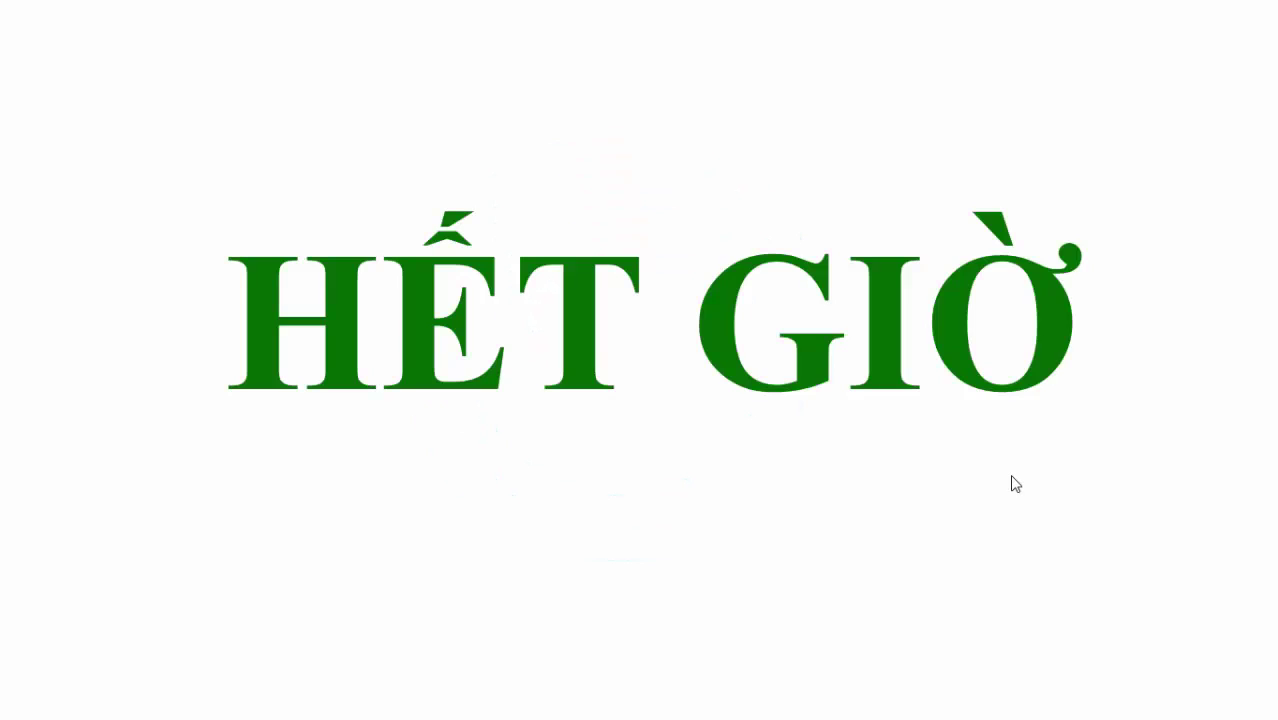
- Advance the demo slideshow through the count-up title slide to the slide showing 1
{"action": "left_click", "coordinate": [557, 461]}
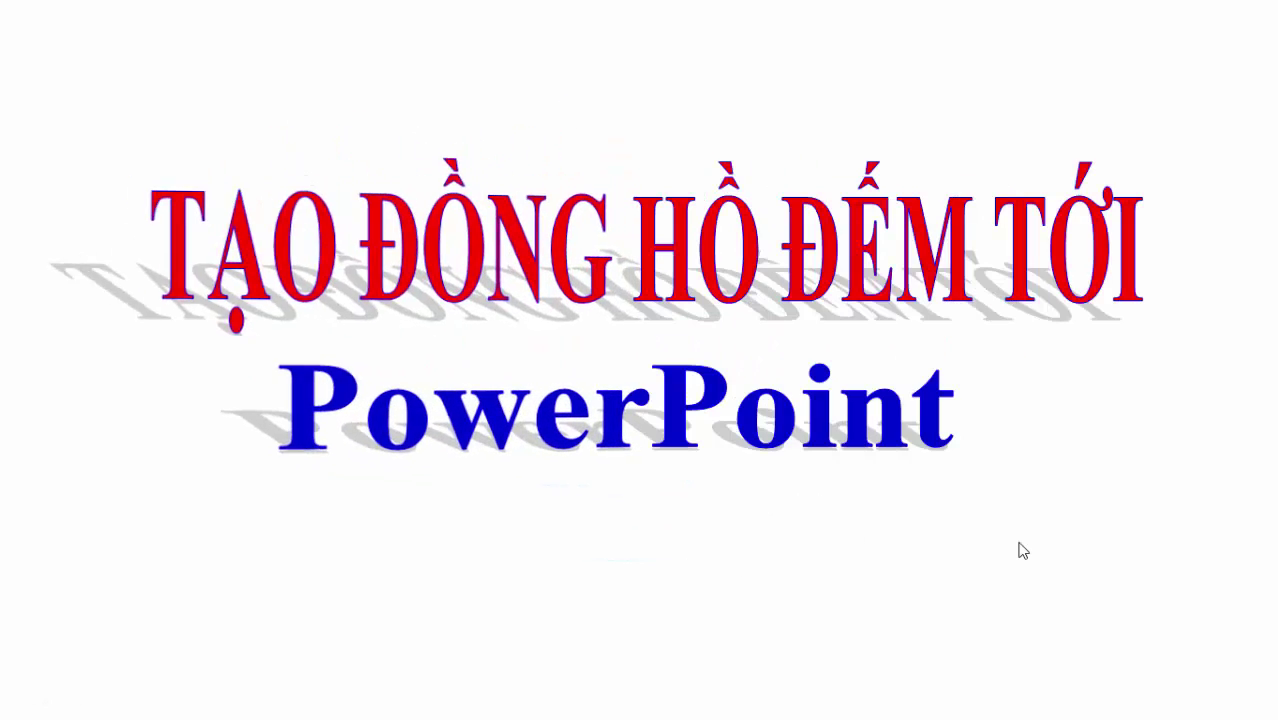
{"action": "left_click", "coordinate": [1052, 514]}
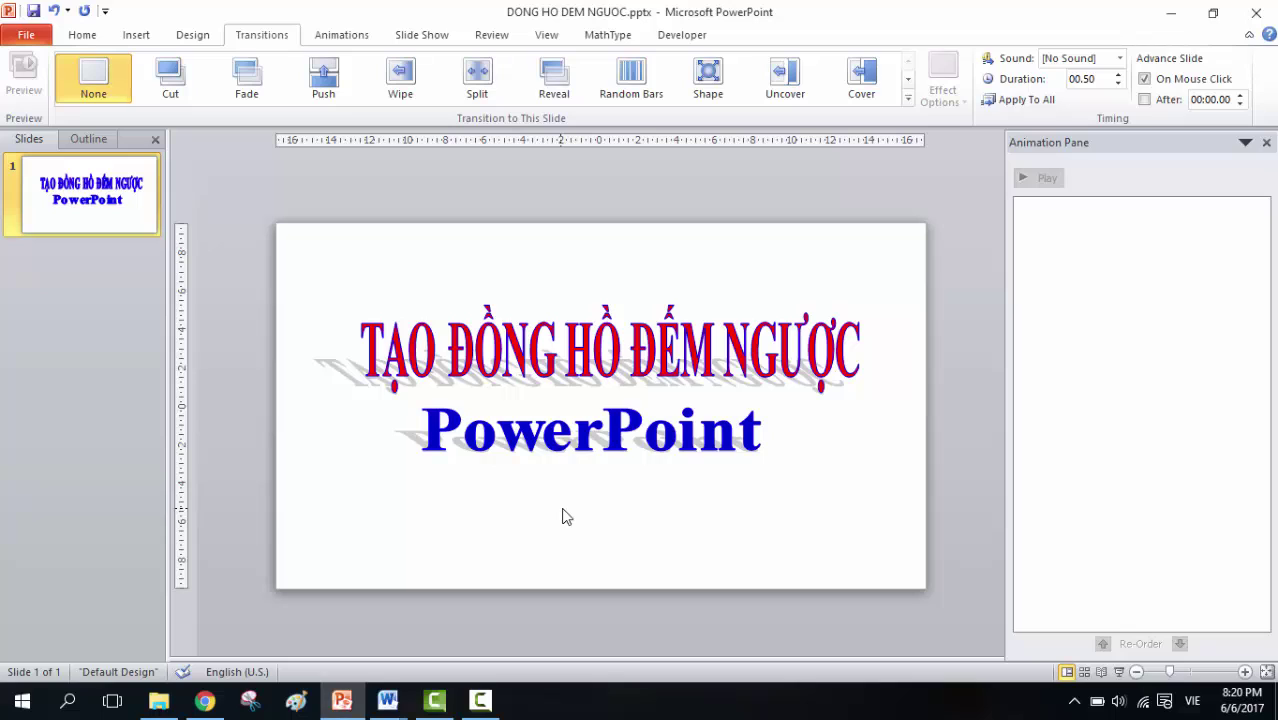
- Copy the title slide and paste it as slide 2
{"action": "right_click", "coordinate": [93, 199]}
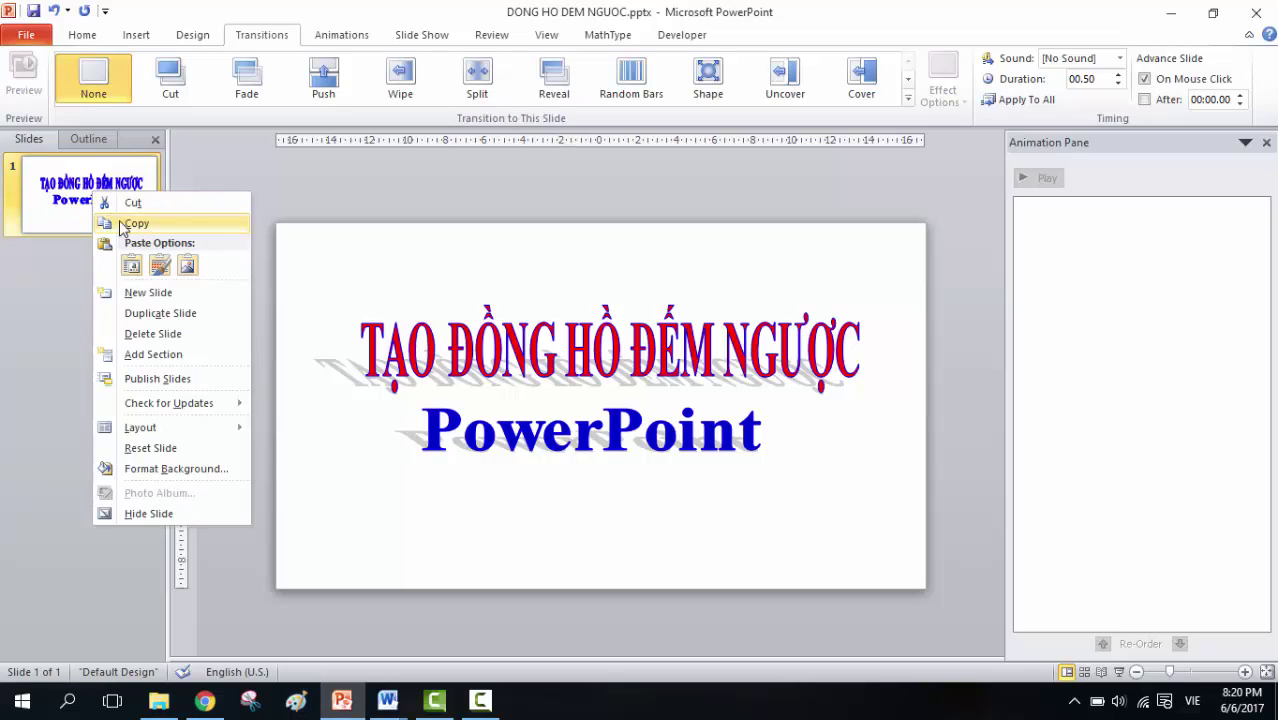
{"action": "left_click", "coordinate": [114, 222]}
{"action": "right_click", "coordinate": [93, 203]}
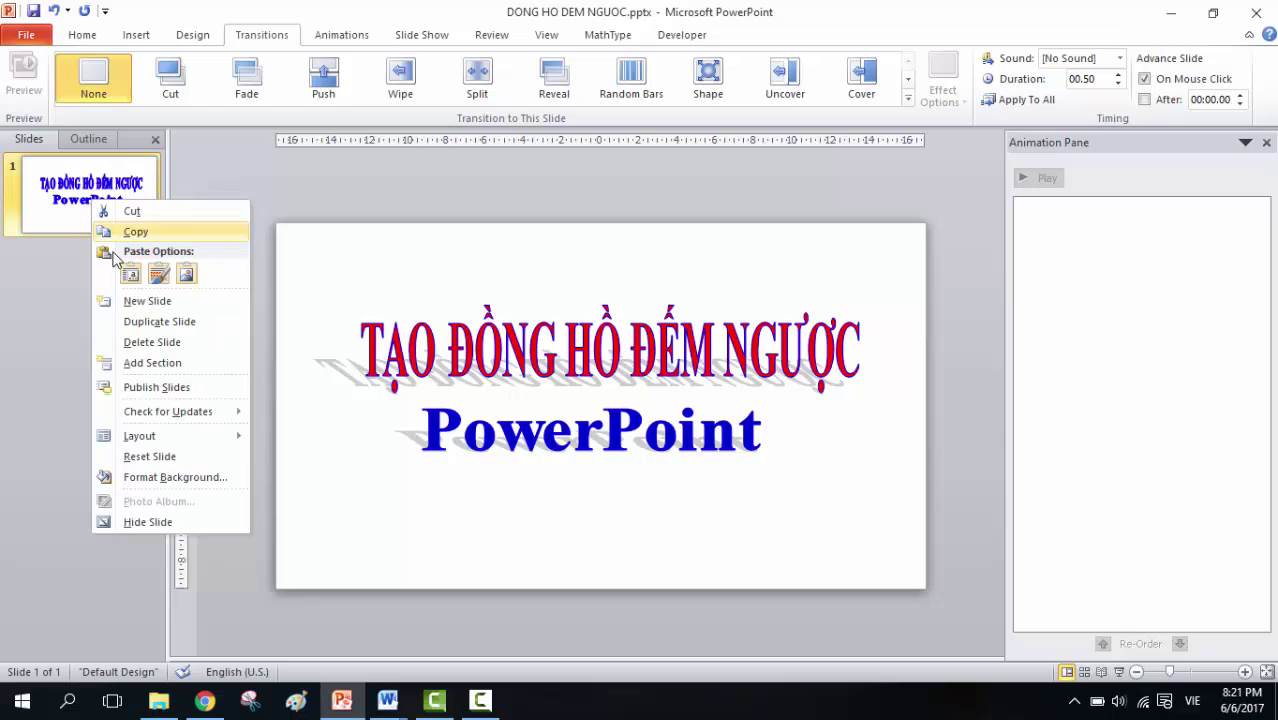
{"action": "left_click", "coordinate": [131, 272]}
- Delete the title and PowerPoint WordArt boxes from slide 2, leaving it blank
{"action": "left_click", "coordinate": [532, 310]}
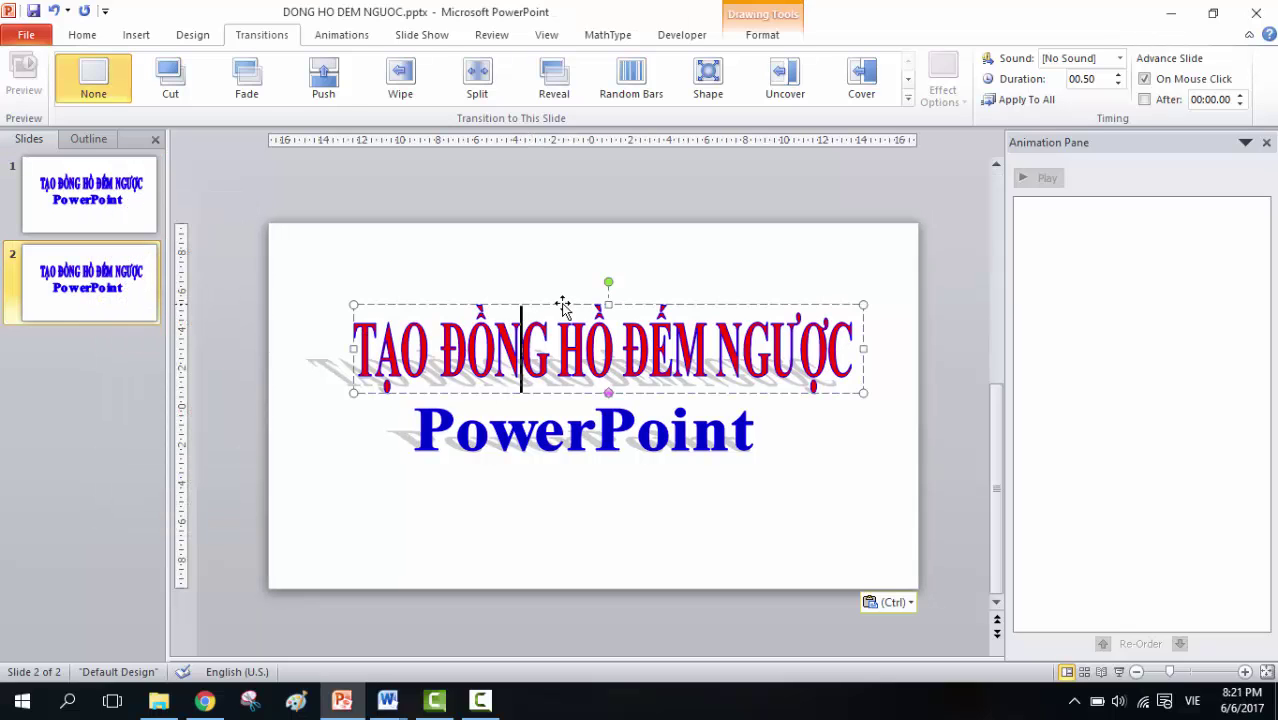
{"action": "key", "text": "Delete"}
{"action": "left_click", "coordinate": [577, 405]}
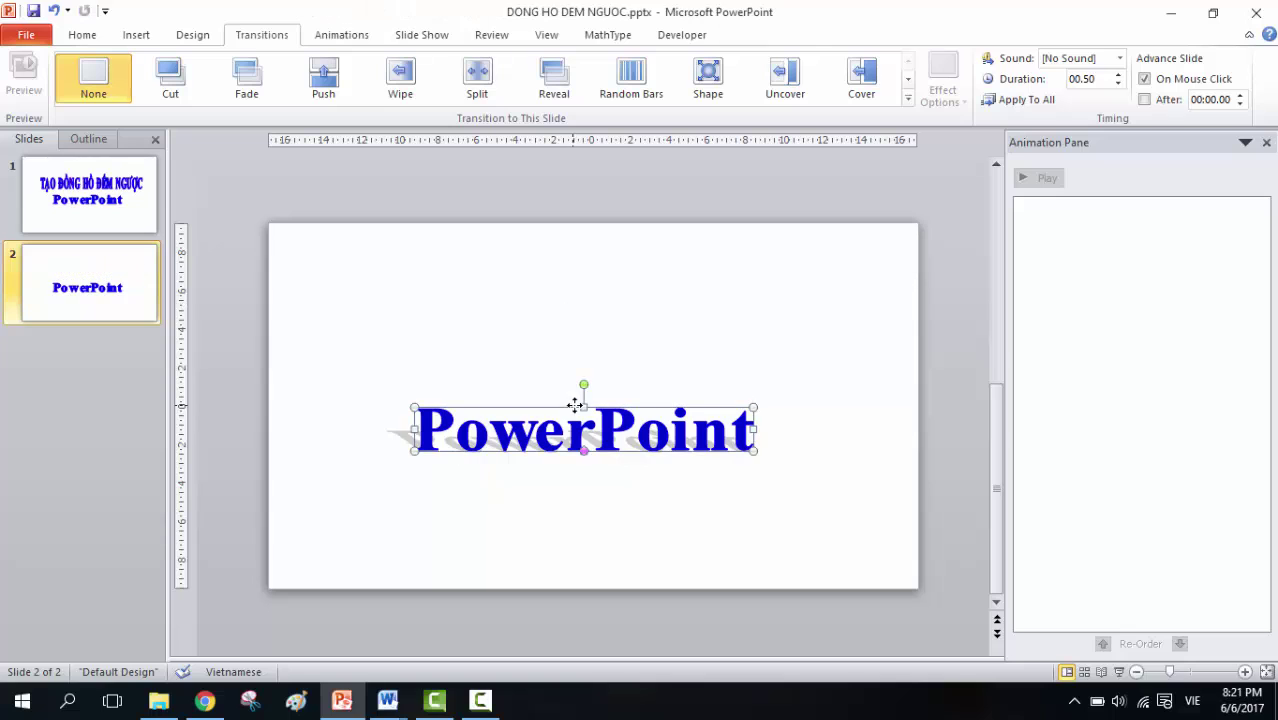
{"action": "key", "text": "Delete"}
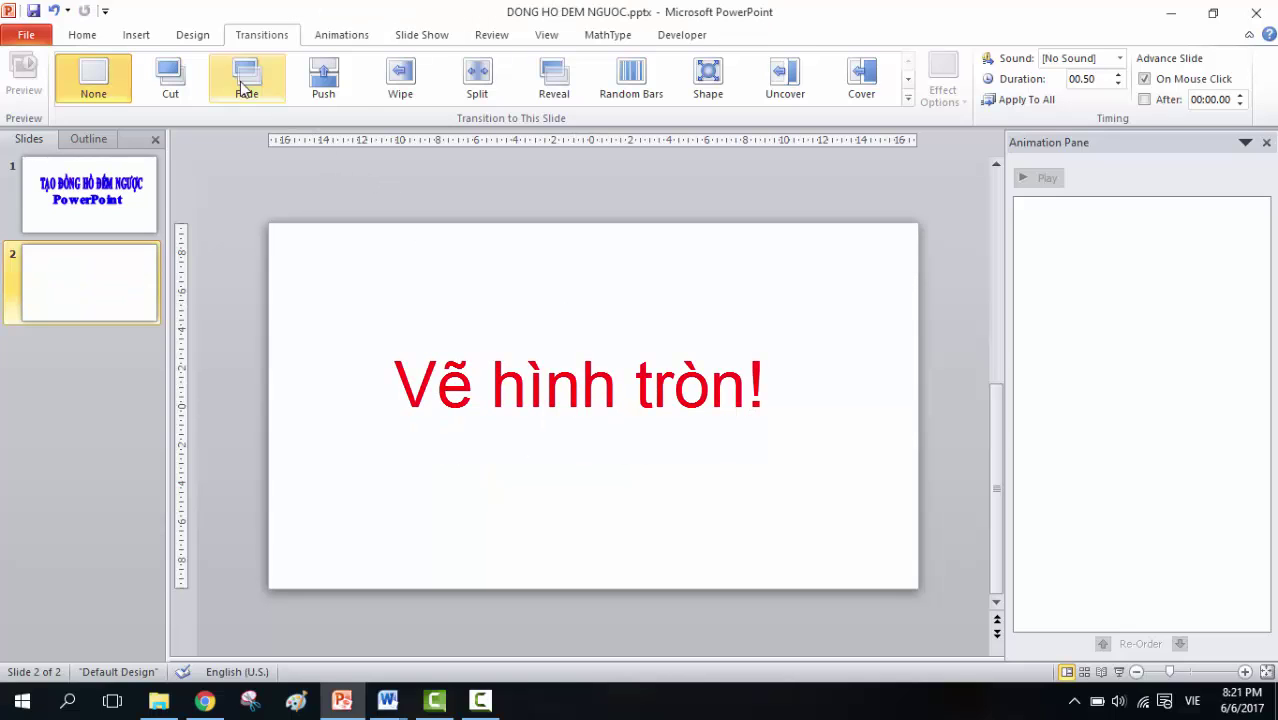
- Draw a light-blue oval circle on slide 2 and move it toward the slide centre
{"action": "left_click", "coordinate": [136, 35]}
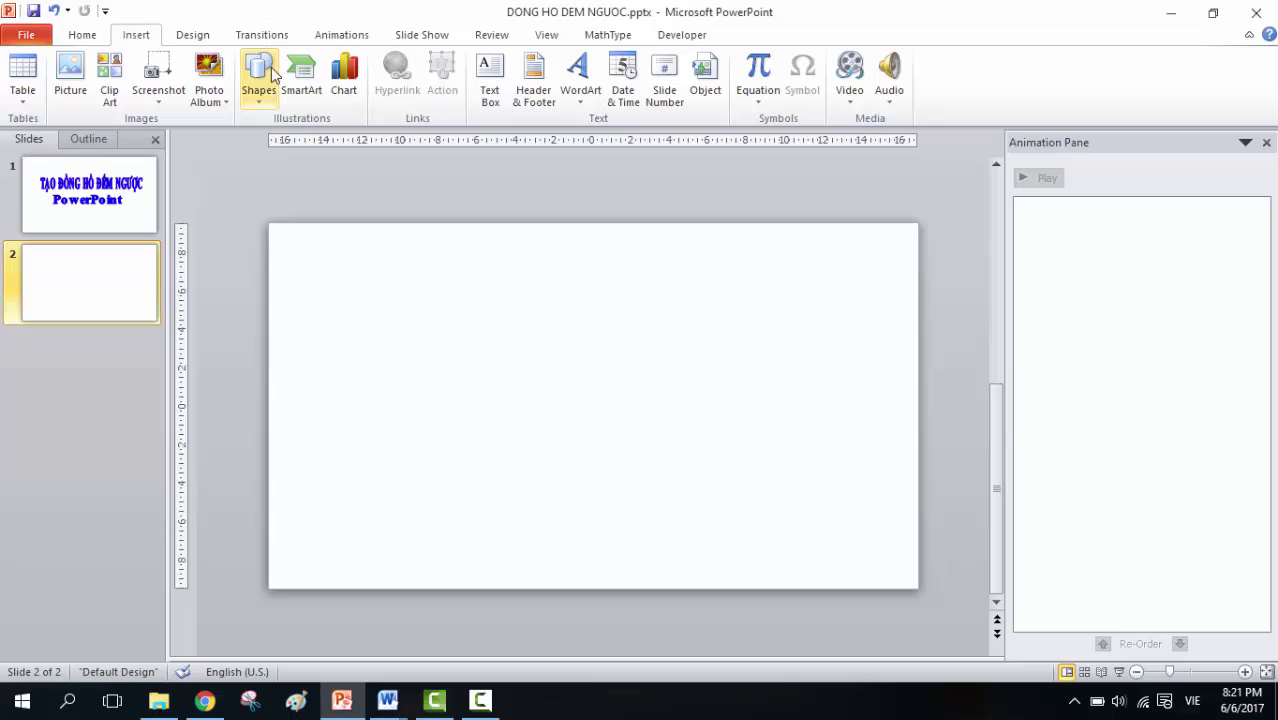
{"action": "left_click", "coordinate": [259, 100]}
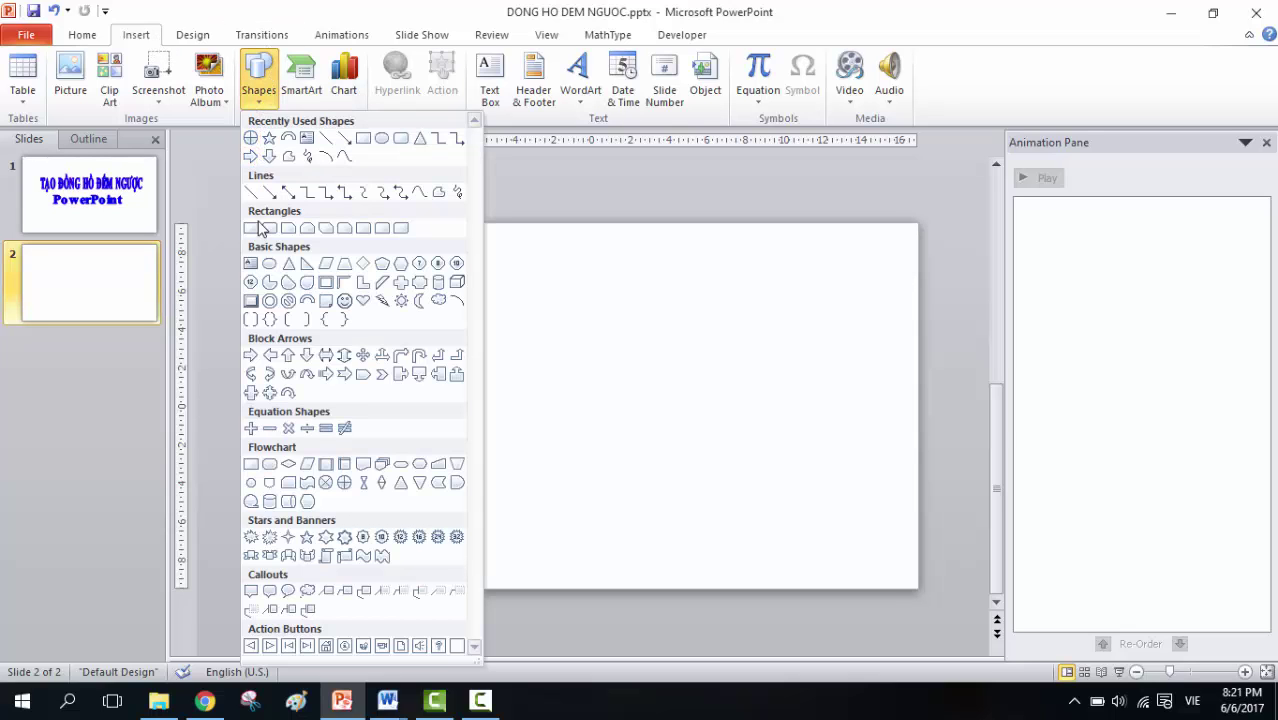
{"action": "left_click", "coordinate": [270, 265]}
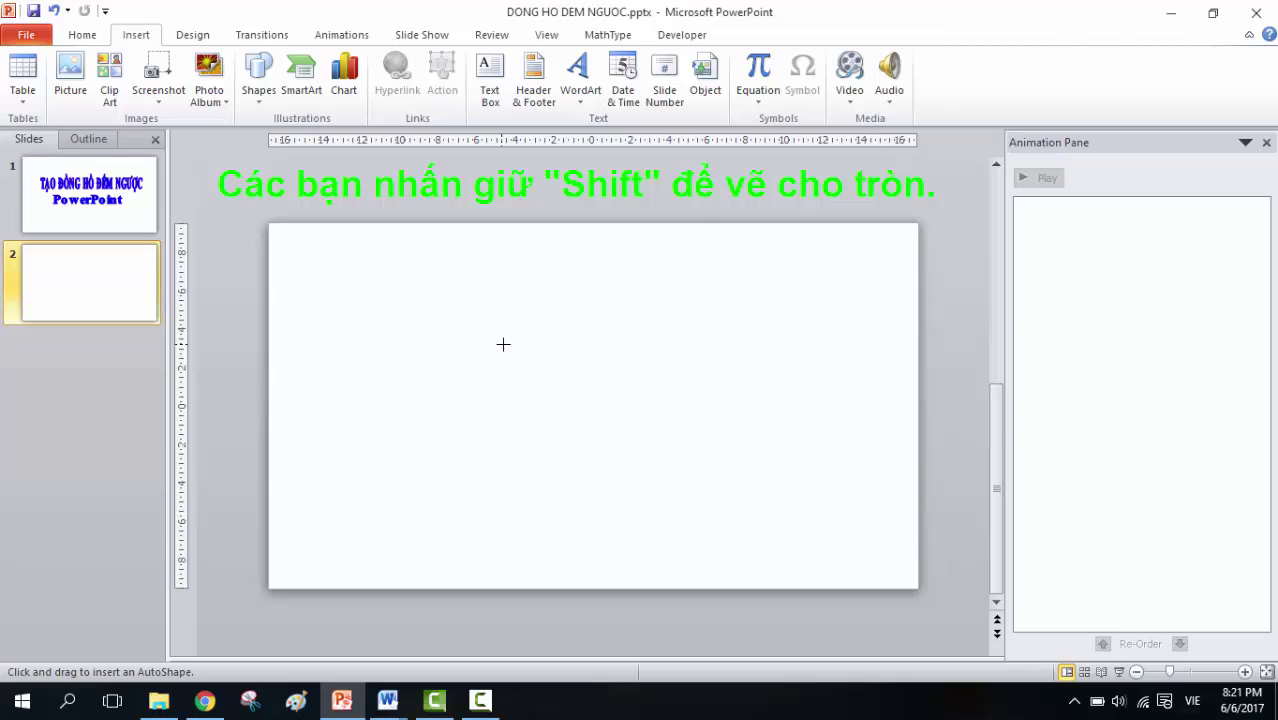
{"action": "left_click_drag", "start_coordinate": [503, 344], "coordinate": [731, 521]}
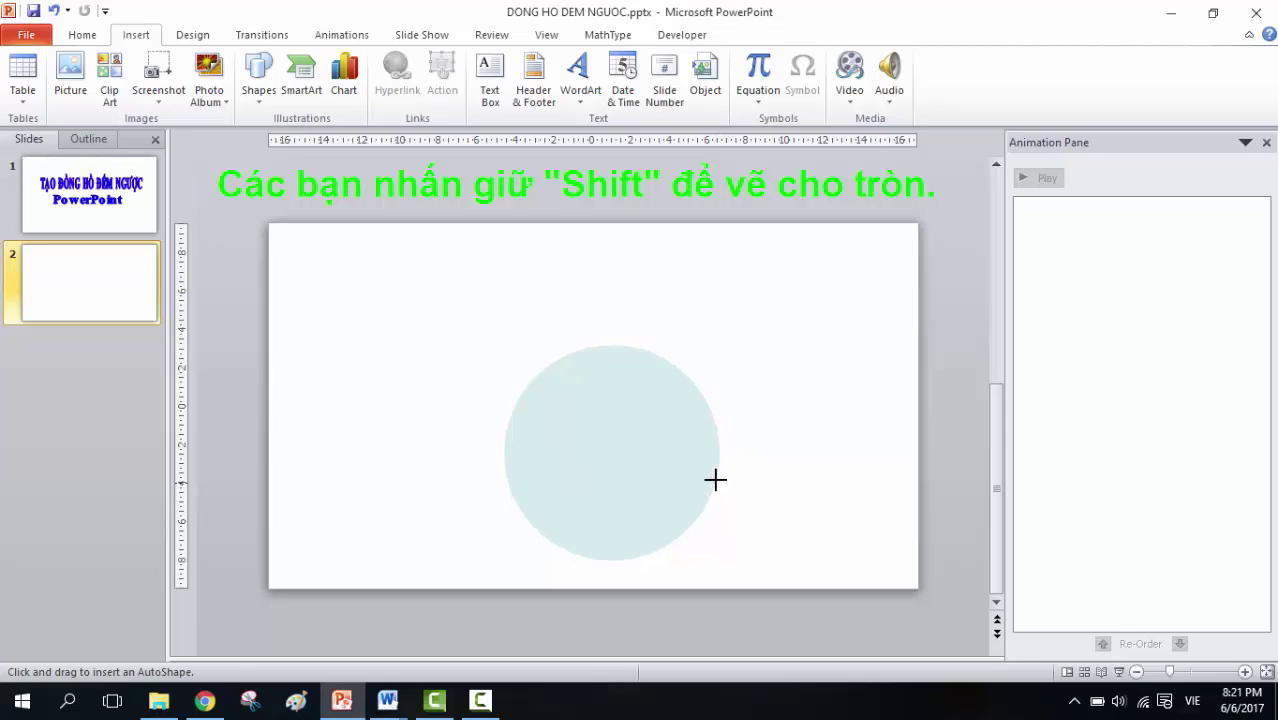
{"action": "left_click_drag", "start_coordinate": [733, 521], "coordinate": [718, 472]}
{"action": "left_click_drag", "start_coordinate": [645, 443], "coordinate": [604, 382]}
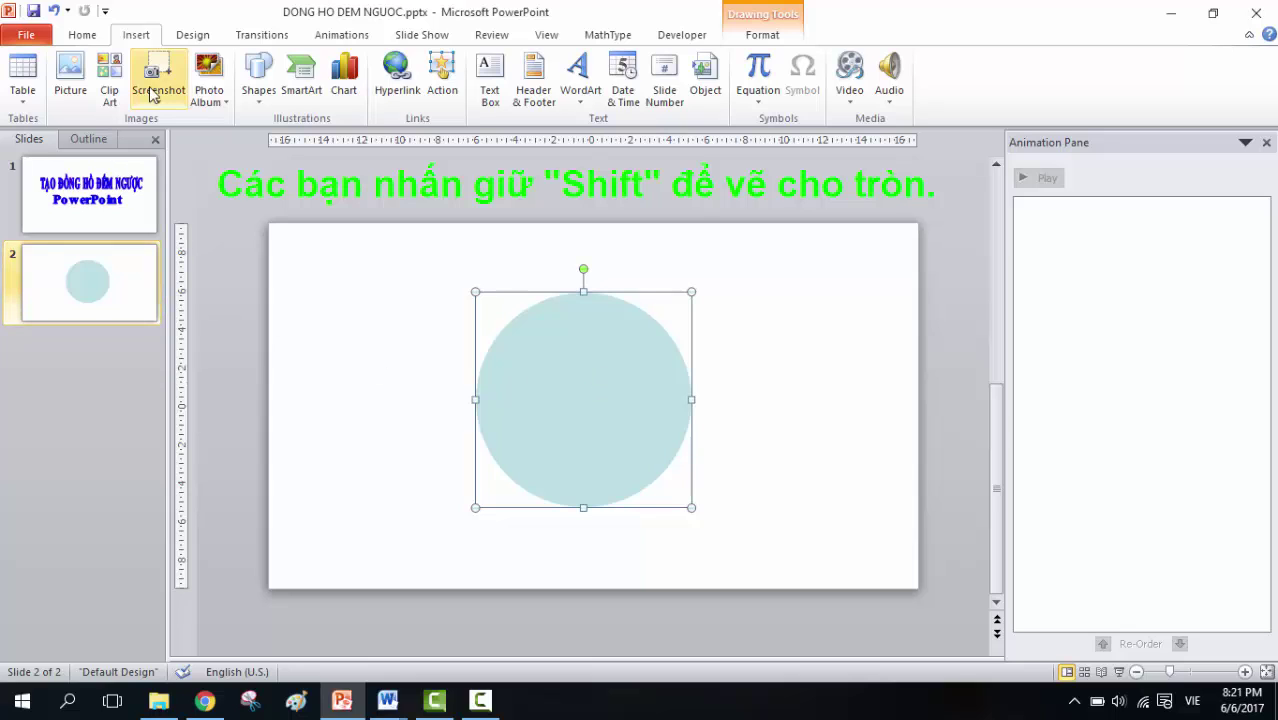
{"action": "left_click", "coordinate": [257, 100]}
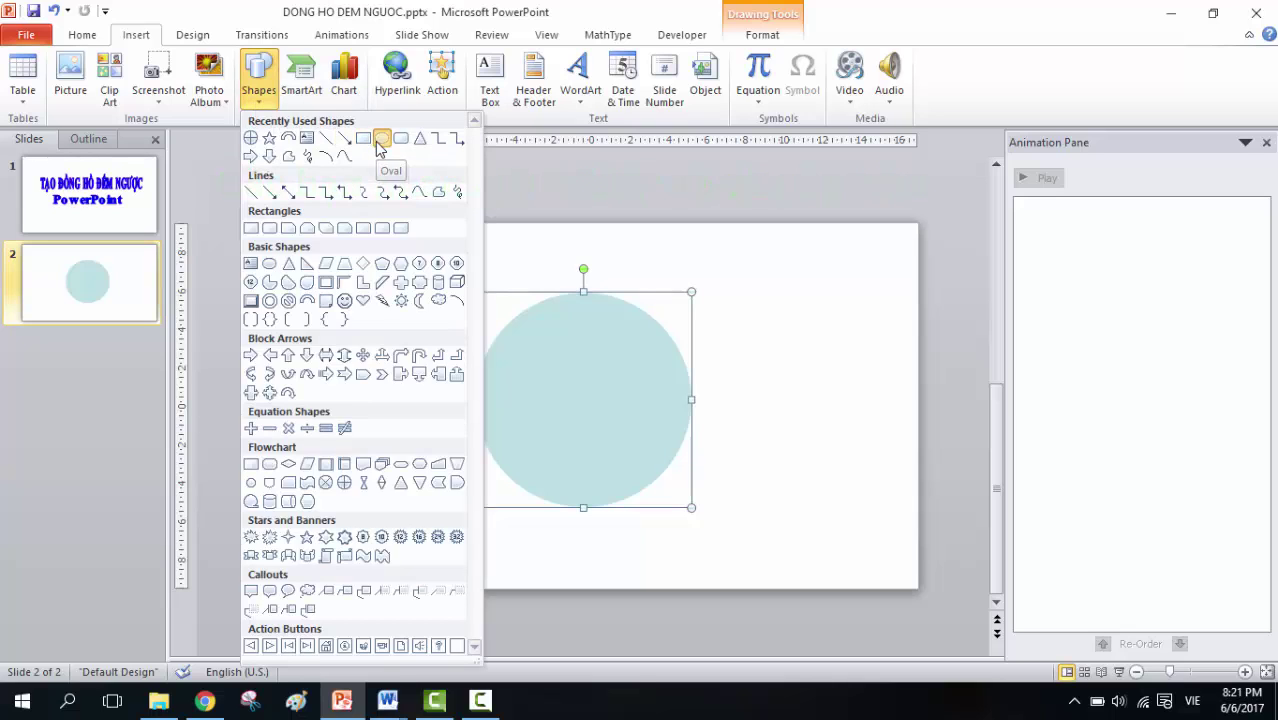
{"action": "left_click", "coordinate": [379, 141]}
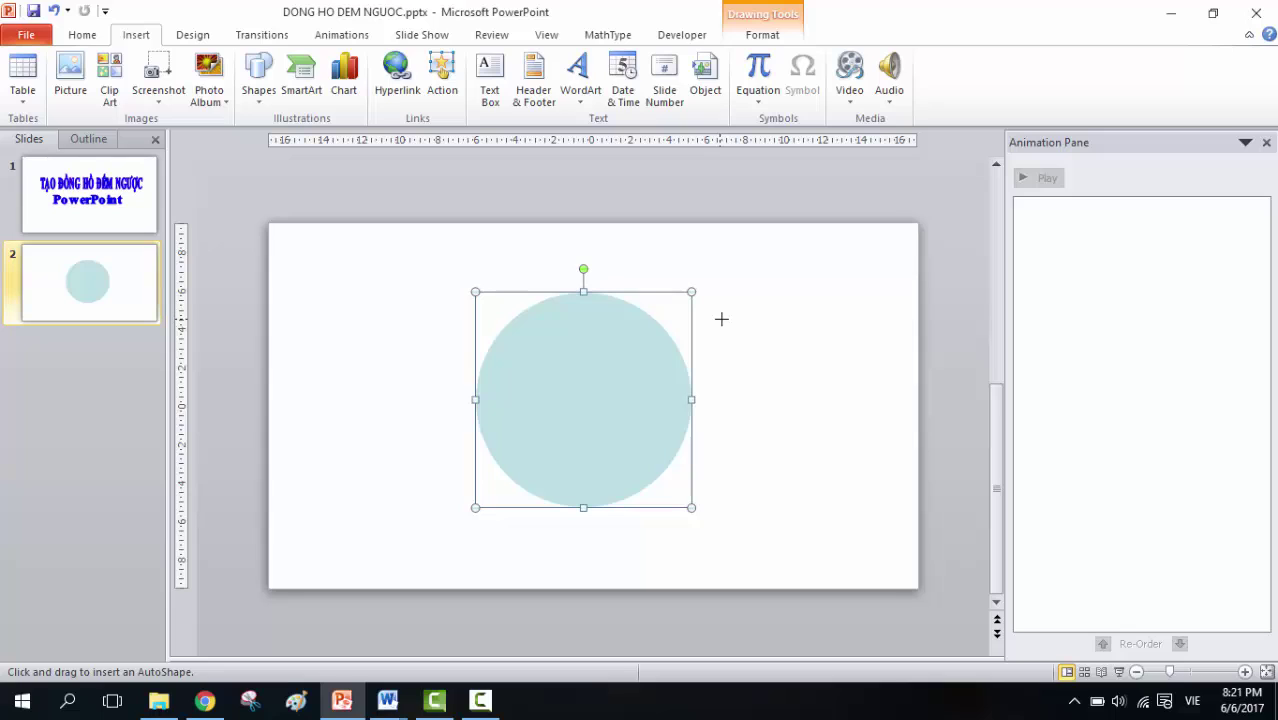
- Draw a smaller circle beside the blue one and give it a white fill
{"action": "left_click_drag", "start_coordinate": [721, 319], "coordinate": [842, 464]}
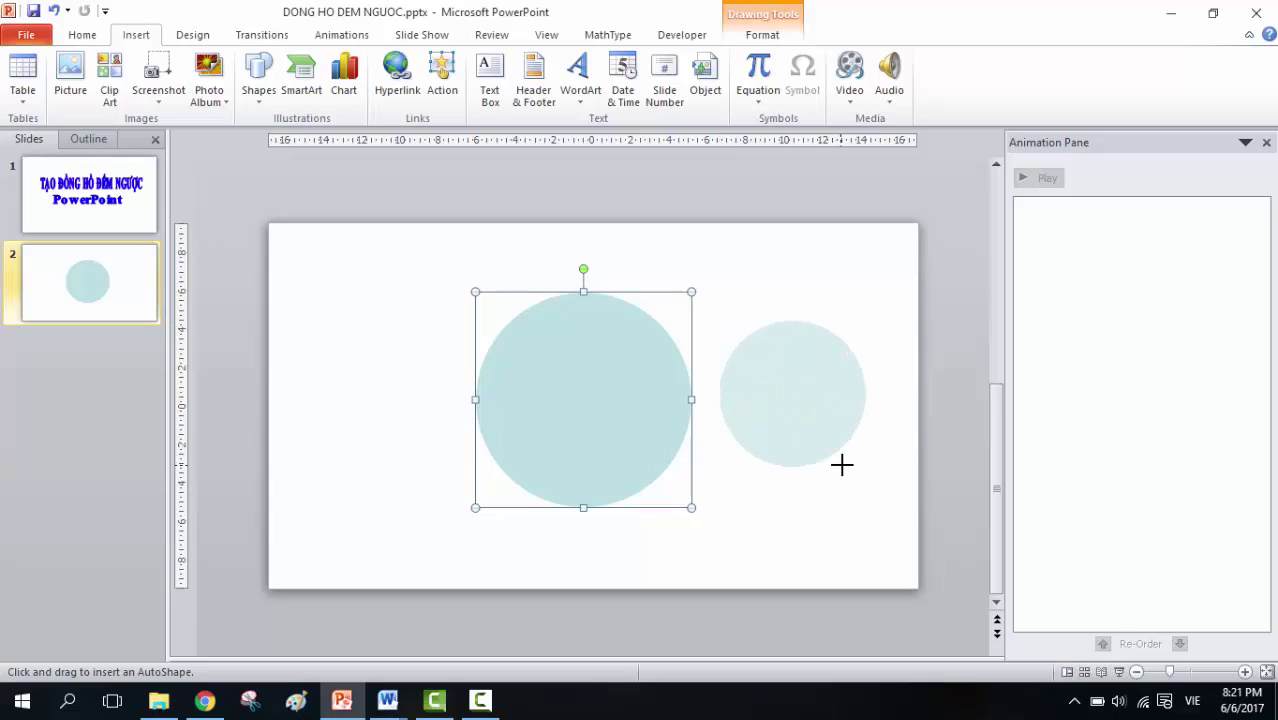
{"action": "left_click_drag", "start_coordinate": [844, 466], "coordinate": [850, 471]}
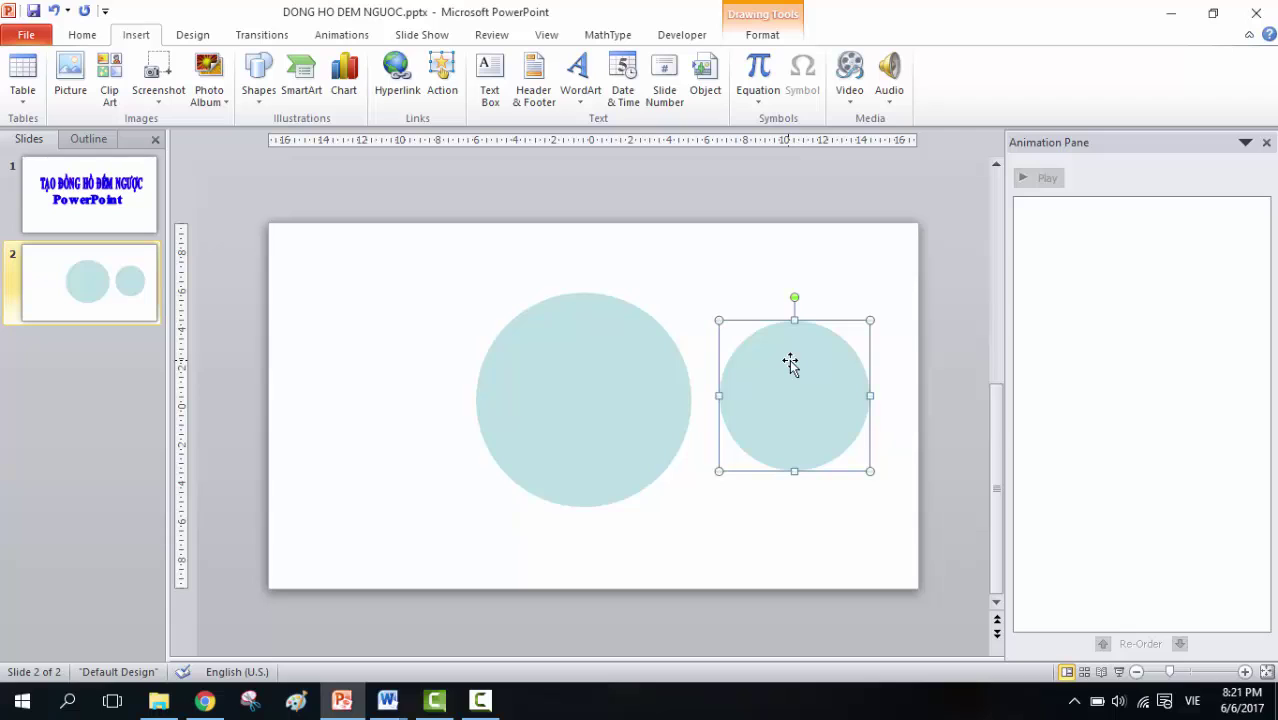
{"action": "right_click", "coordinate": [790, 362]}
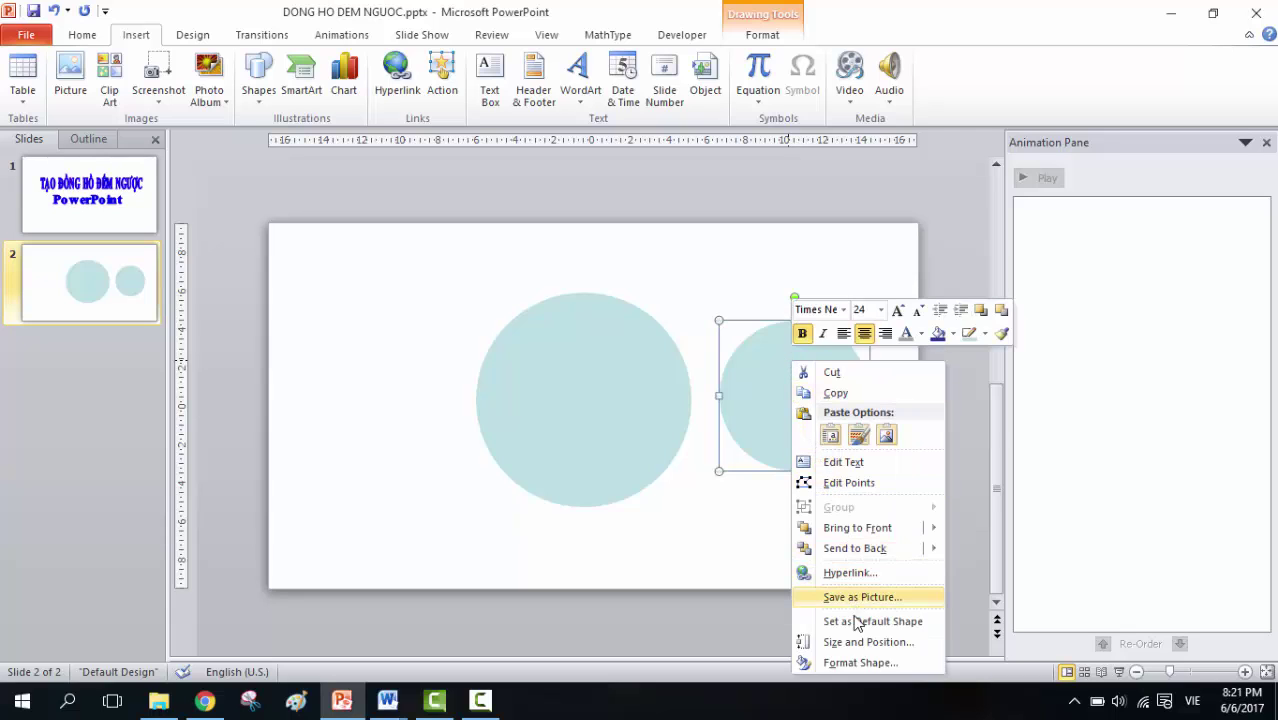
{"action": "left_click", "coordinate": [926, 657]}
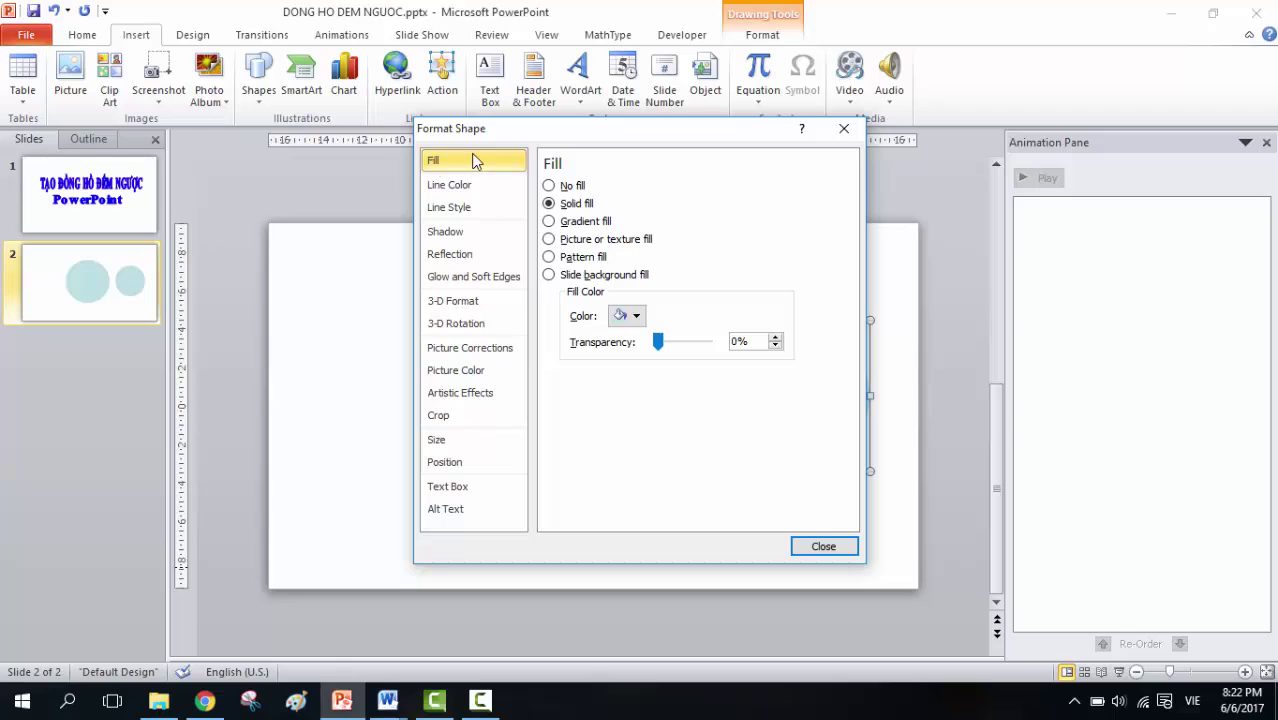
{"action": "left_click", "coordinate": [637, 316]}
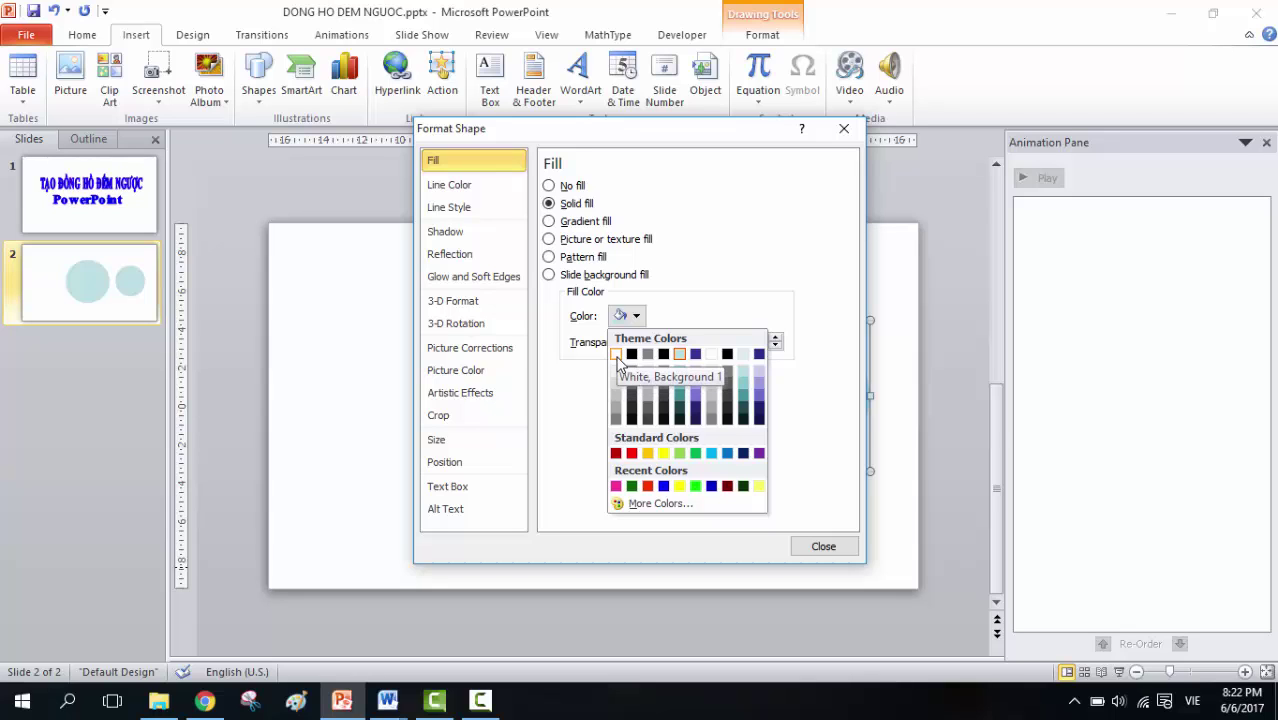
{"action": "left_click", "coordinate": [617, 354]}
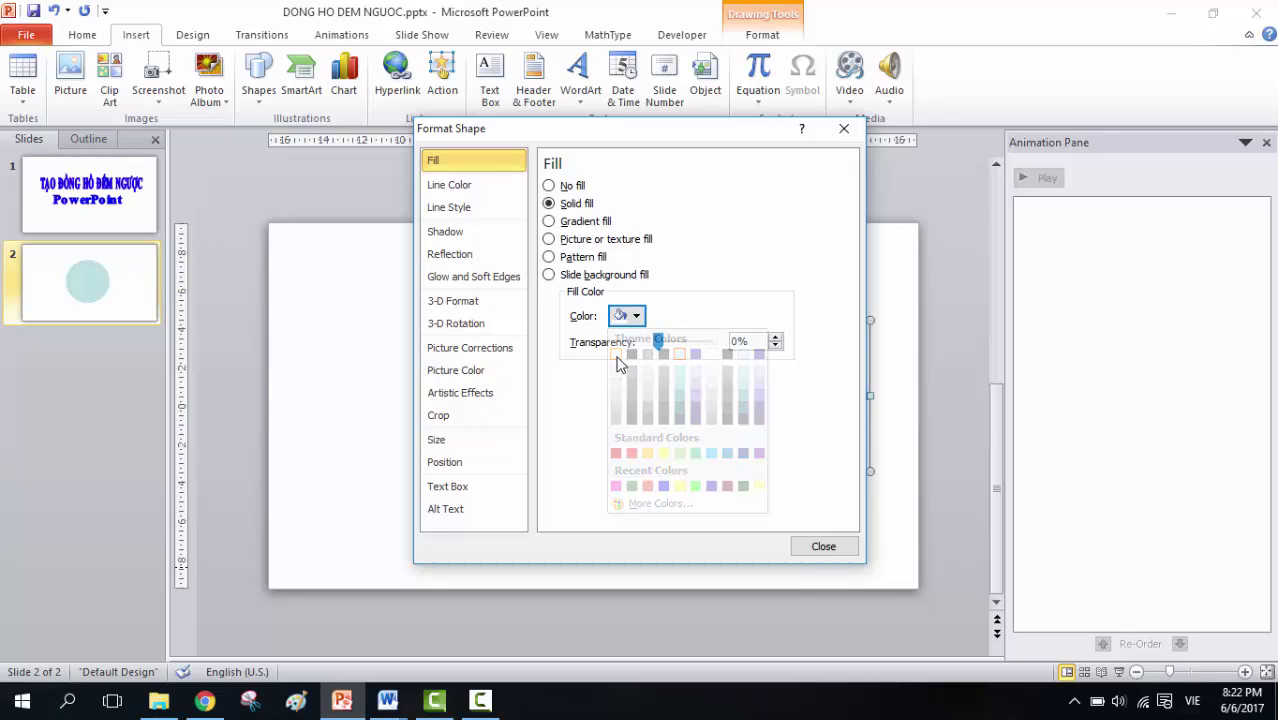
{"action": "left_click", "coordinate": [822, 547]}
- Centre the white circle on top of the blue circle to form a ring
{"action": "mouse_move", "coordinate": [802, 414]}
{"action": "left_mouse_down"}
{"action": "mouse_move", "coordinate": [583, 407]}
{"action": "mouse_move", "coordinate": [595, 416]}
{"action": "left_mouse_up"}
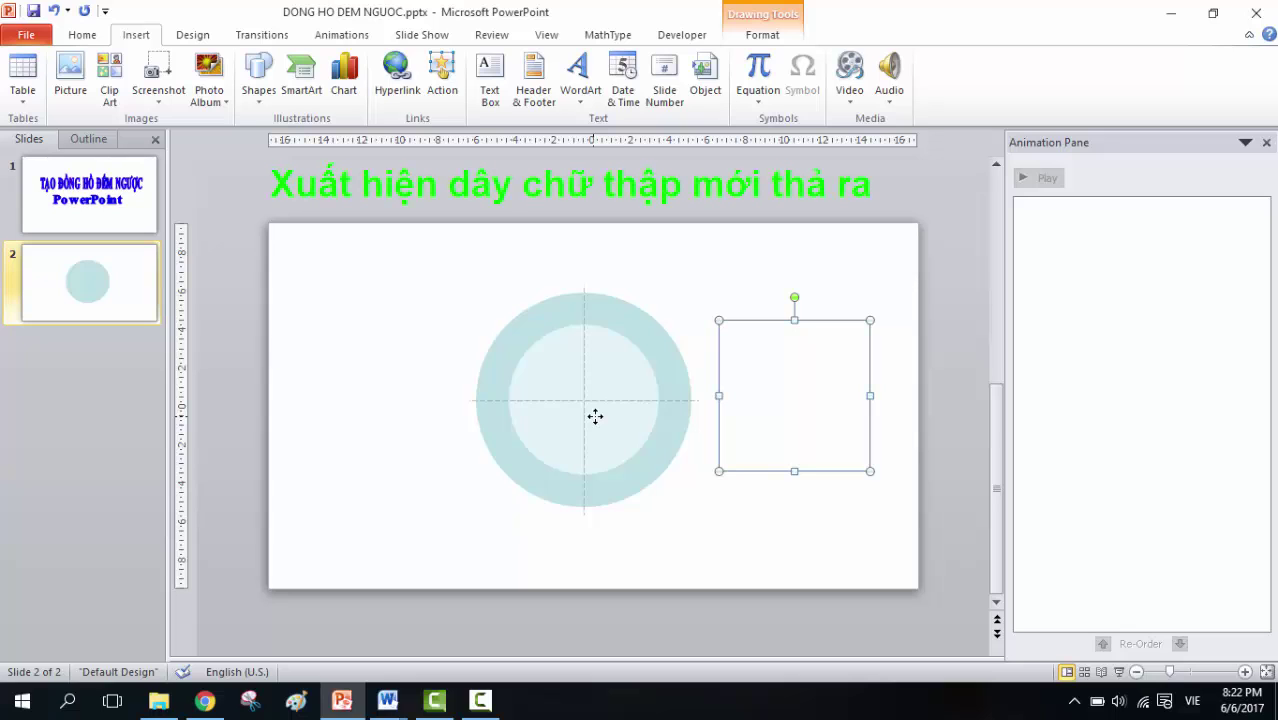
{"action": "left_click_drag", "start_coordinate": [595, 416], "coordinate": [596, 421]}
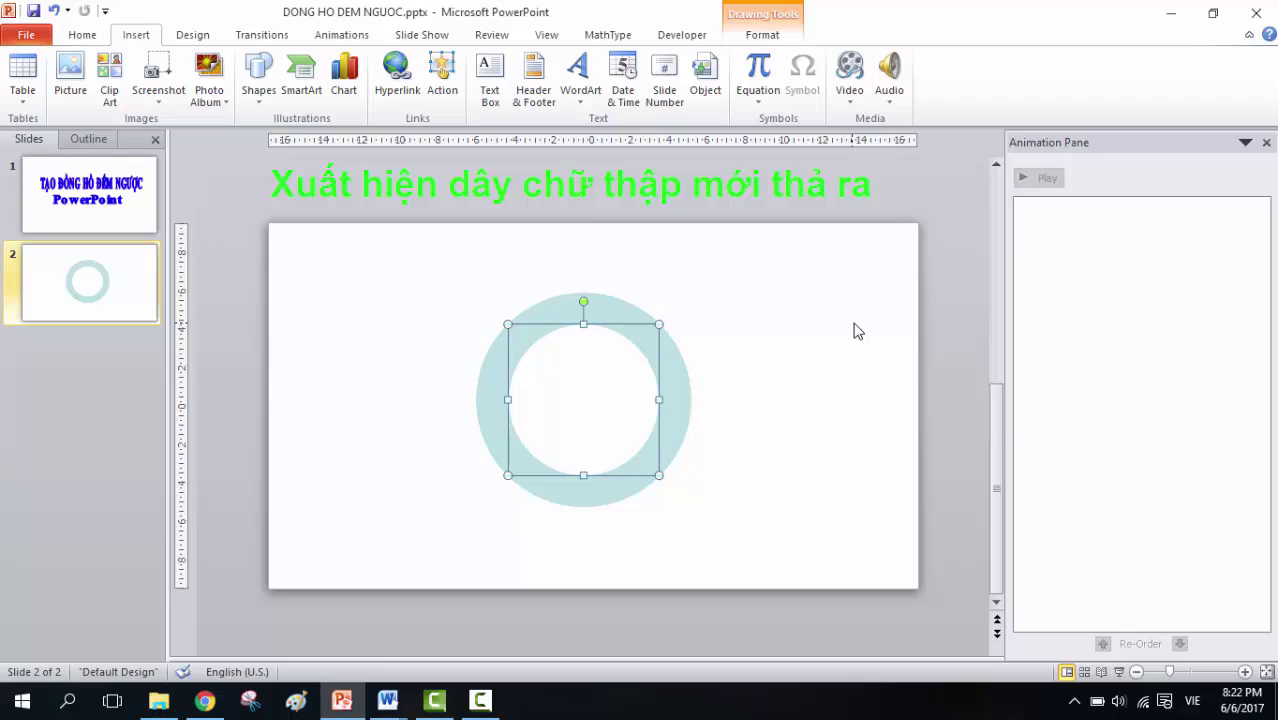
{"action": "left_click", "coordinate": [800, 324]}
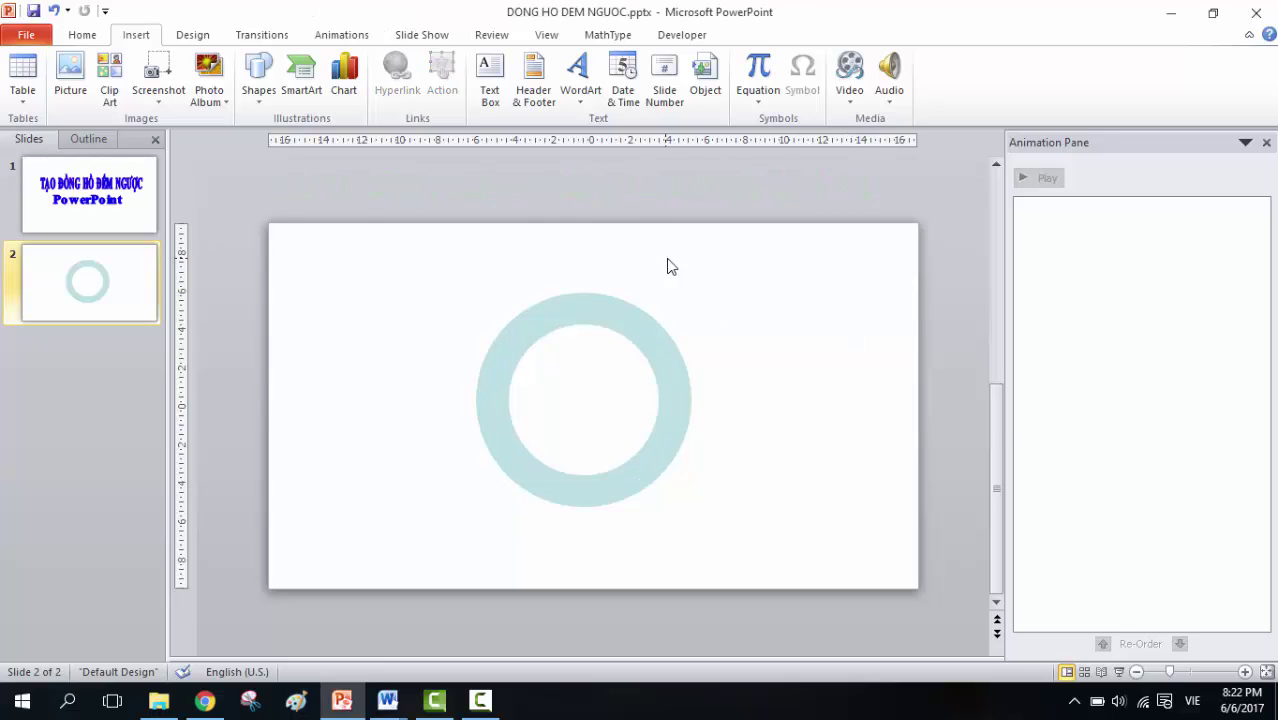
- Draw a text box holding 5 to the right of the ring
{"action": "left_click", "coordinate": [489, 85]}
{"action": "left_click", "coordinate": [490, 90]}
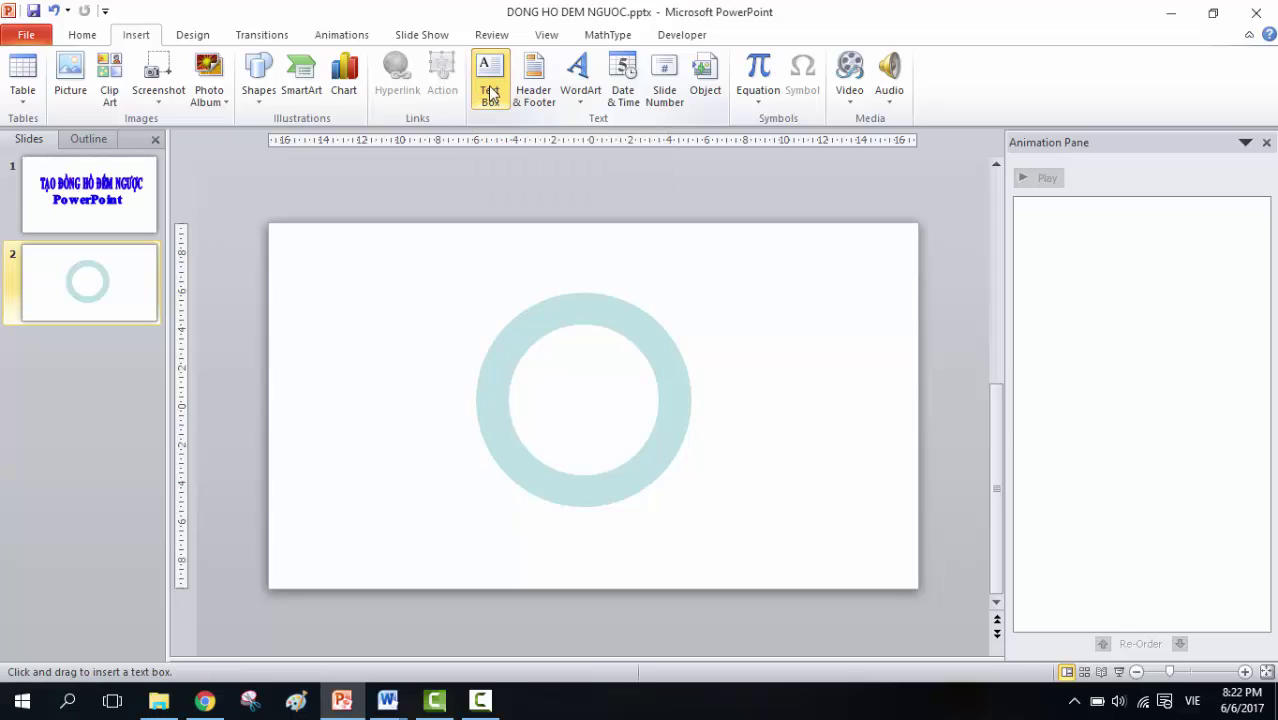
{"action": "left_click_drag", "start_coordinate": [699, 309], "coordinate": [825, 410]}
{"action": "type", "text": "5"}
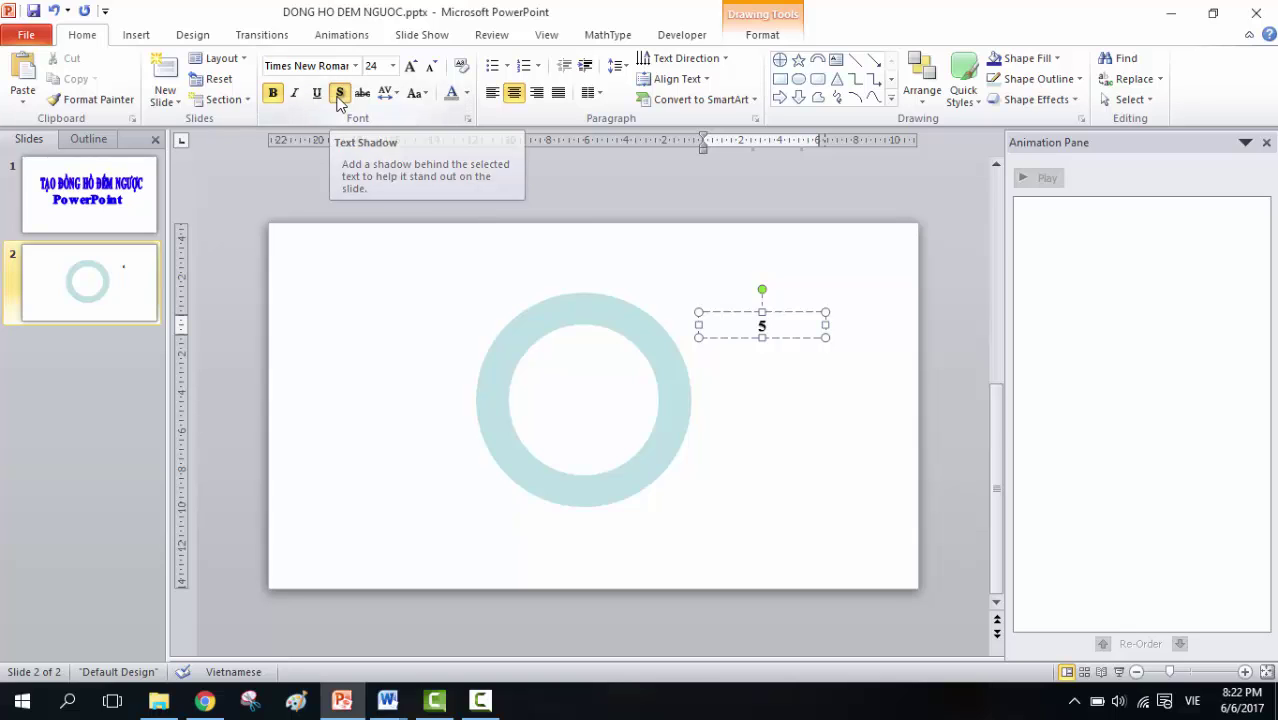
{"action": "left_click", "coordinate": [797, 317]}
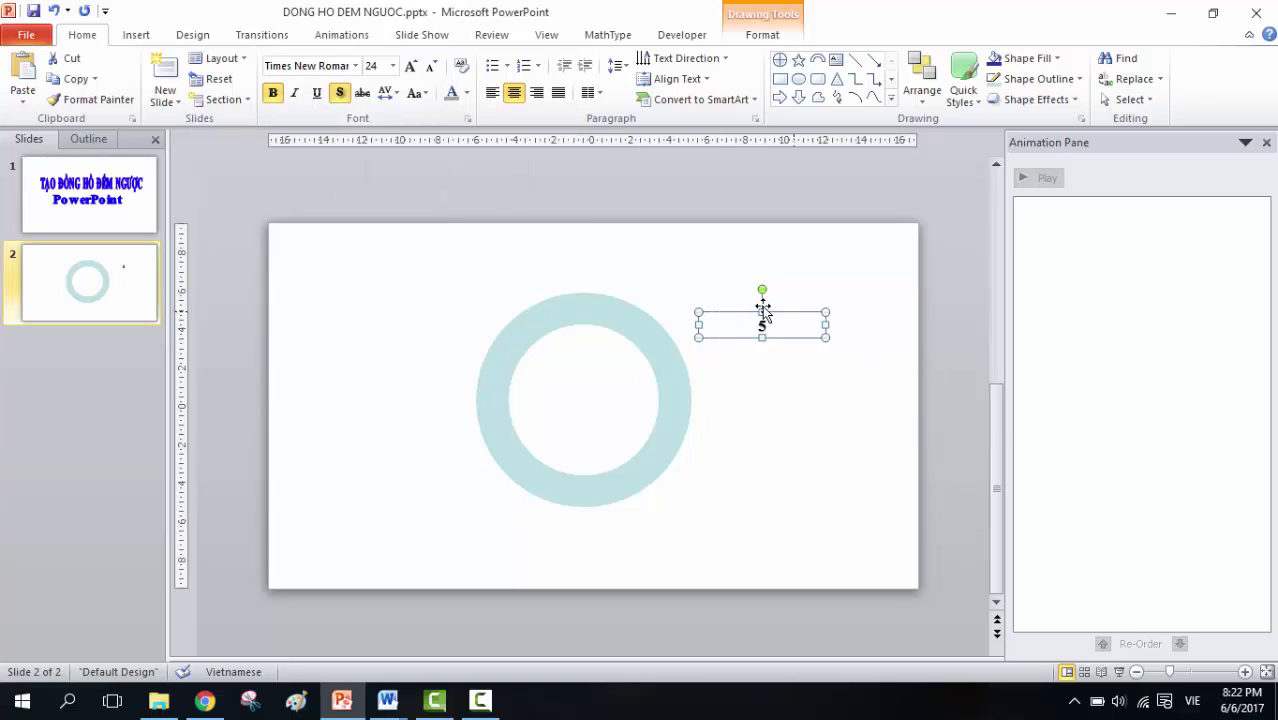
- Give the 5 a shadow and font size 150
{"action": "left_click", "coordinate": [338, 93]}
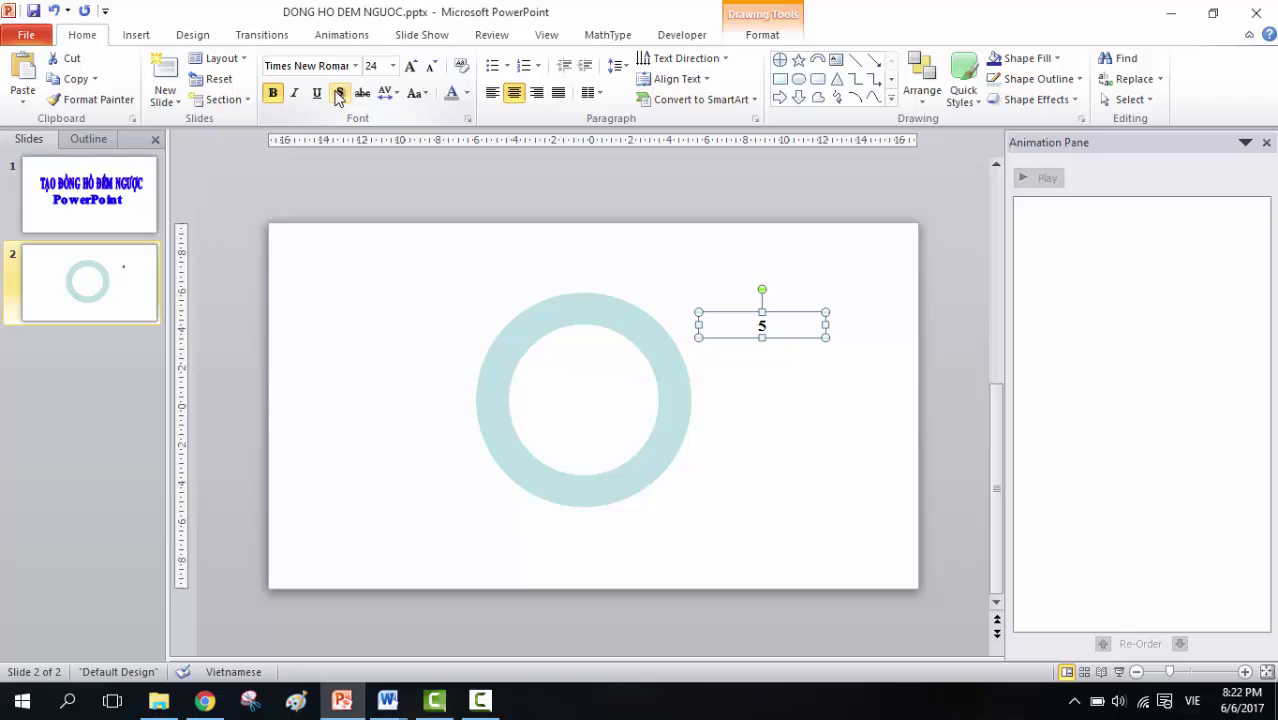
{"action": "left_click", "coordinate": [392, 65]}
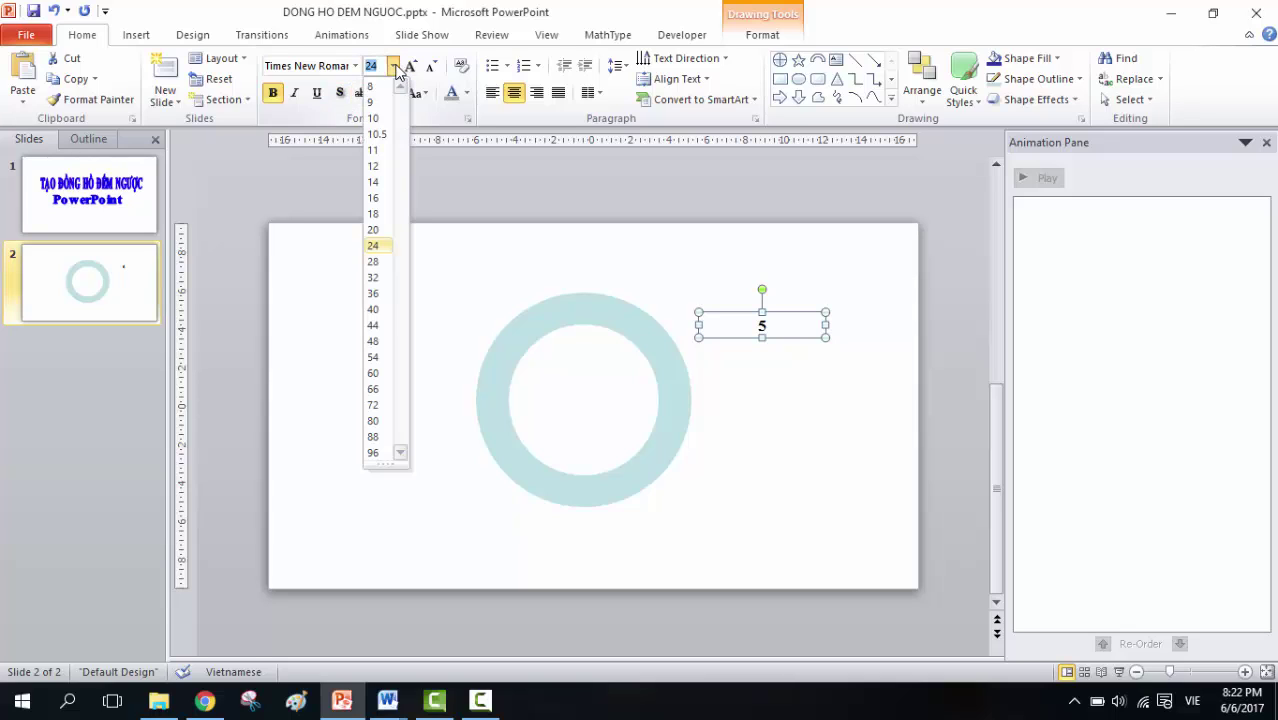
{"action": "type", "text": "150"}
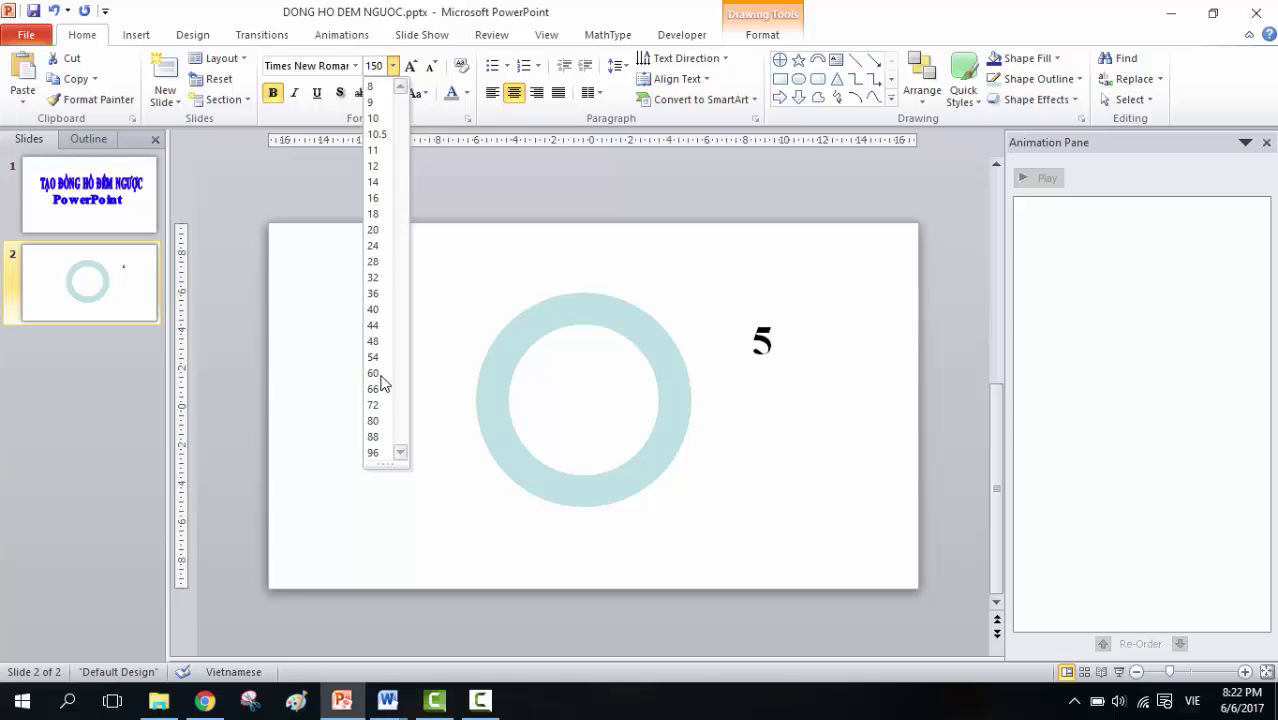
{"action": "key", "text": "Return"}
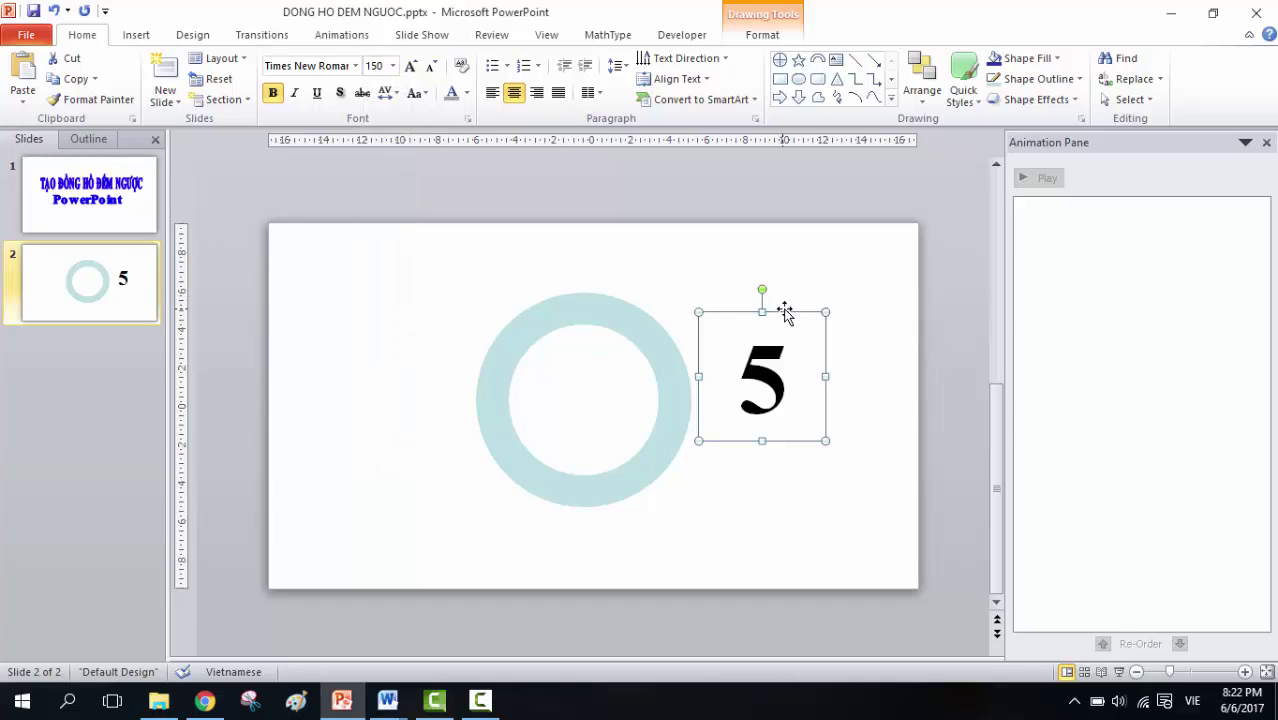
- Move the 5 into the centre of the ring
{"action": "left_click_drag", "start_coordinate": [785, 313], "coordinate": [610, 331]}
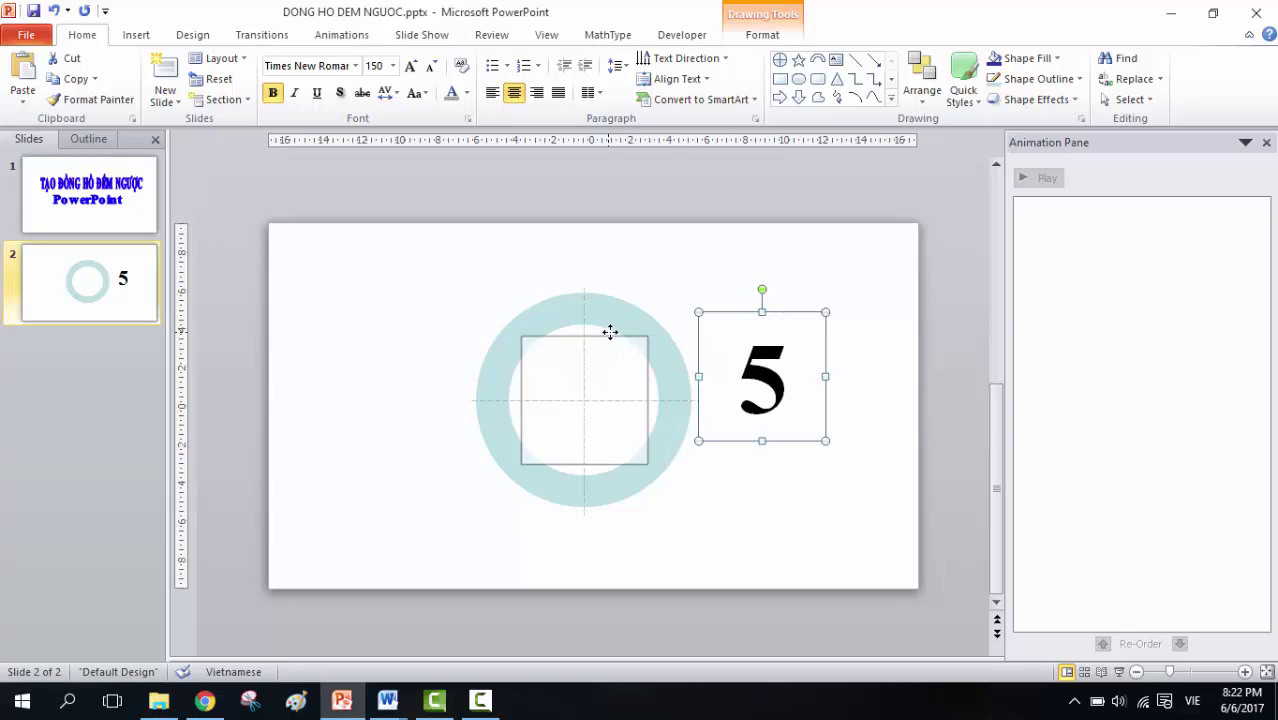
{"action": "left_click_drag", "start_coordinate": [610, 331], "coordinate": [611, 337]}
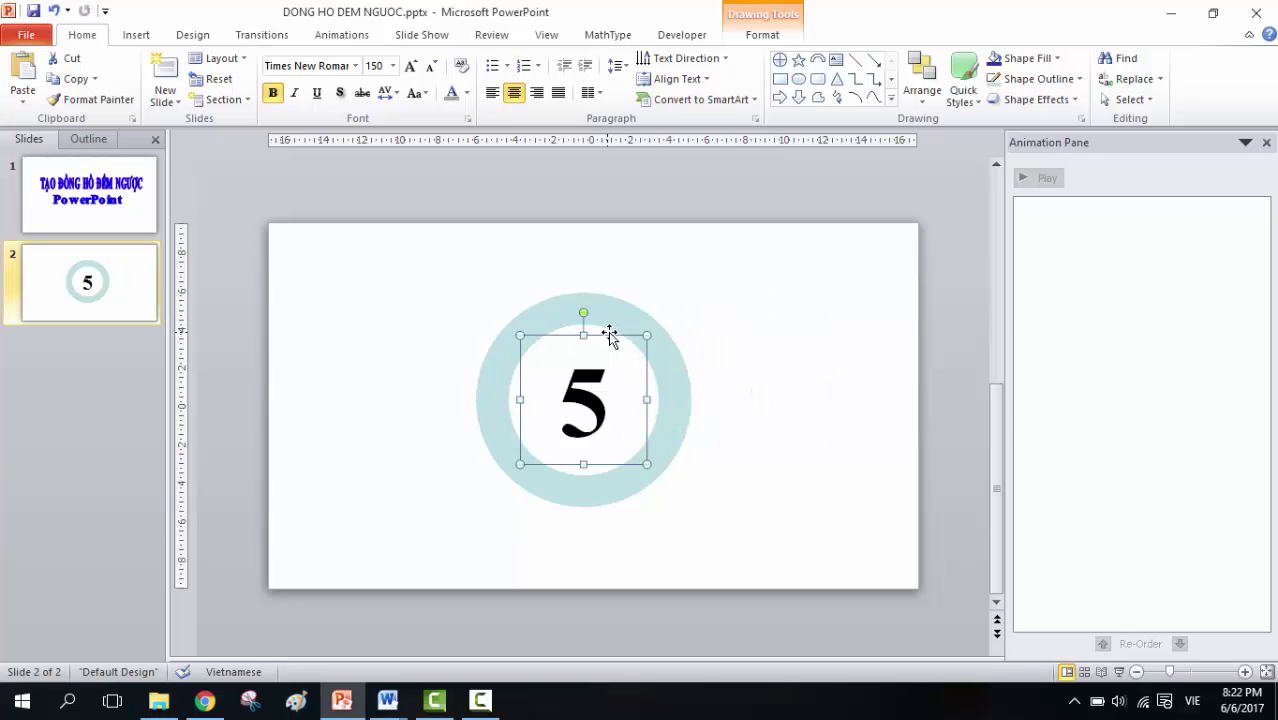
{"action": "left_click", "coordinate": [765, 311]}
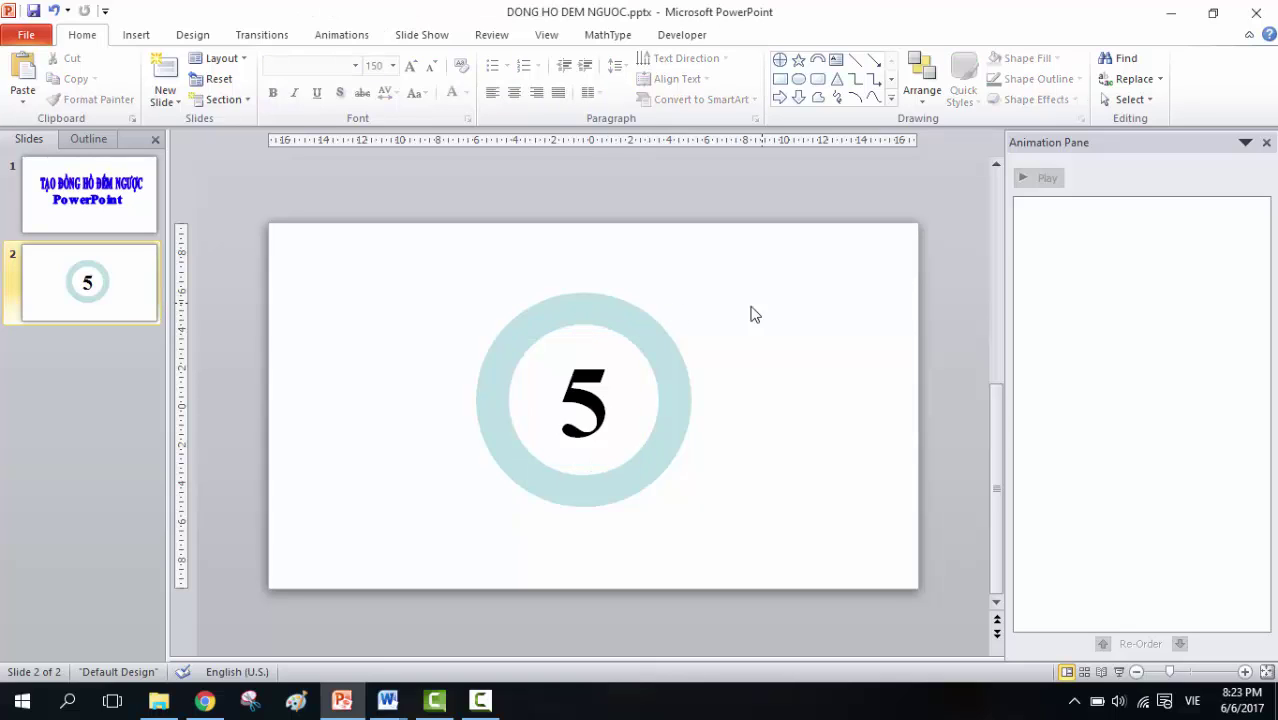
{"action": "left_click", "coordinate": [641, 312]}
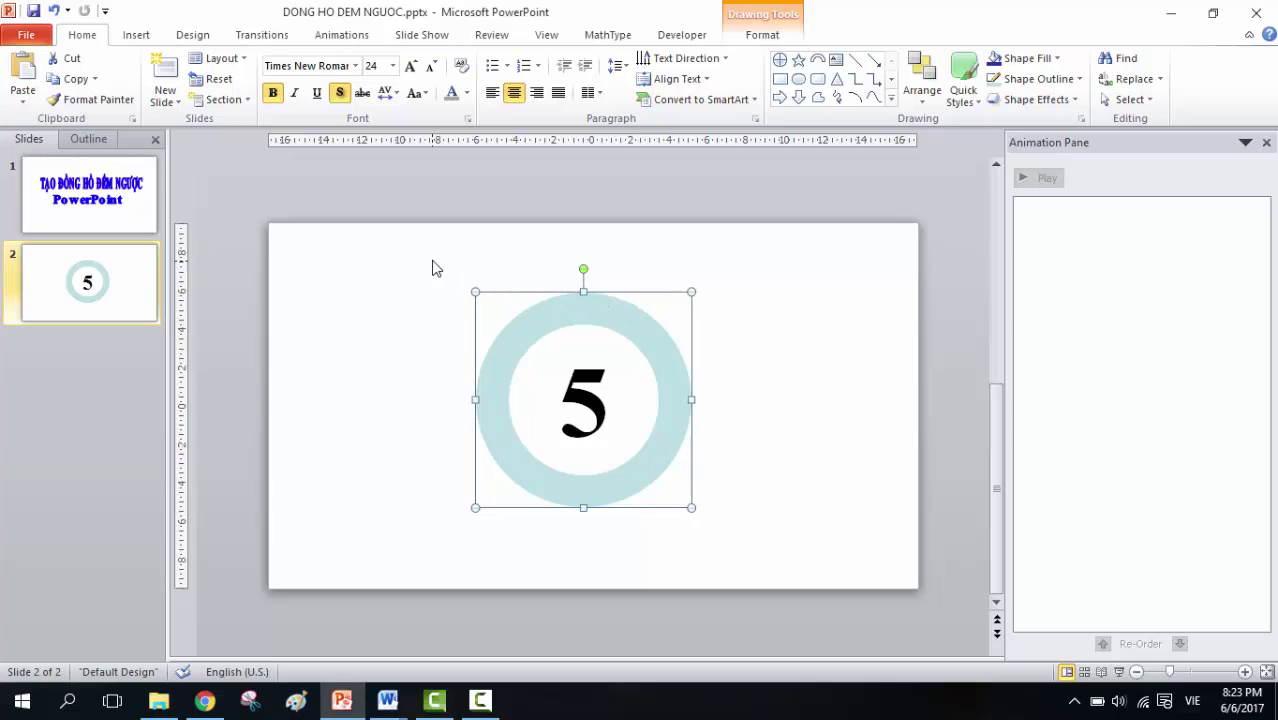
- Apply the Wheel entrance animation from the full effects gallery to the ring
{"action": "left_click", "coordinate": [334, 39]}
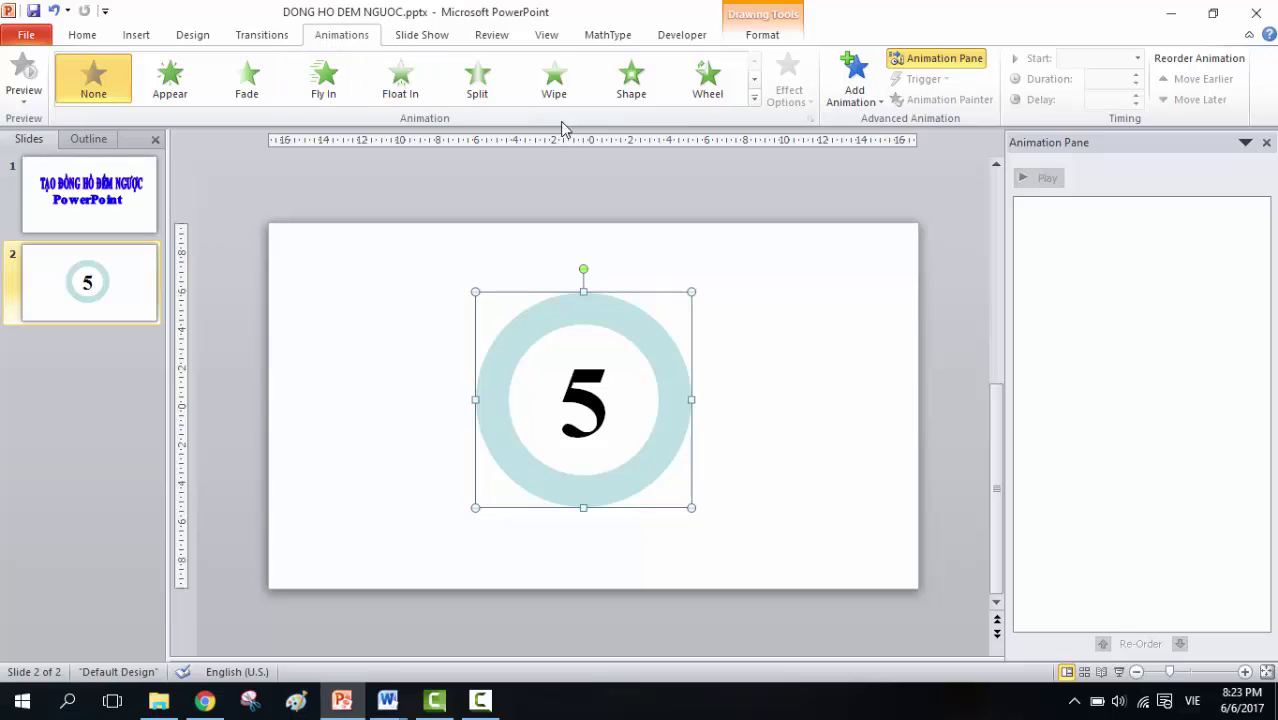
{"action": "left_click", "coordinate": [755, 100]}
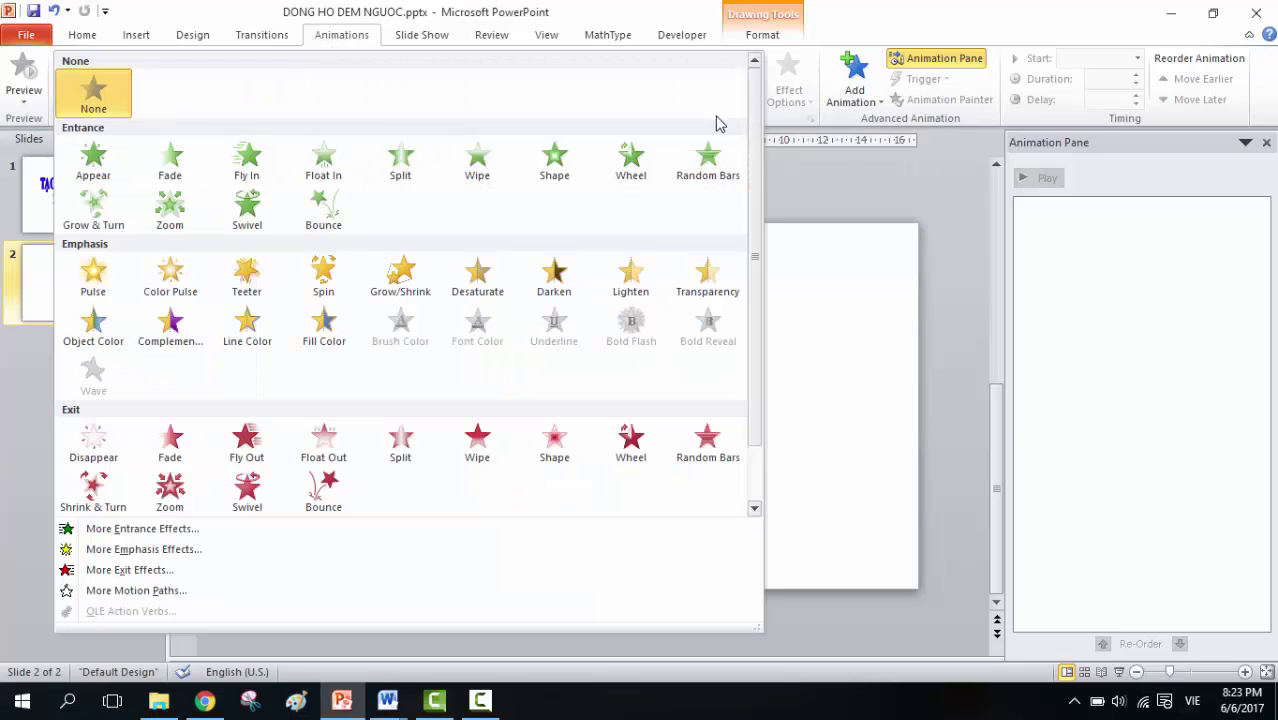
{"action": "left_click", "coordinate": [631, 160]}
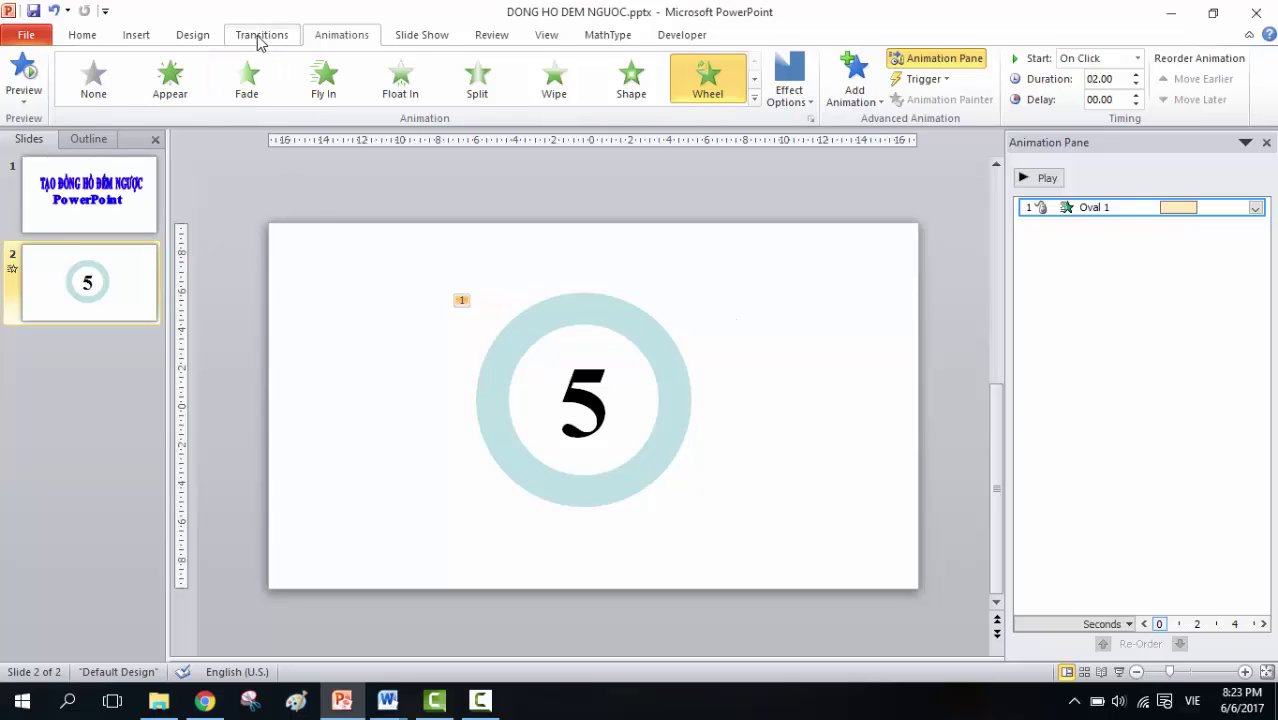
{"action": "left_click", "coordinate": [260, 37]}
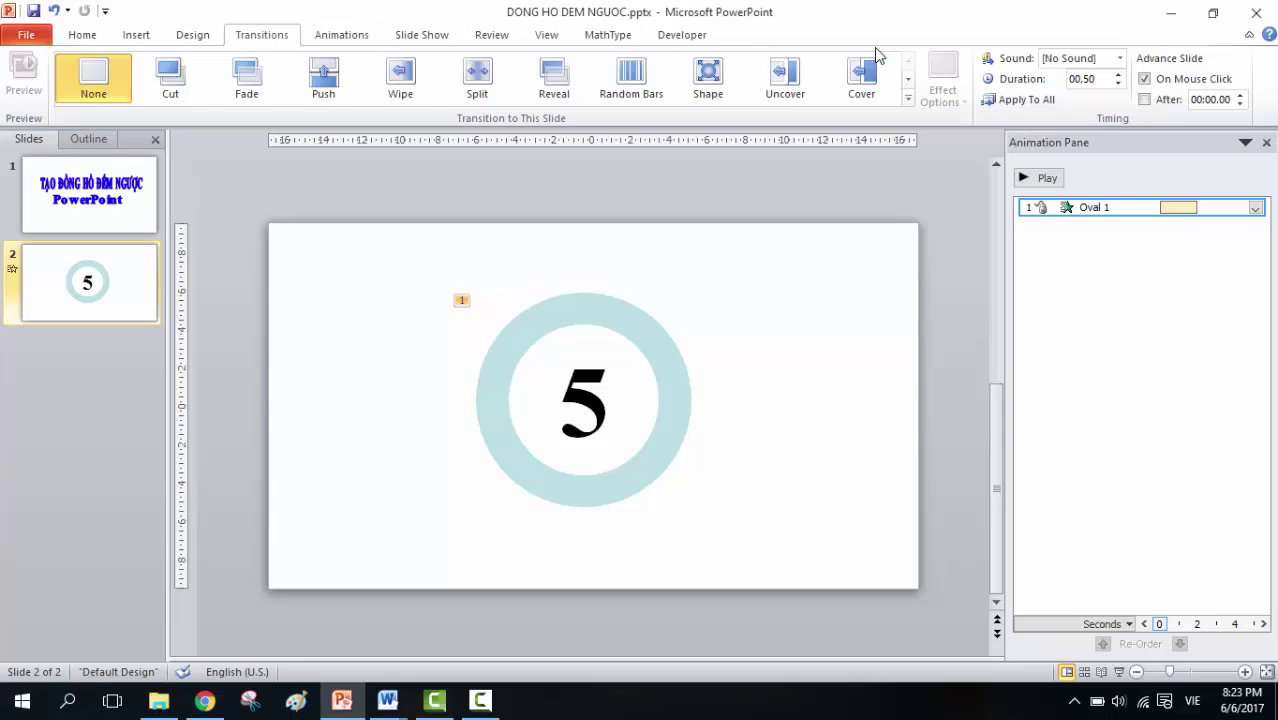
- Turn off On Mouse Click and set slide 2 to advance after 00:01.00
{"action": "left_click", "coordinate": [1144, 79]}
{"action": "left_click", "coordinate": [1144, 100]}
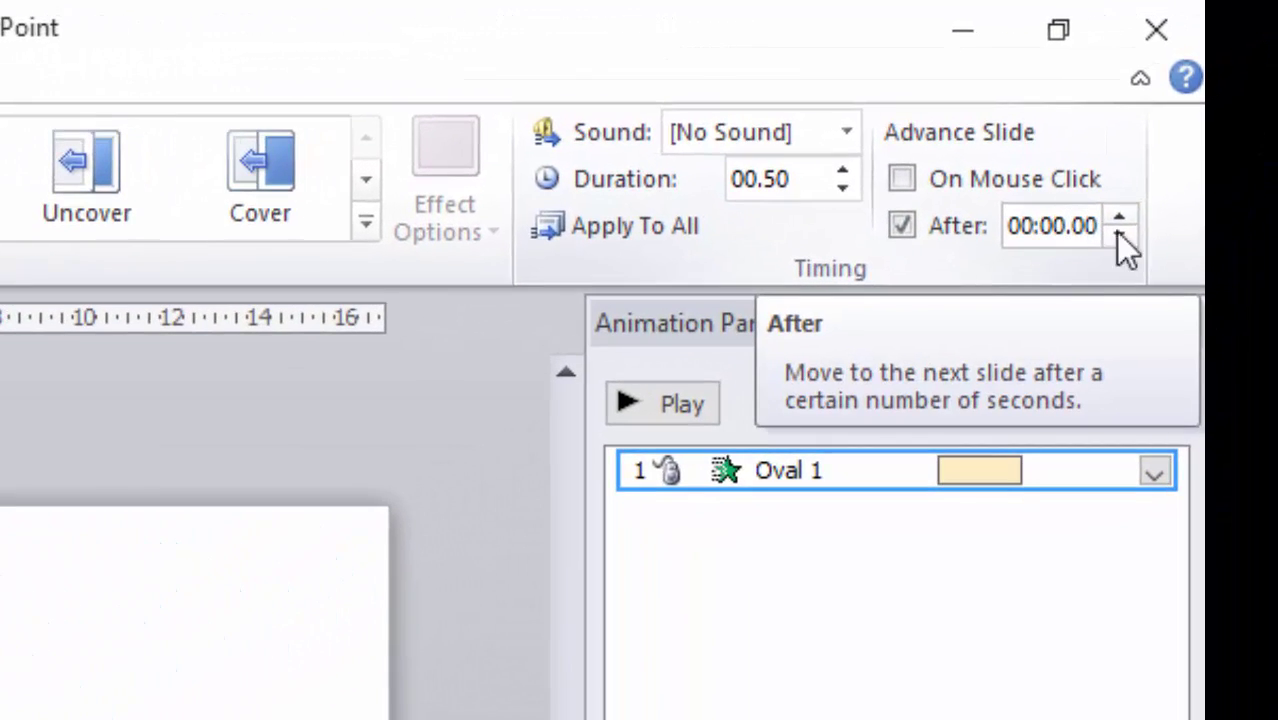
{"action": "left_click", "coordinate": [1120, 217]}
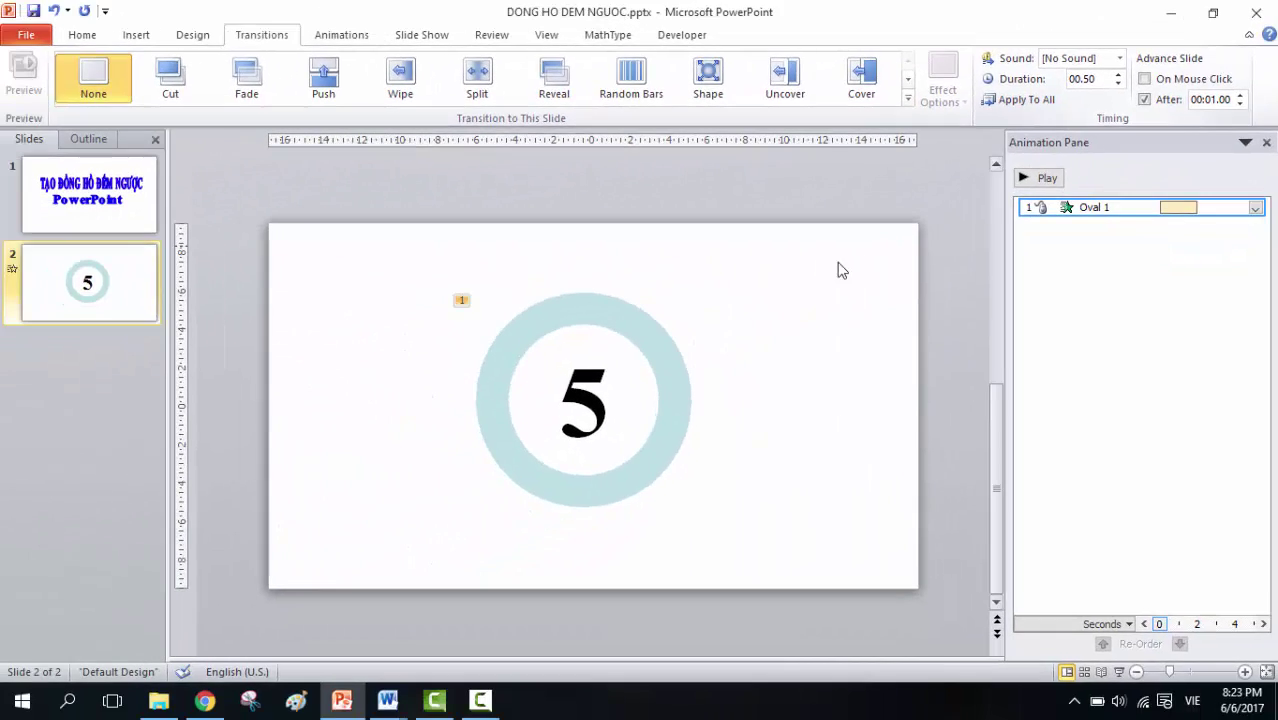
{"action": "left_click", "coordinate": [809, 305]}
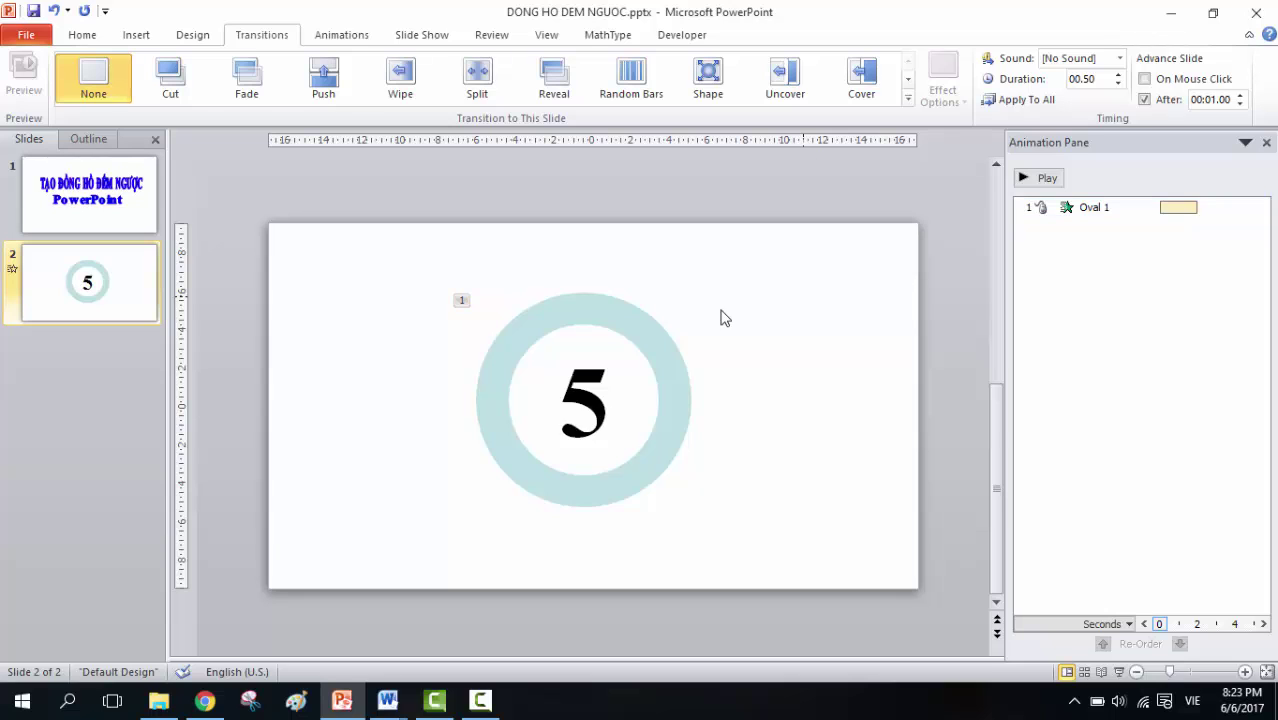
{"action": "left_click", "coordinate": [103, 287]}
- Copy slide 2 and paste it as slide 3, changing its number to 4
{"action": "right_click", "coordinate": [103, 287]}
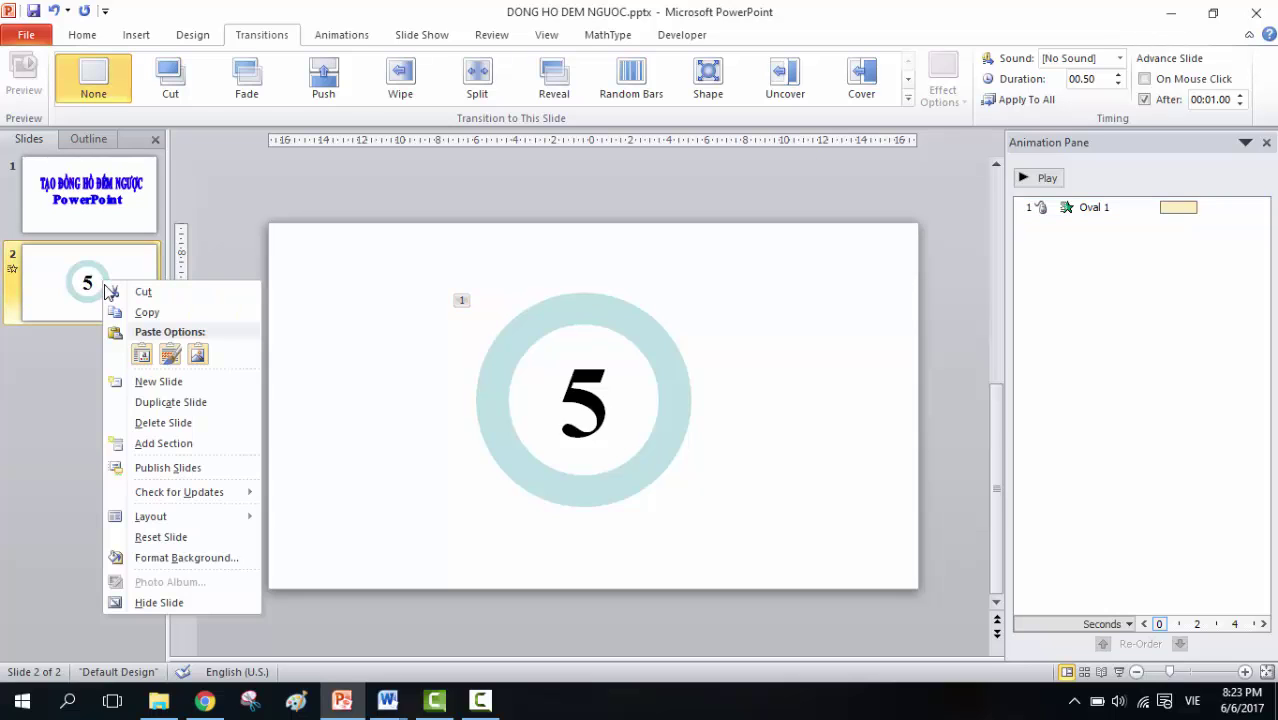
{"action": "left_click", "coordinate": [110, 311]}
{"action": "right_click", "coordinate": [86, 298]}
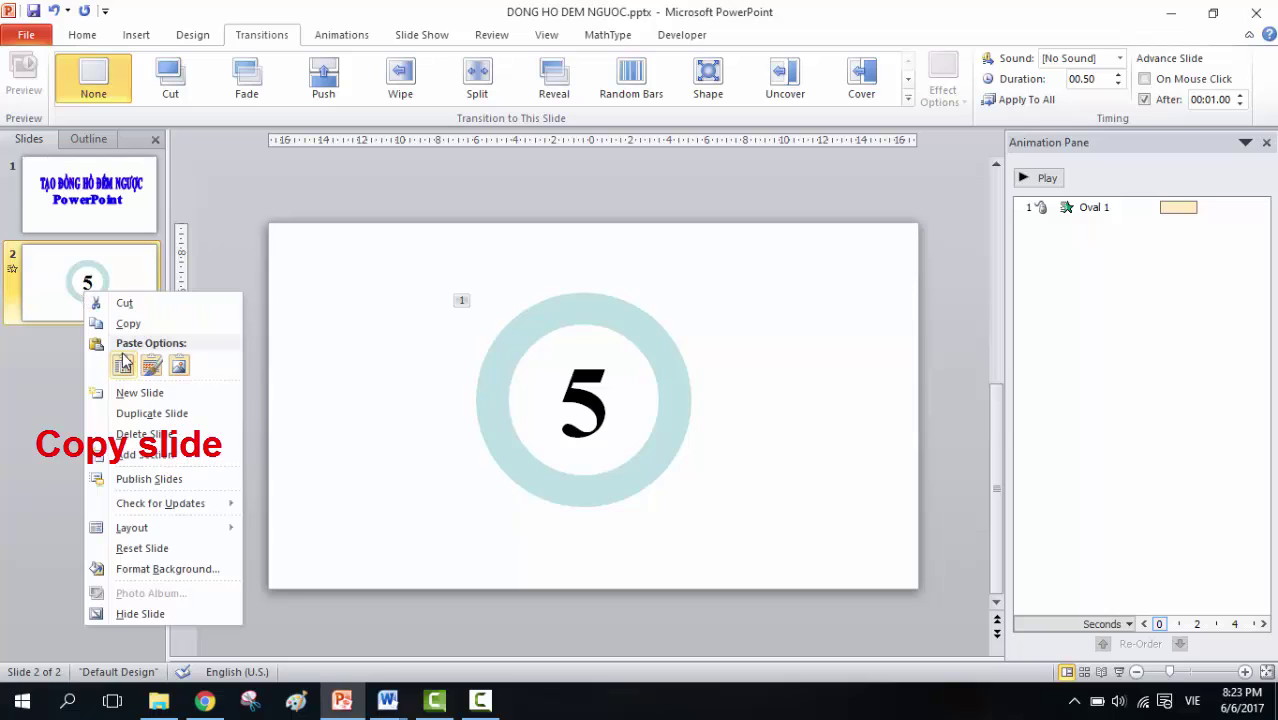
{"action": "left_click", "coordinate": [125, 363]}
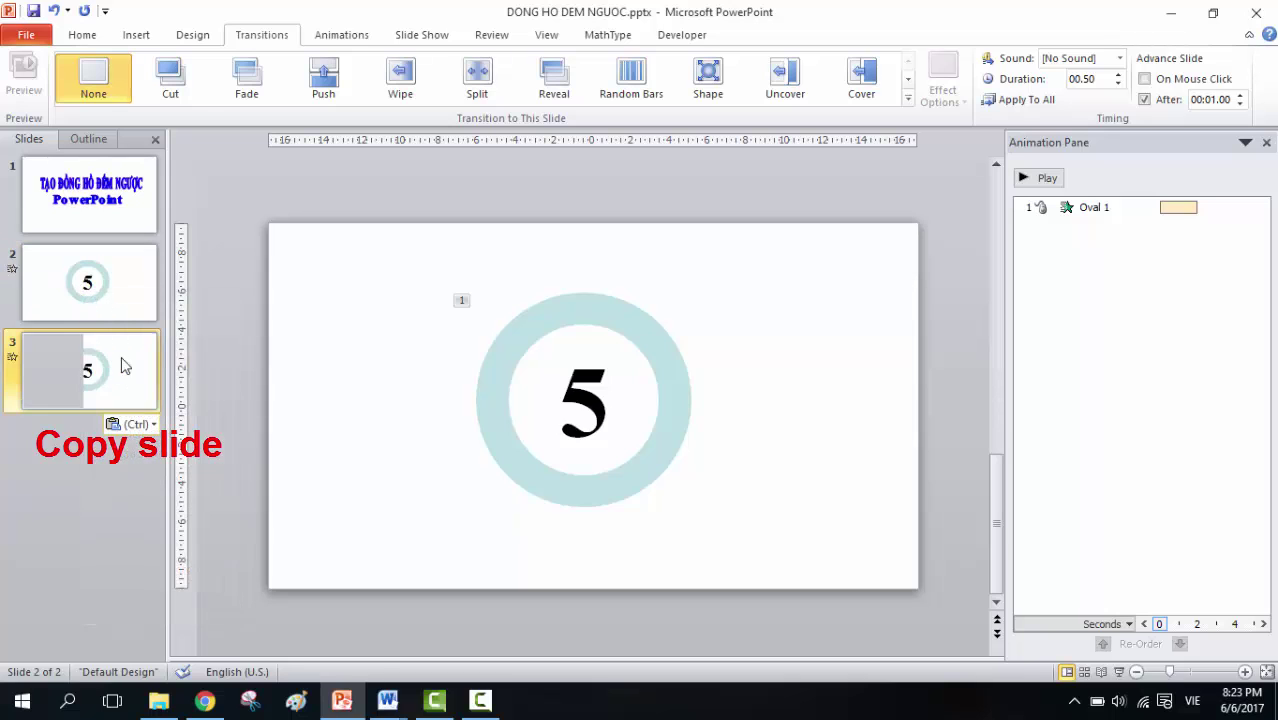
{"action": "left_click", "coordinate": [611, 394]}
{"action": "key", "text": "BackSpace"}
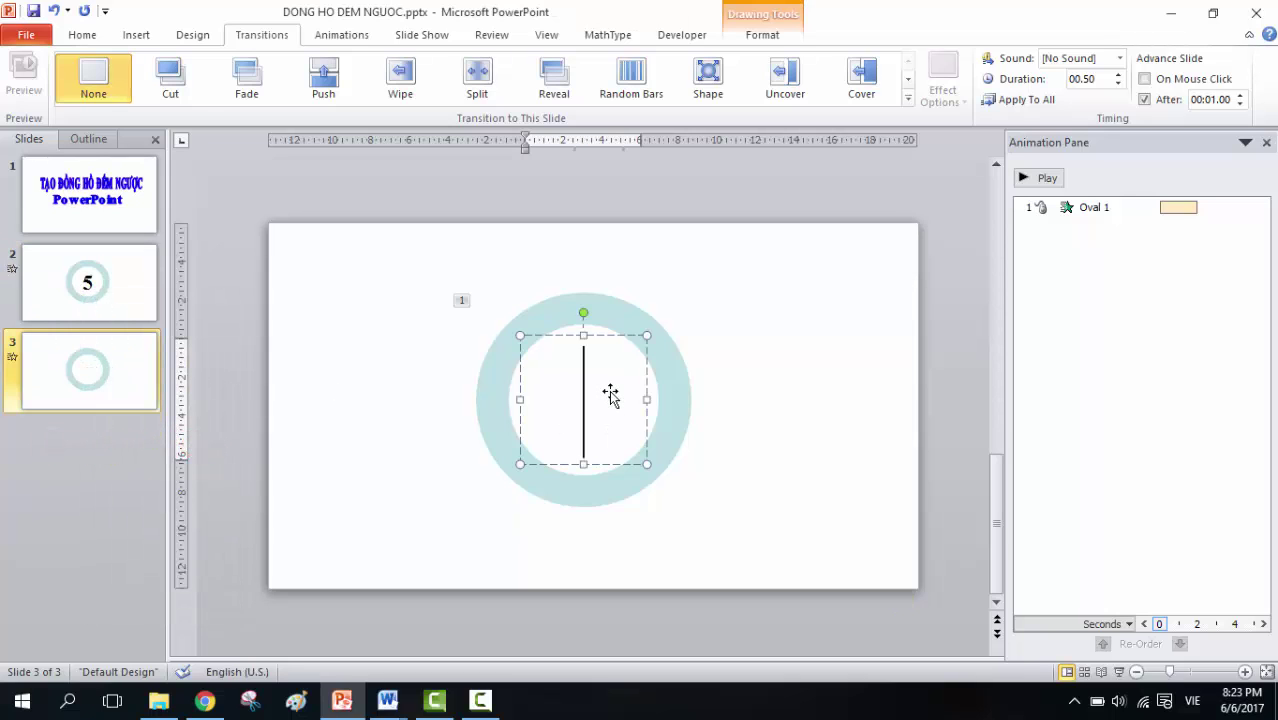
{"action": "type", "text": "4"}
{"action": "left_click", "coordinate": [114, 396]}
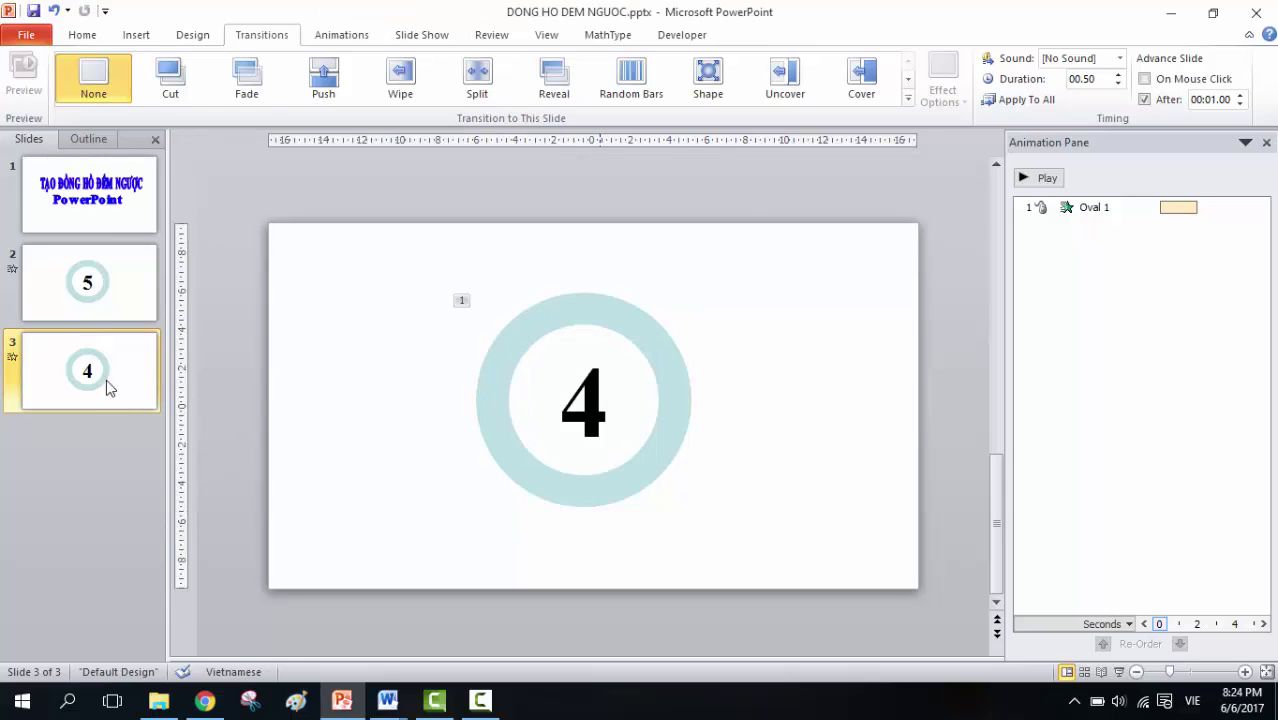
- Paste two more copies as slides 4 and 5, numbered 3 and 2
{"action": "right_click", "coordinate": [114, 396]}
{"action": "left_click", "coordinate": [145, 121]}
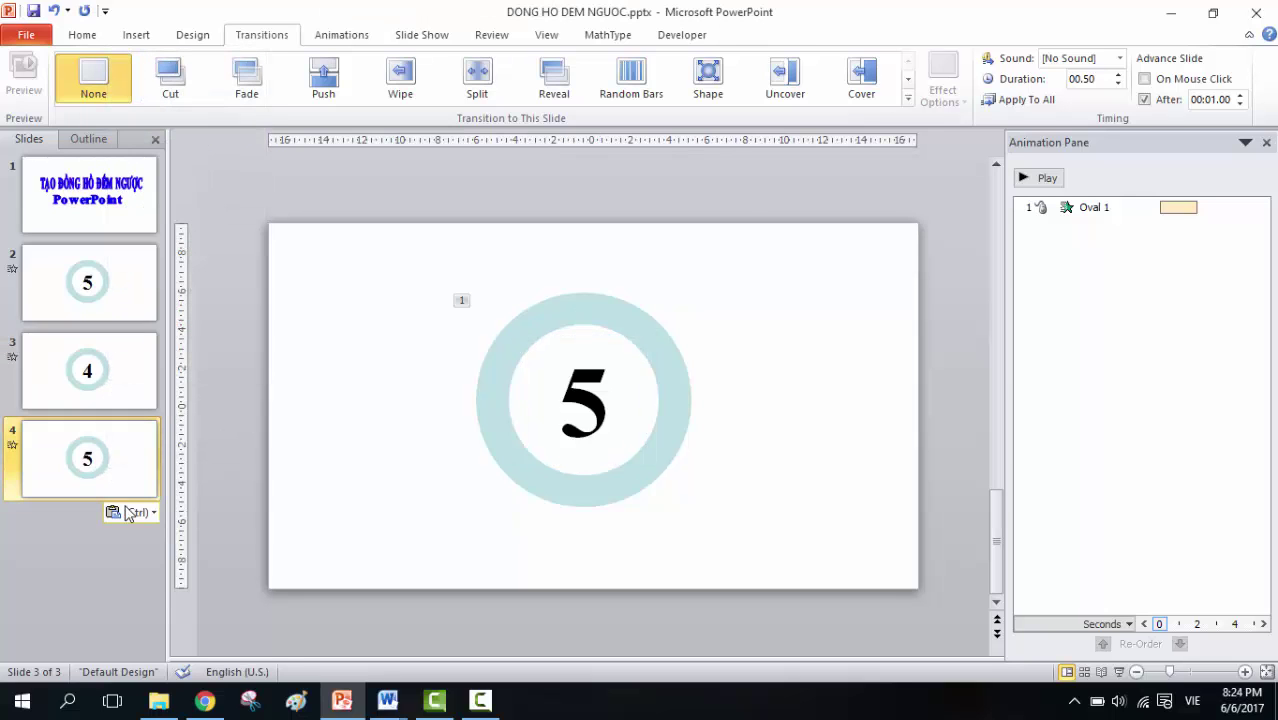
{"action": "left_click", "coordinate": [608, 402]}
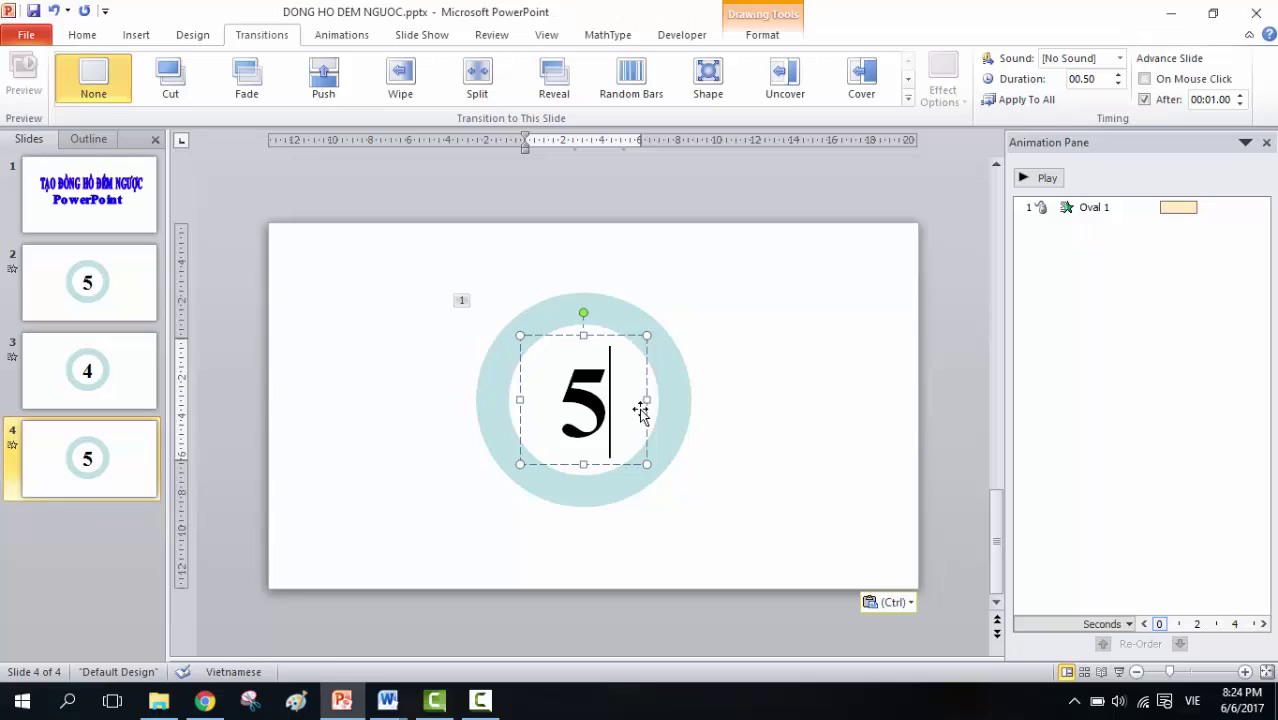
{"action": "key", "text": "BackSpace"}
{"action": "type", "text": "3"}
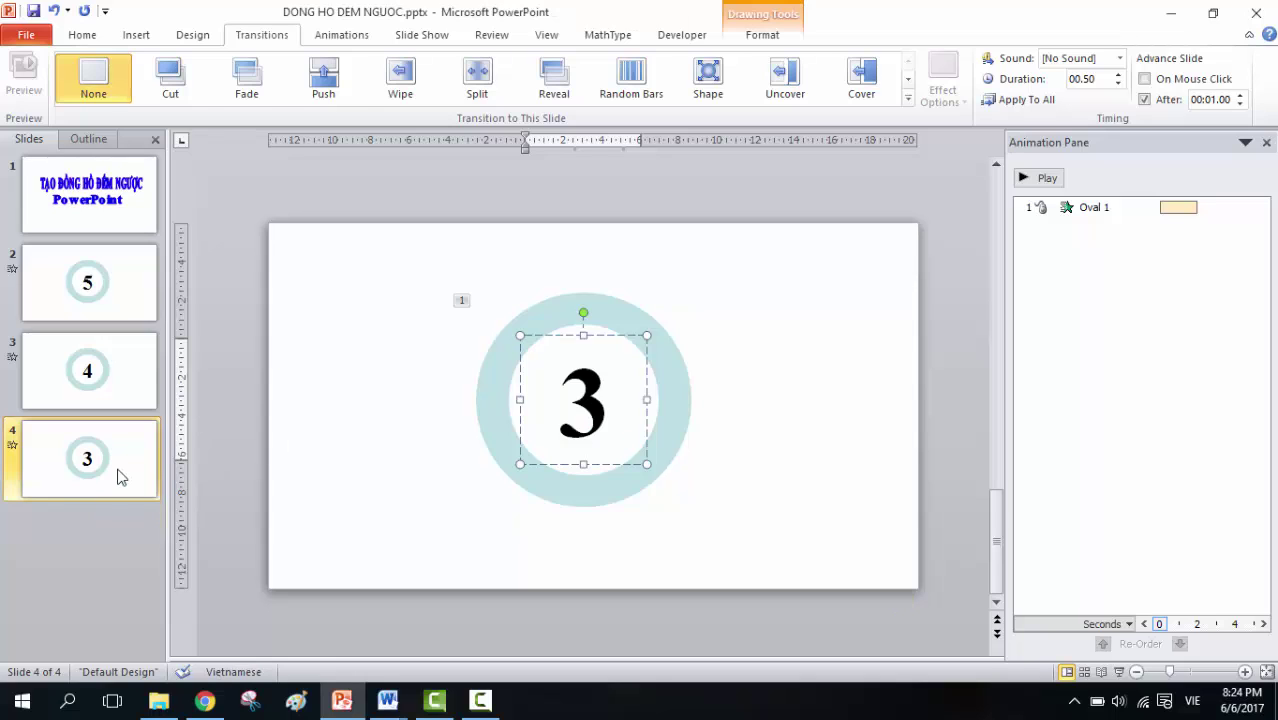
{"action": "left_click", "coordinate": [114, 476]}
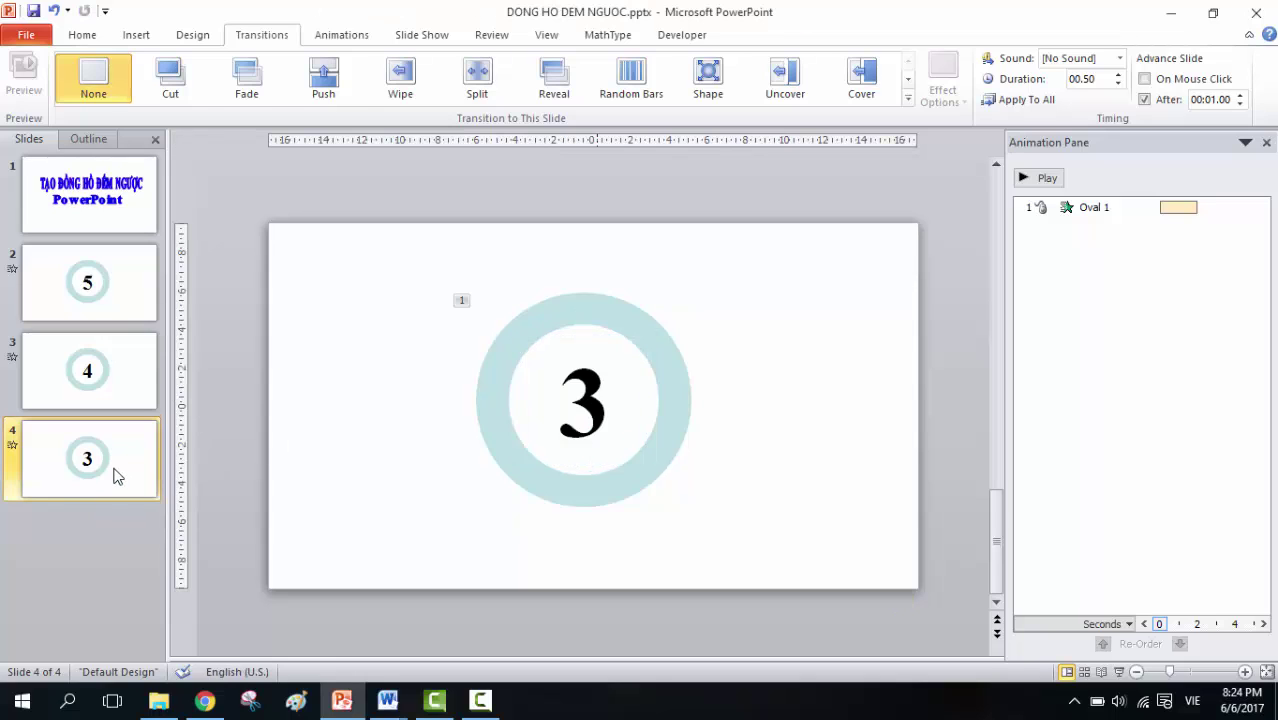
{"action": "right_click", "coordinate": [114, 476]}
{"action": "left_click", "coordinate": [155, 208]}
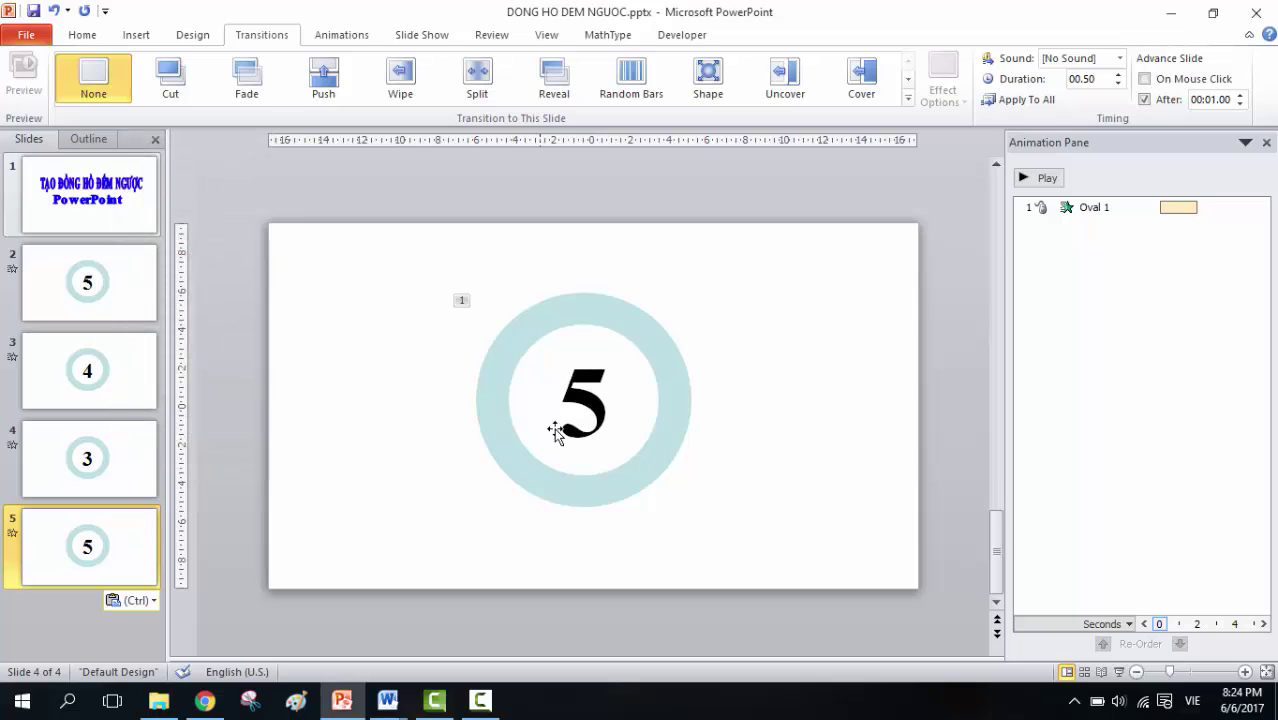
{"action": "left_click", "coordinate": [608, 401]}
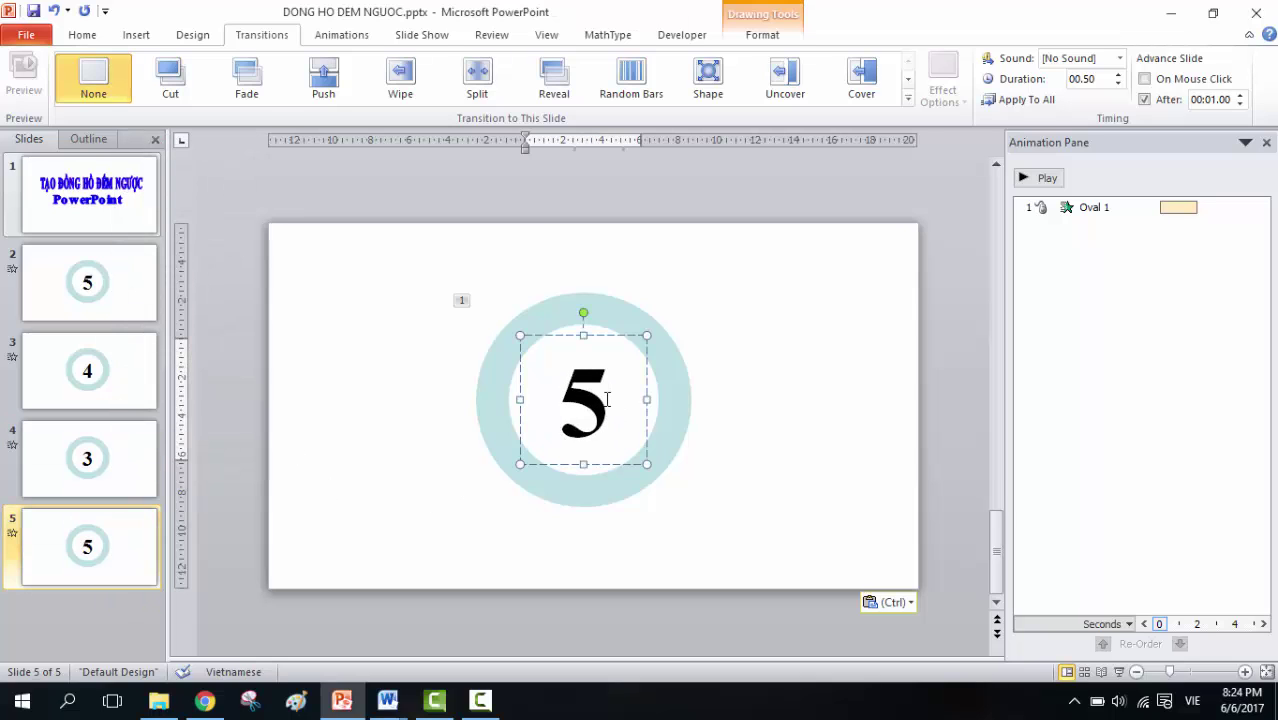
{"action": "key", "text": "BackSpace"}
{"action": "type", "text": "2"}
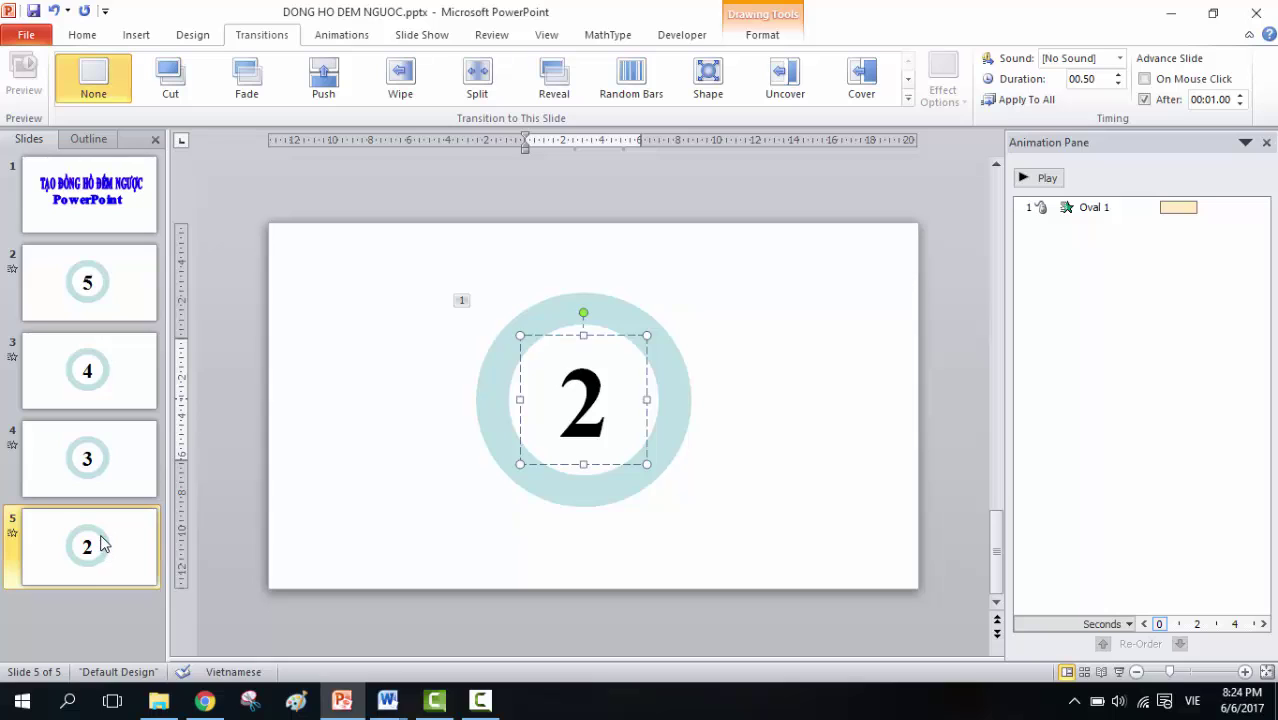
- Paste another copy as slide 6 and change its number to 1
{"action": "left_click", "coordinate": [101, 541]}
{"action": "right_click", "coordinate": [101, 541]}
{"action": "left_click", "coordinate": [134, 277]}
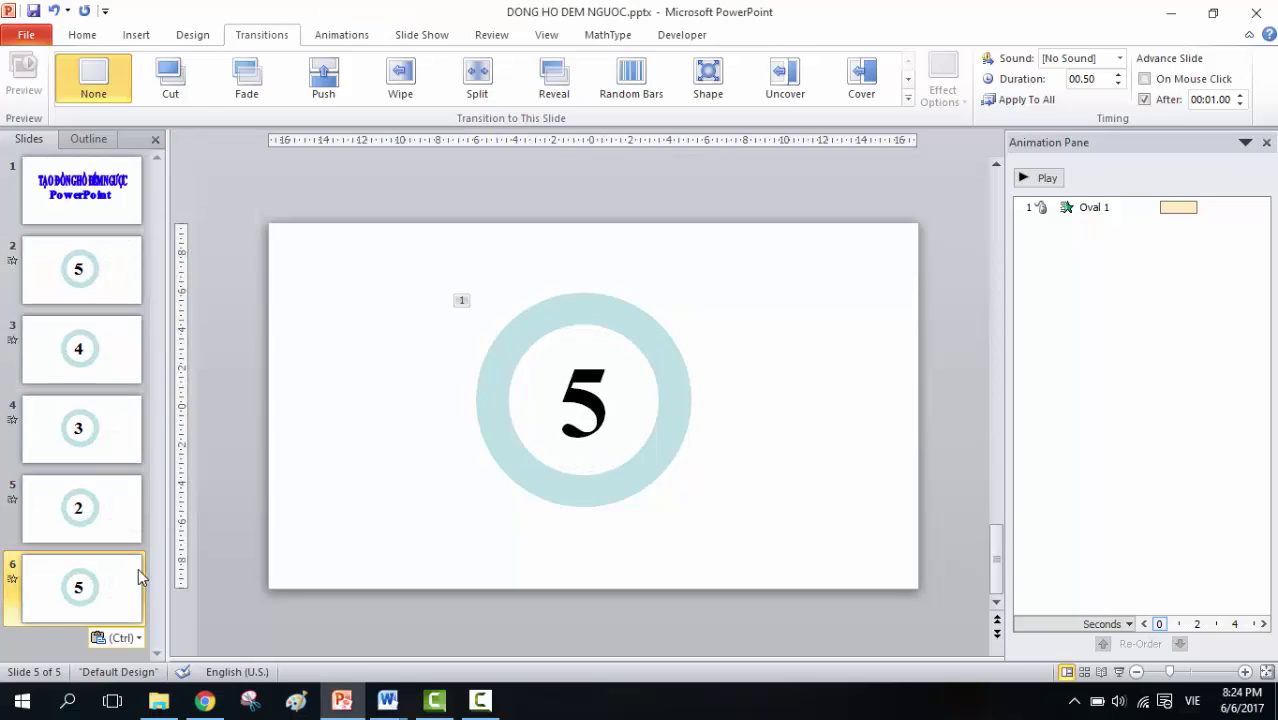
{"action": "left_click", "coordinate": [610, 411]}
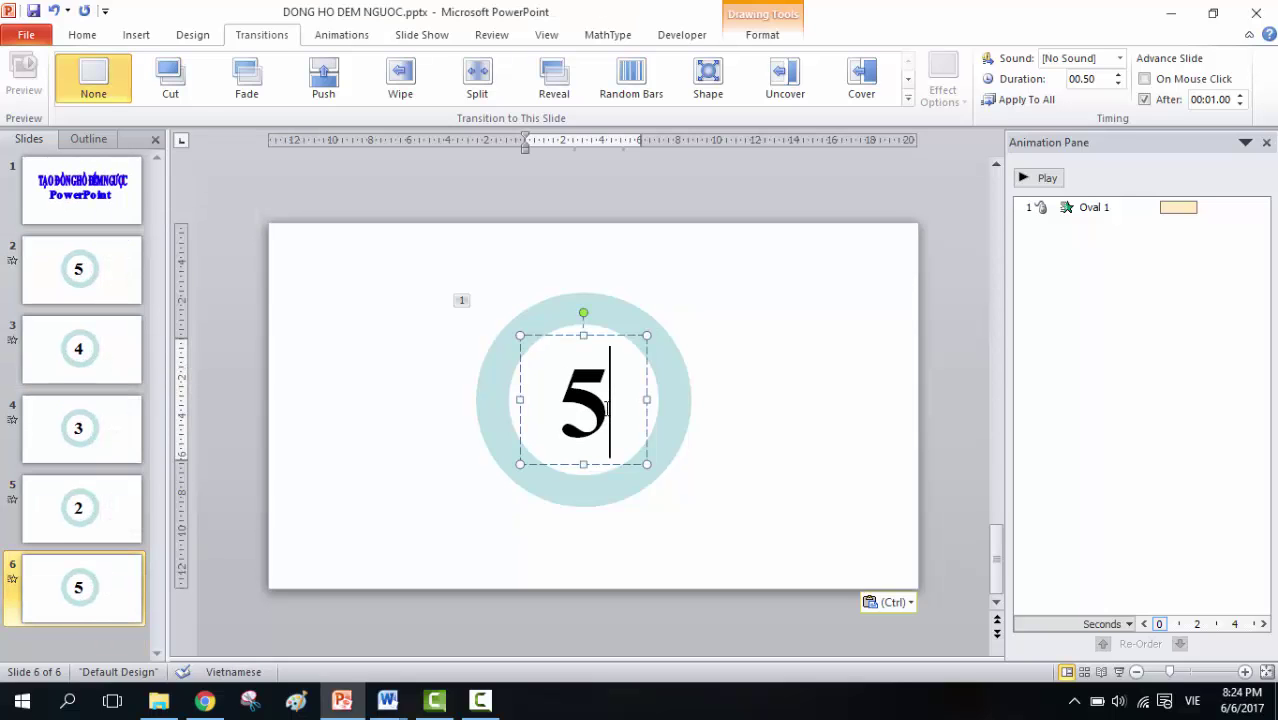
{"action": "key", "text": "BackSpace"}
{"action": "type", "text": "1"}
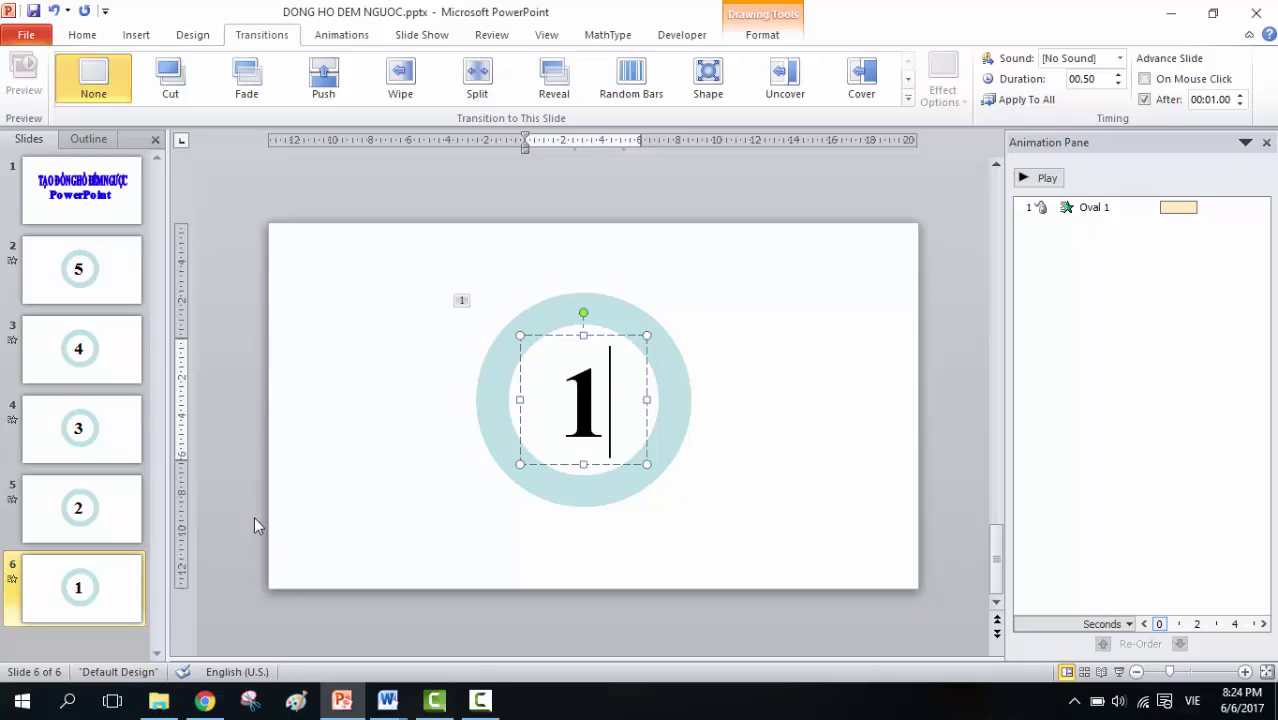
- Paste one more copy of the 5 slide at the end as slide 7
{"action": "left_click", "coordinate": [55, 600]}
{"action": "right_click", "coordinate": [58, 594]}
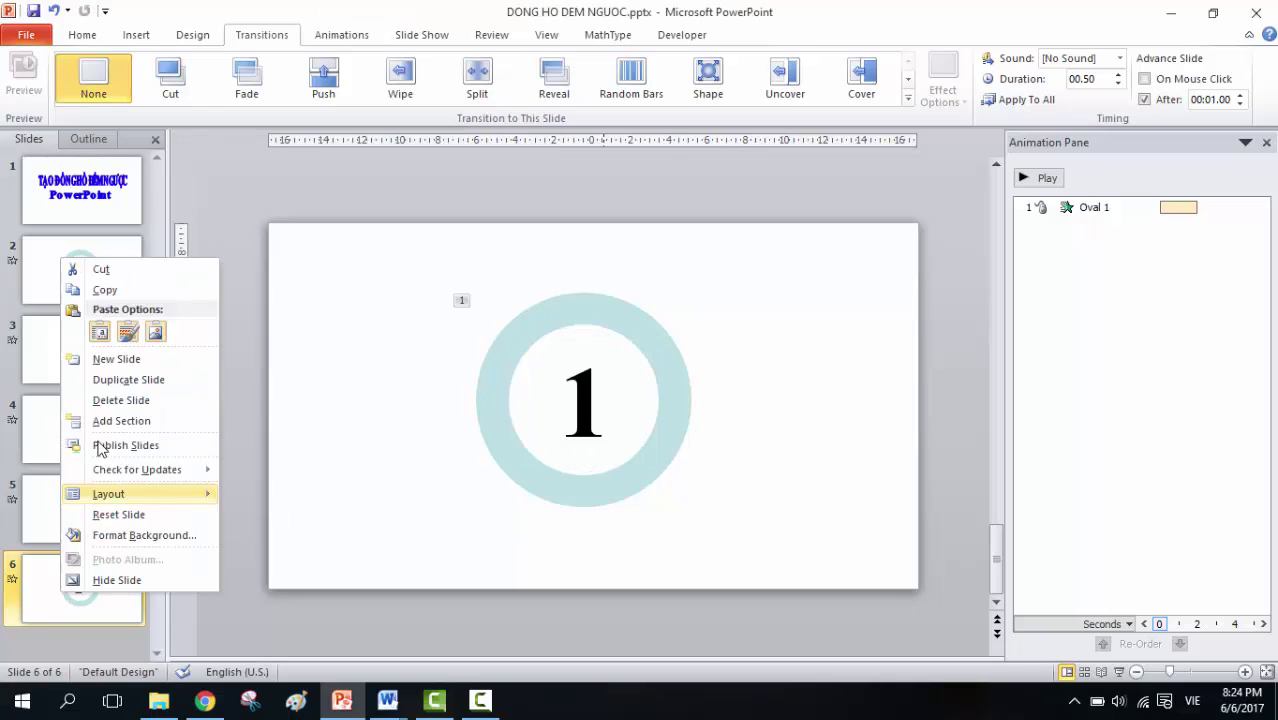
{"action": "left_click", "coordinate": [100, 331]}
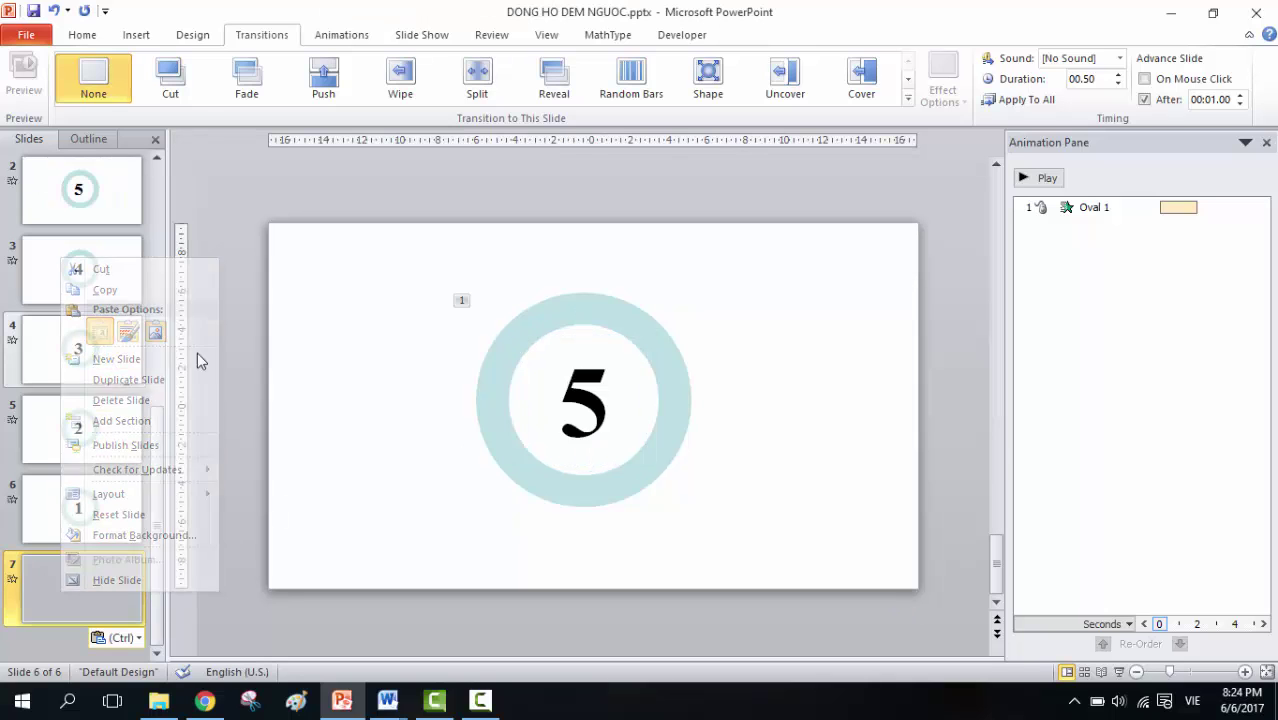
- Delete the ring from slide 7, keeping the number text box at the centre
{"action": "left_click", "coordinate": [655, 331]}
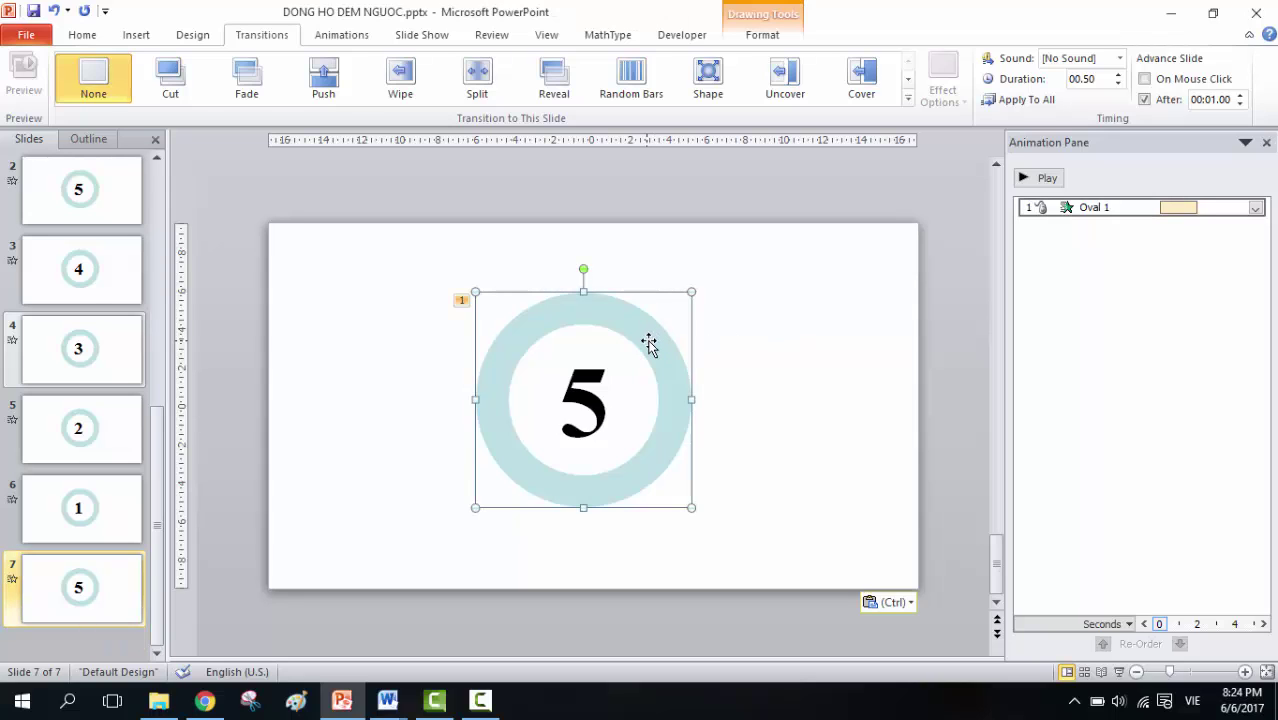
{"action": "key", "text": "Delete"}
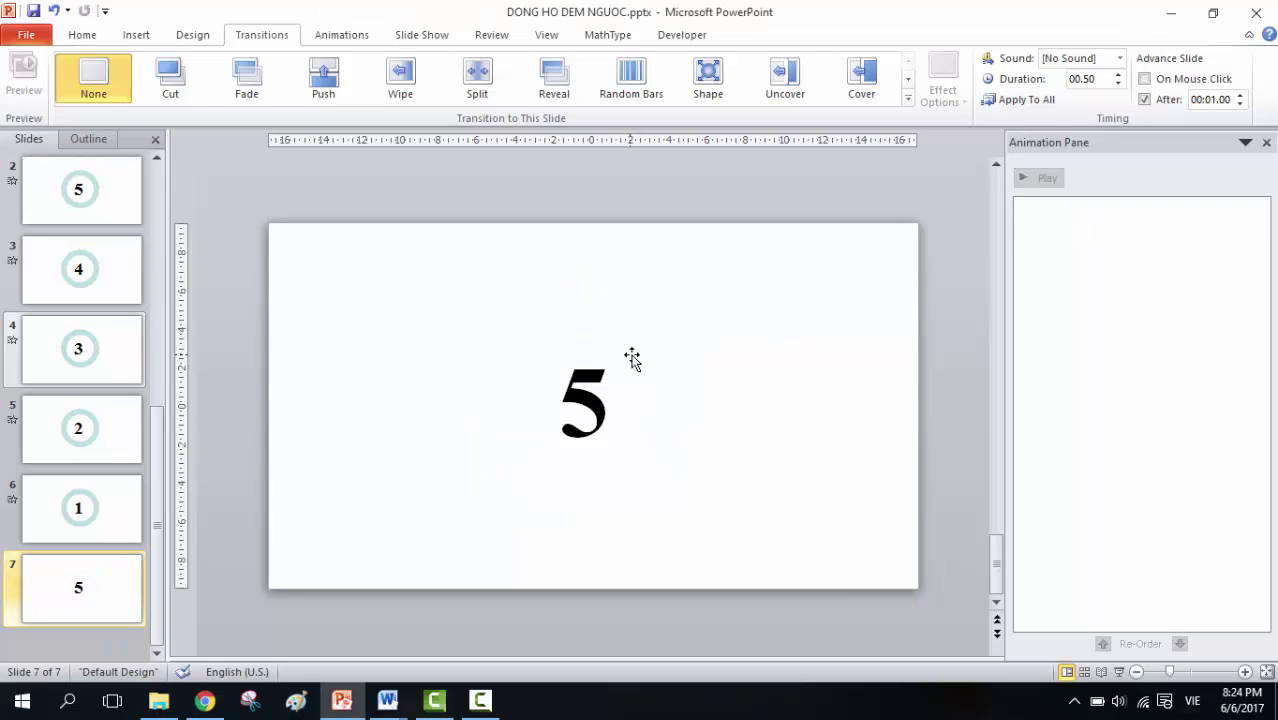
{"action": "left_click", "coordinate": [632, 358]}
{"action": "key", "text": "Delete"}
{"action": "left_click", "coordinate": [579, 350]}
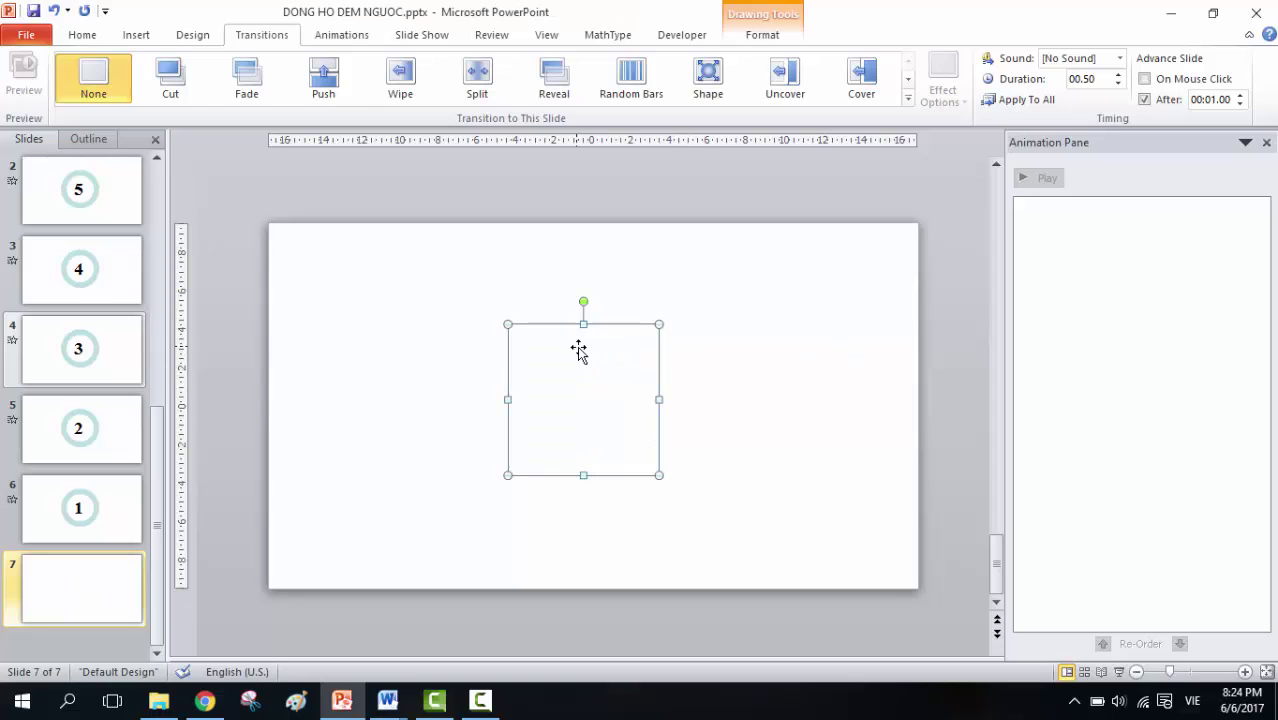
{"action": "key", "text": "ctrl+z"}
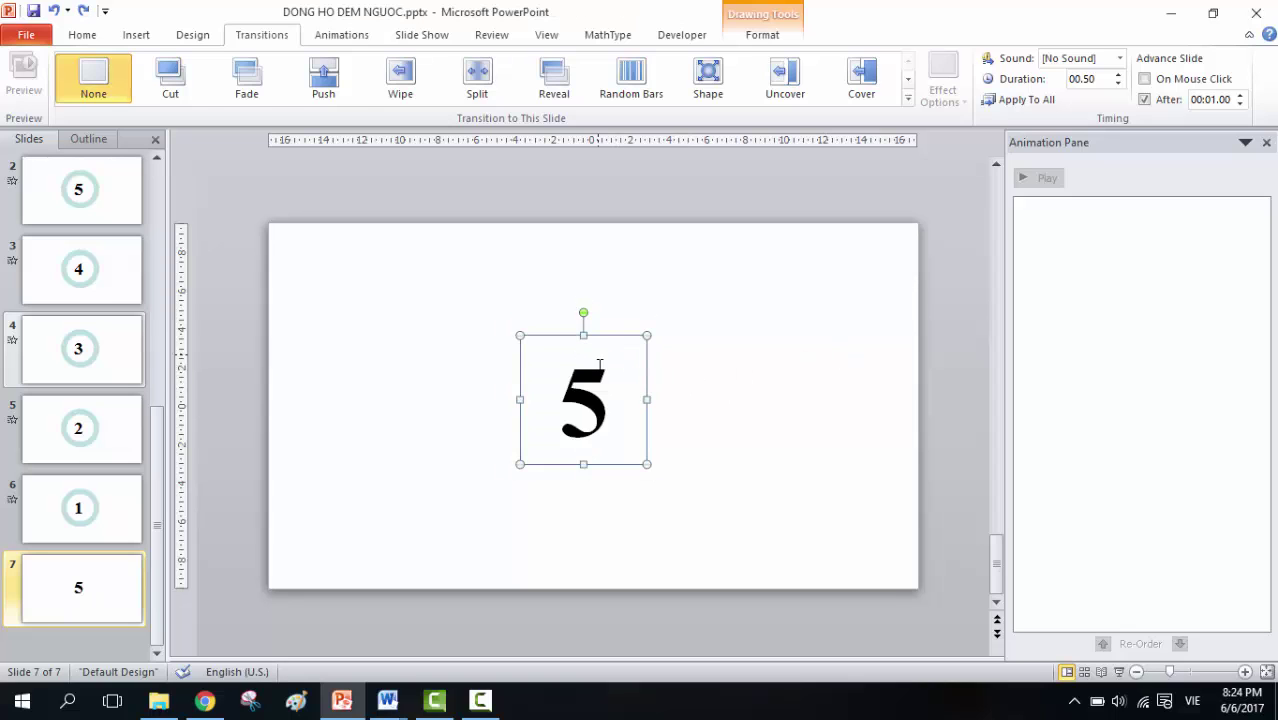
{"action": "left_click_drag", "start_coordinate": [613, 340], "coordinate": [430, 355]}
{"action": "left_click", "coordinate": [591, 373]}
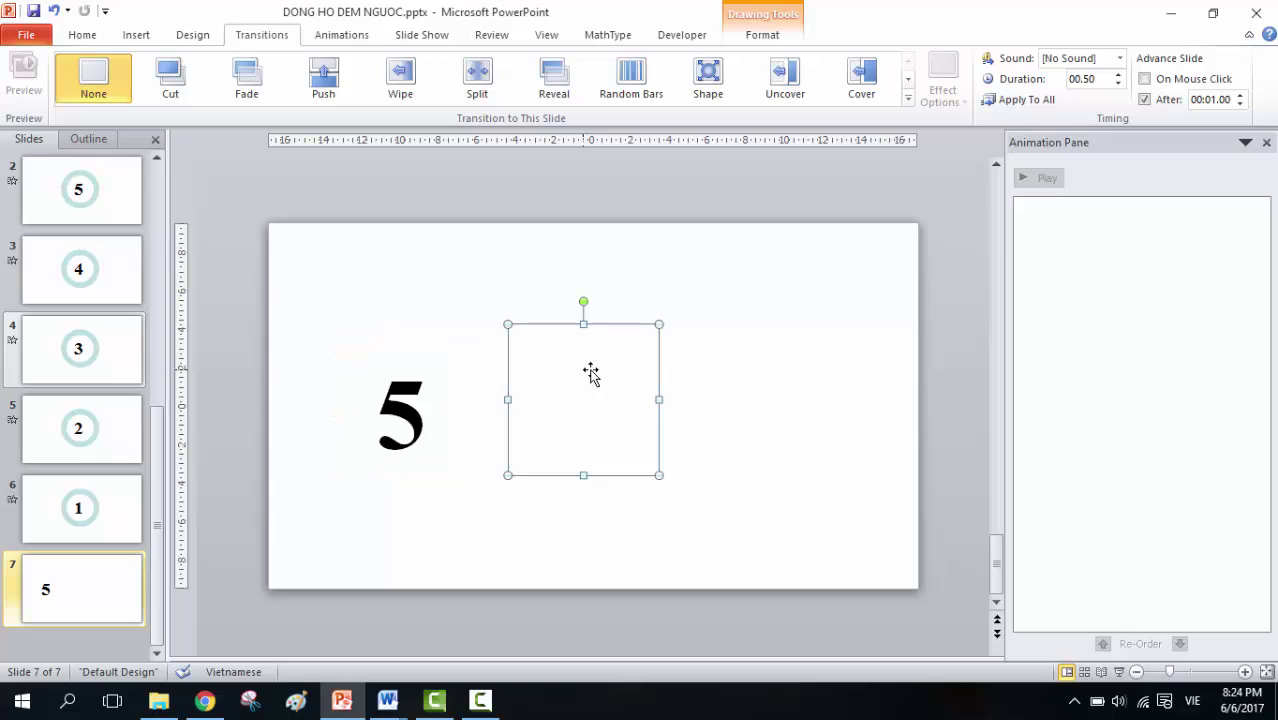
{"action": "left_click", "coordinate": [585, 379]}
{"action": "left_click", "coordinate": [428, 415]}
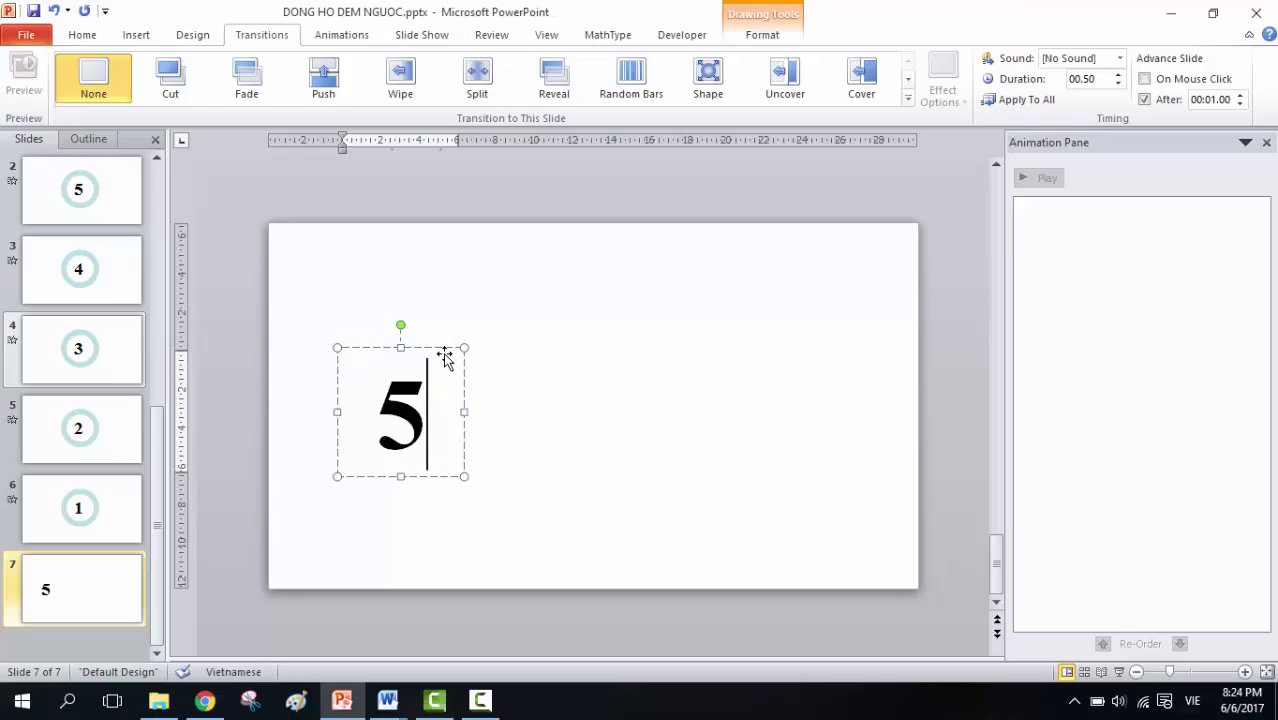
{"action": "left_click_drag", "start_coordinate": [443, 350], "coordinate": [602, 350]}
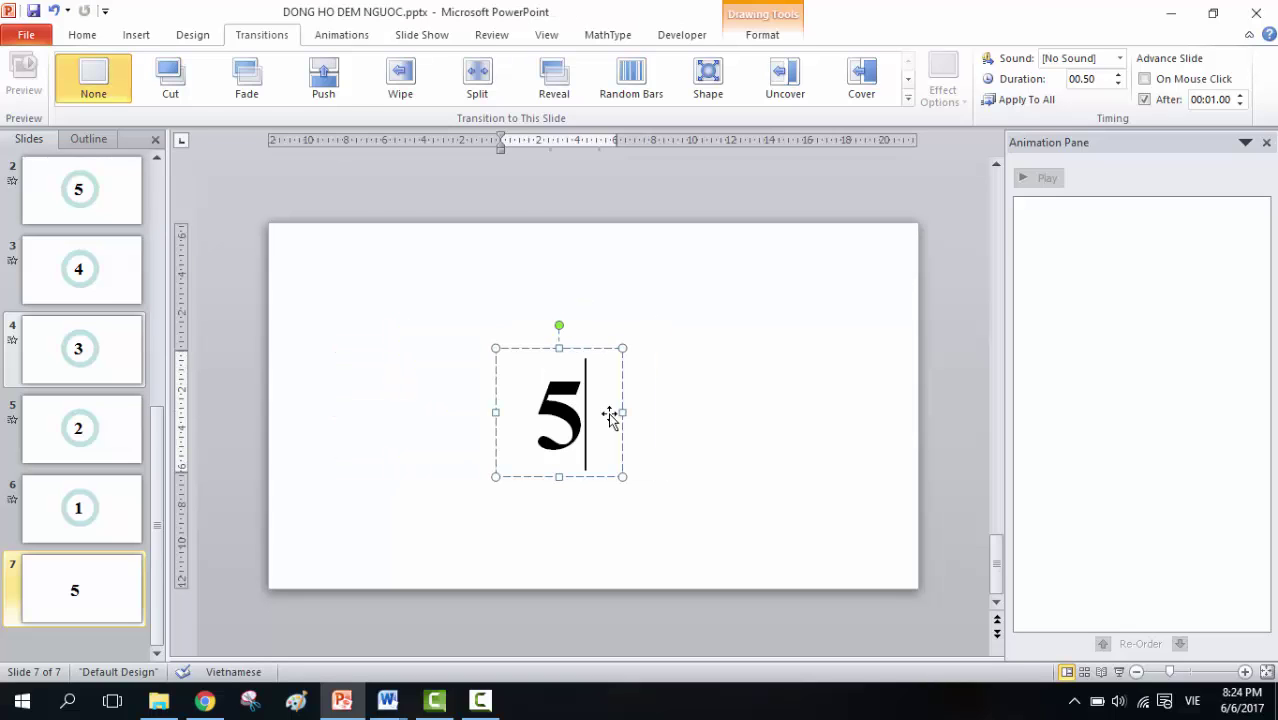
- Replace the 5 with the text 'HẾT GIƠG'
{"action": "key", "text": "BackSpace"}
{"action": "type", "text": "h"}
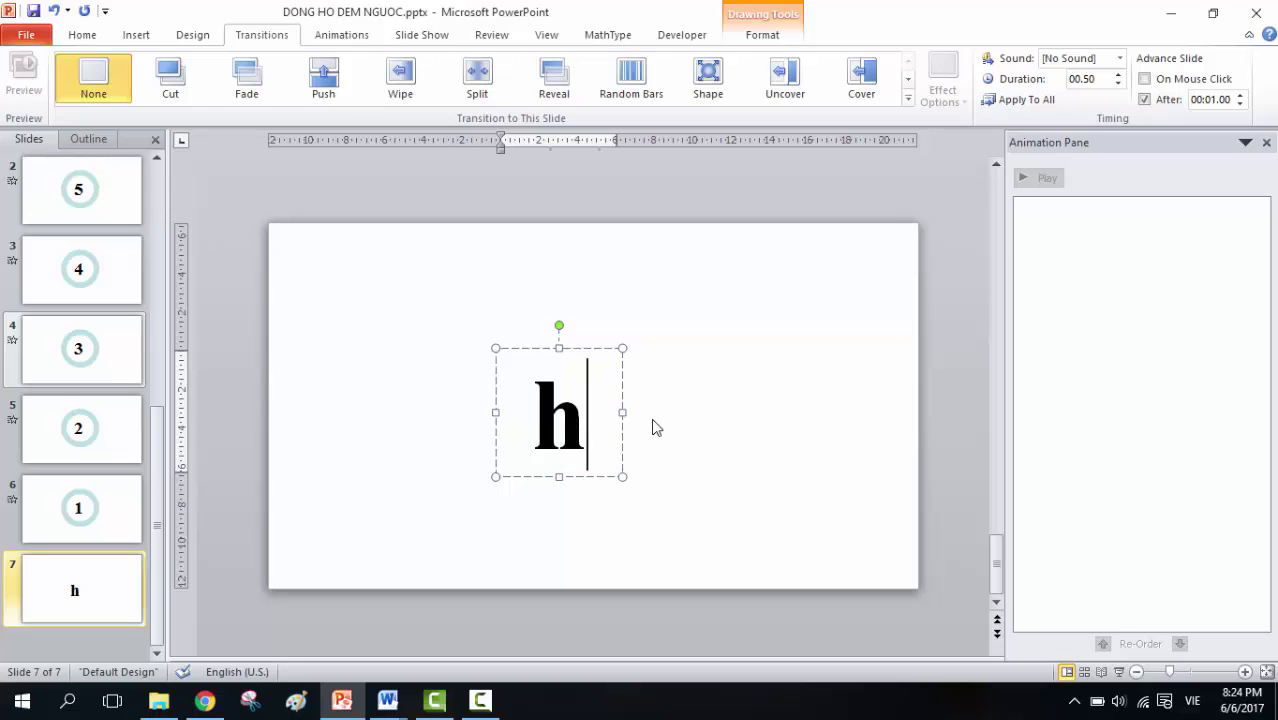
{"action": "key", "text": "BackSpace"}
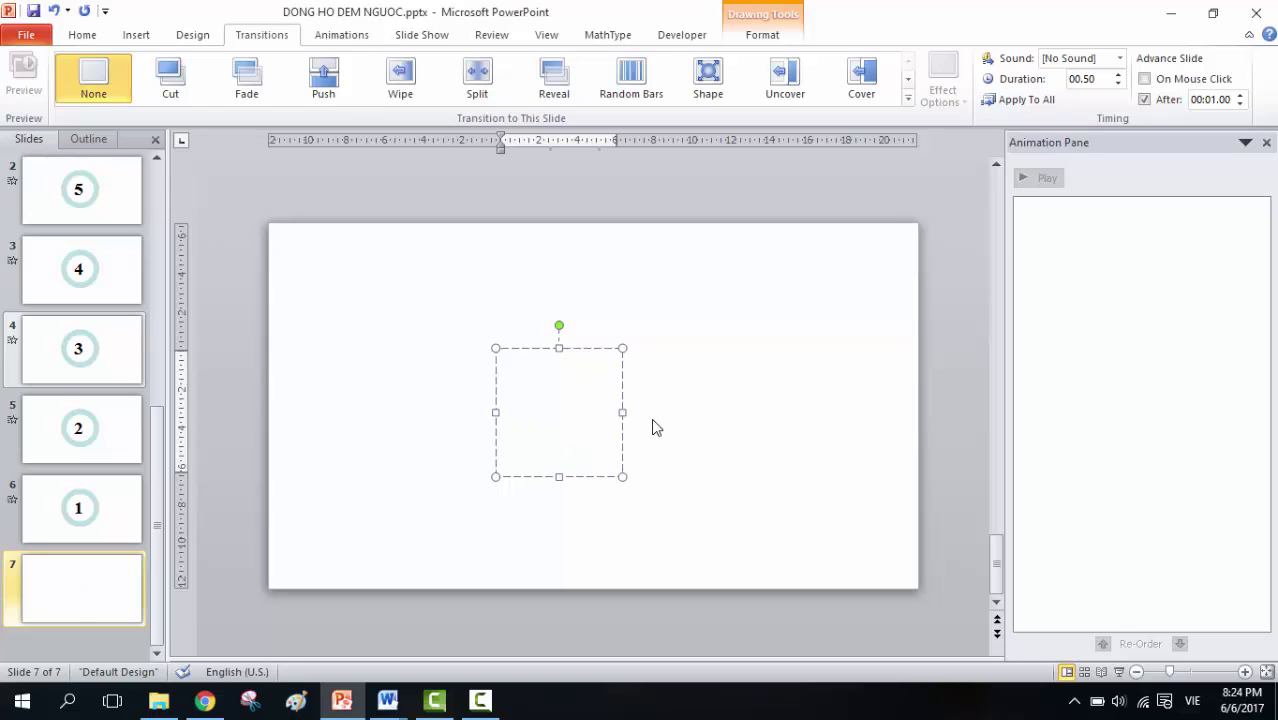
{"action": "type", "text": "HEEST"}
{"action": "type", "text": " G"}
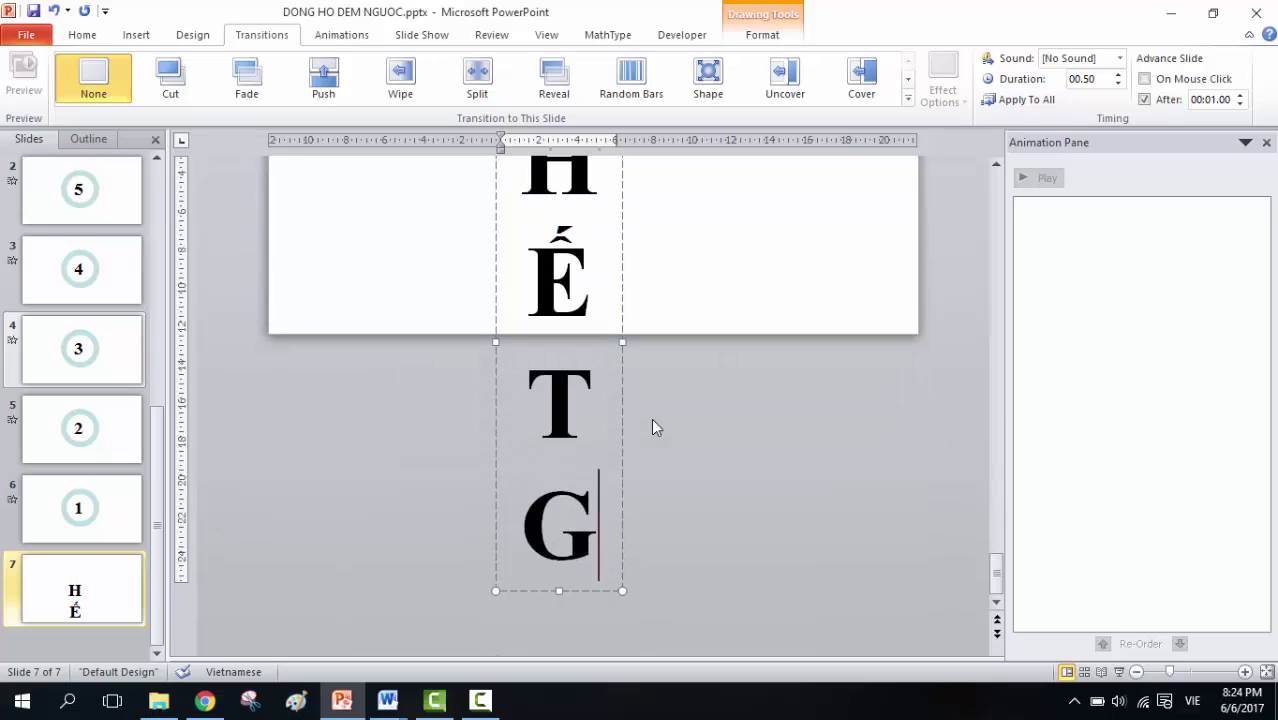
{"action": "type", "text": "IOWG"}
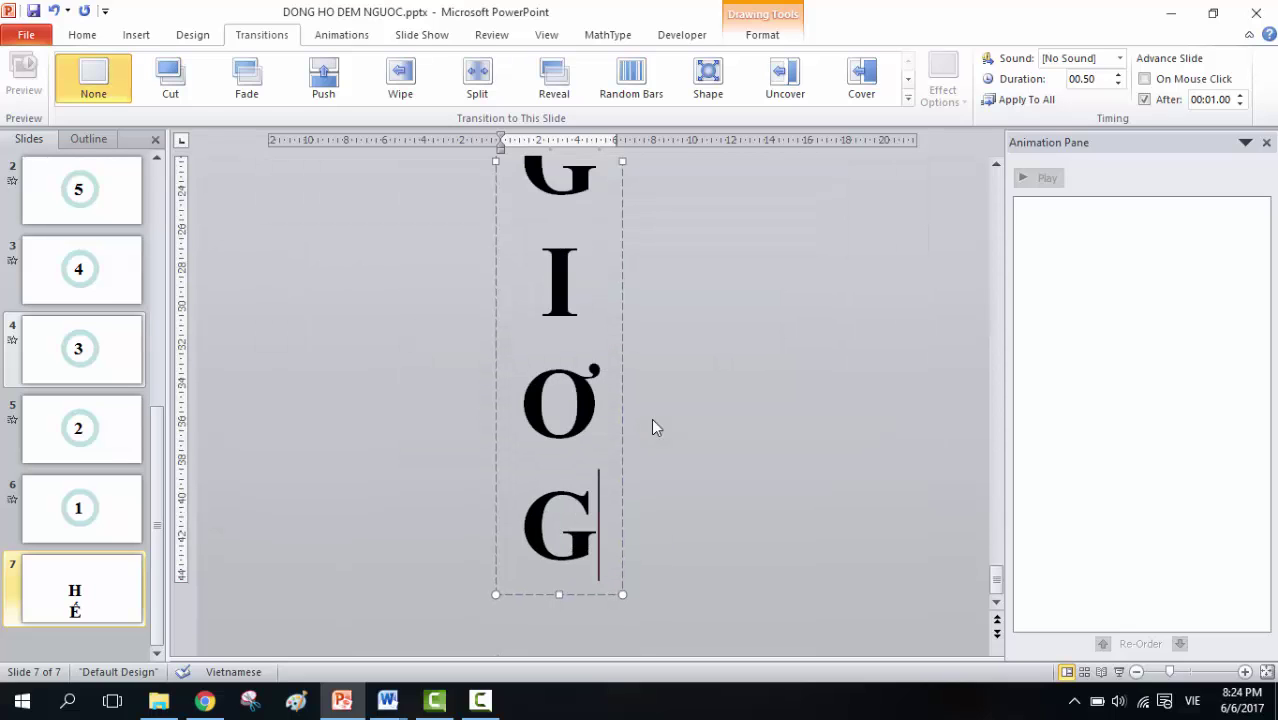
{"action": "key", "text": "BackSpace"}
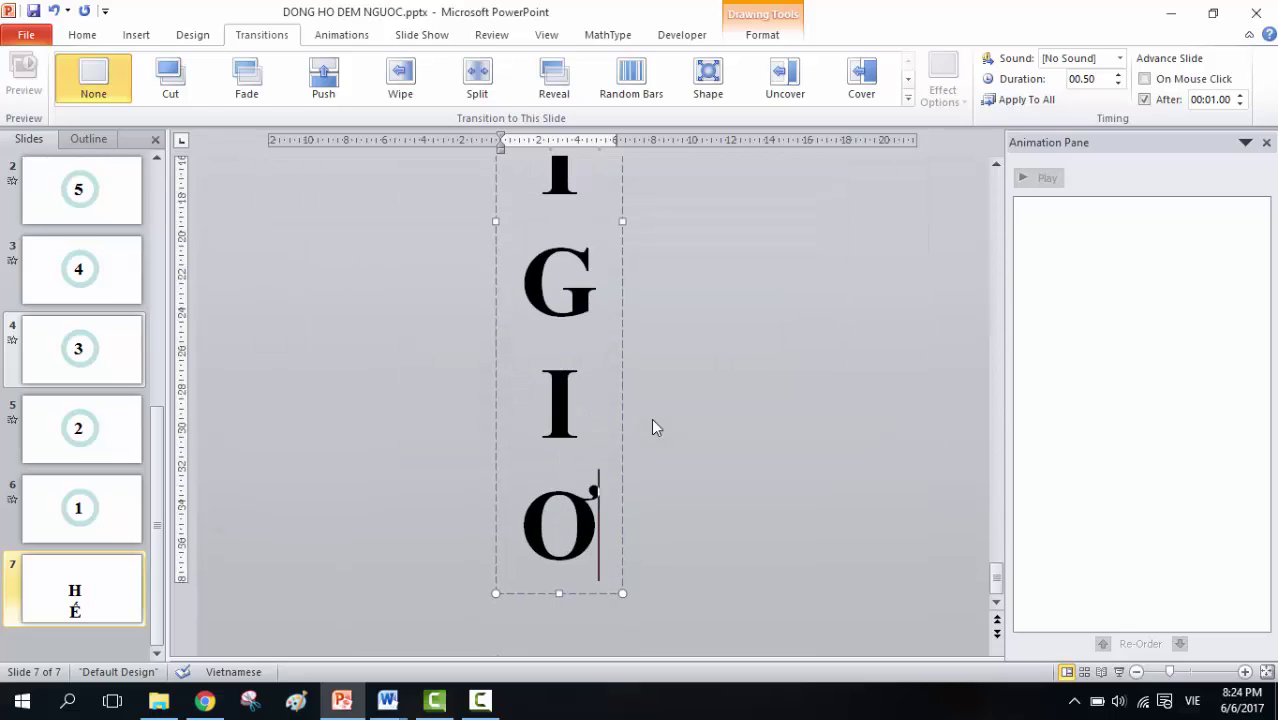
{"action": "type", "text": "G"}
- Widen the HẾT GIƠG text box so it sits on two lines, centred on the slide
{"action": "scroll", "coordinate": [671, 403], "scroll_direction": "up", "scroll_amount": 2}
{"action": "scroll", "coordinate": [671, 403], "scroll_direction": "up", "scroll_amount": 2}
{"action": "scroll", "coordinate": [671, 403], "scroll_direction": "up", "scroll_amount": 1}
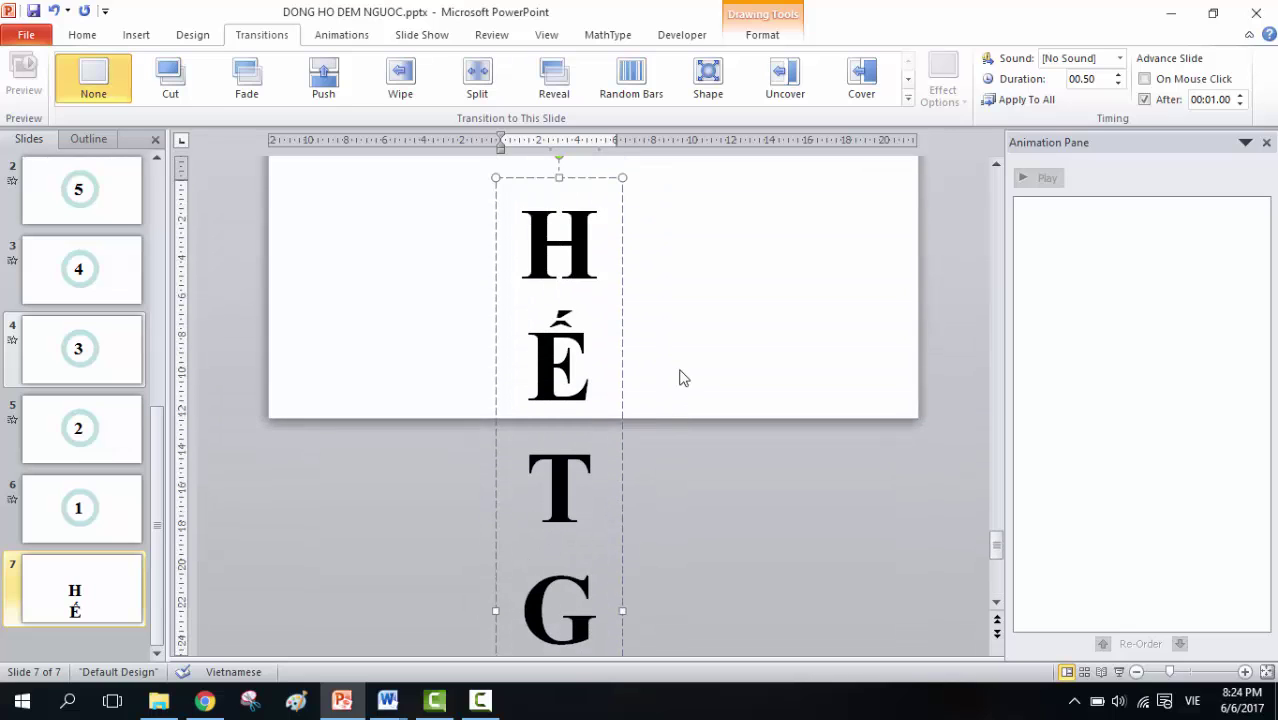
{"action": "scroll", "coordinate": [657, 325], "scroll_direction": "up", "scroll_amount": 1}
{"action": "left_click_drag", "start_coordinate": [582, 243], "coordinate": [561, 163]}
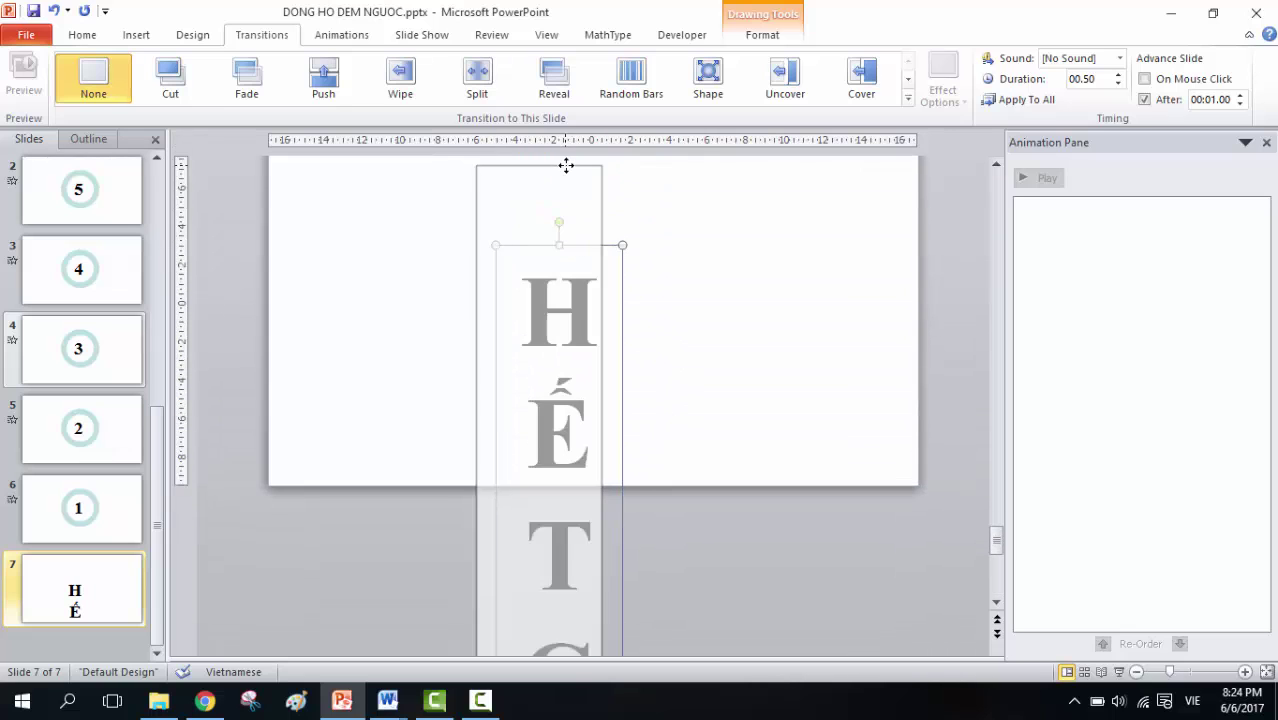
{"action": "left_click_drag", "start_coordinate": [601, 599], "coordinate": [933, 557]}
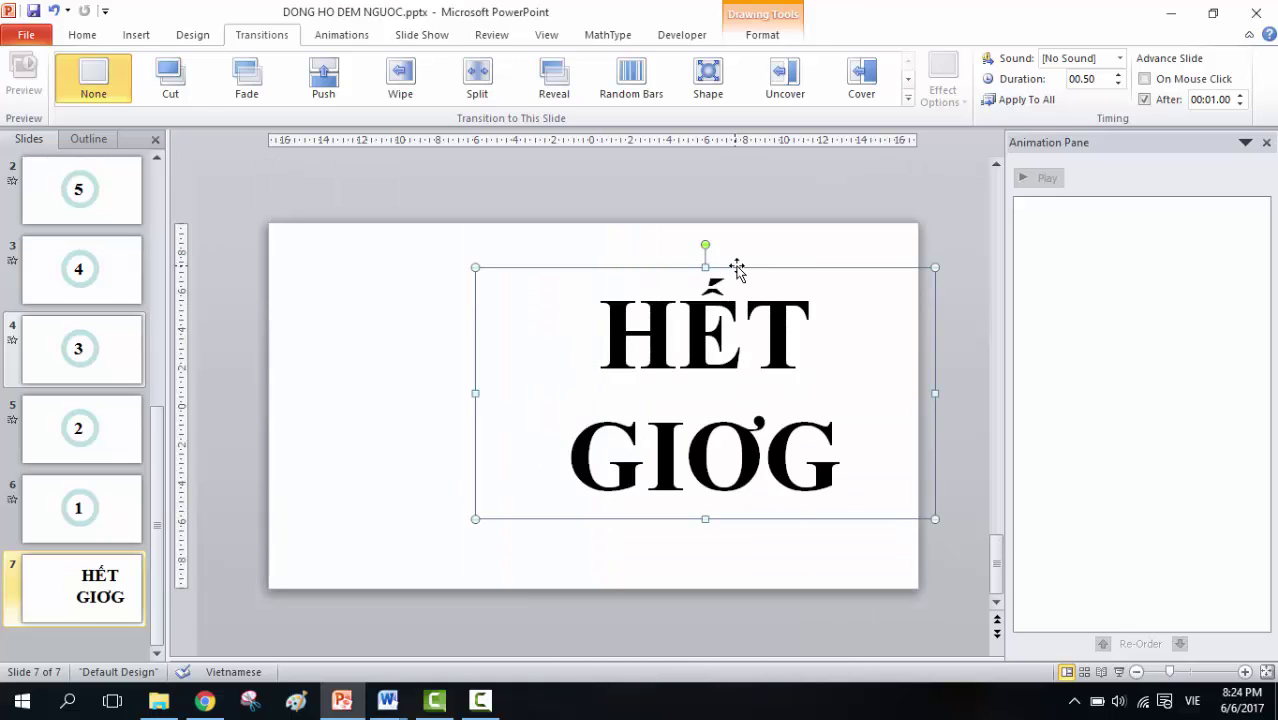
{"action": "left_click_drag", "start_coordinate": [737, 269], "coordinate": [607, 281]}
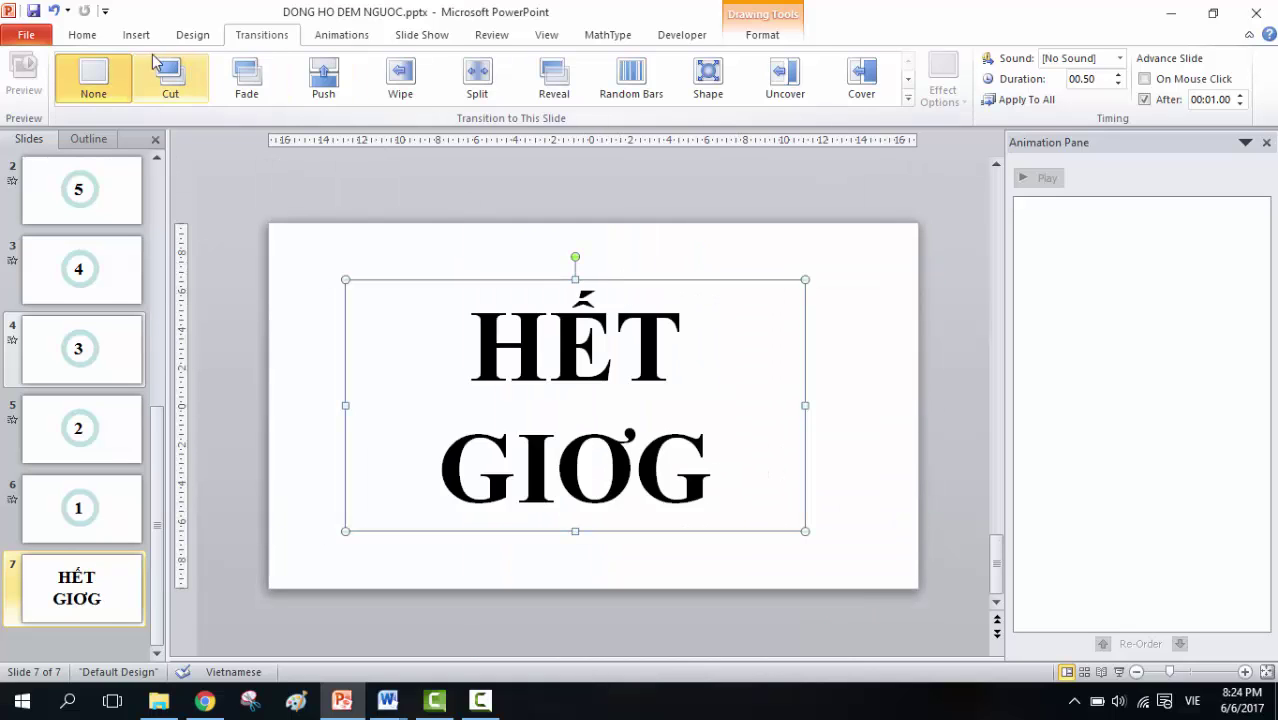
{"action": "left_click_drag", "start_coordinate": [648, 277], "coordinate": [674, 281]}
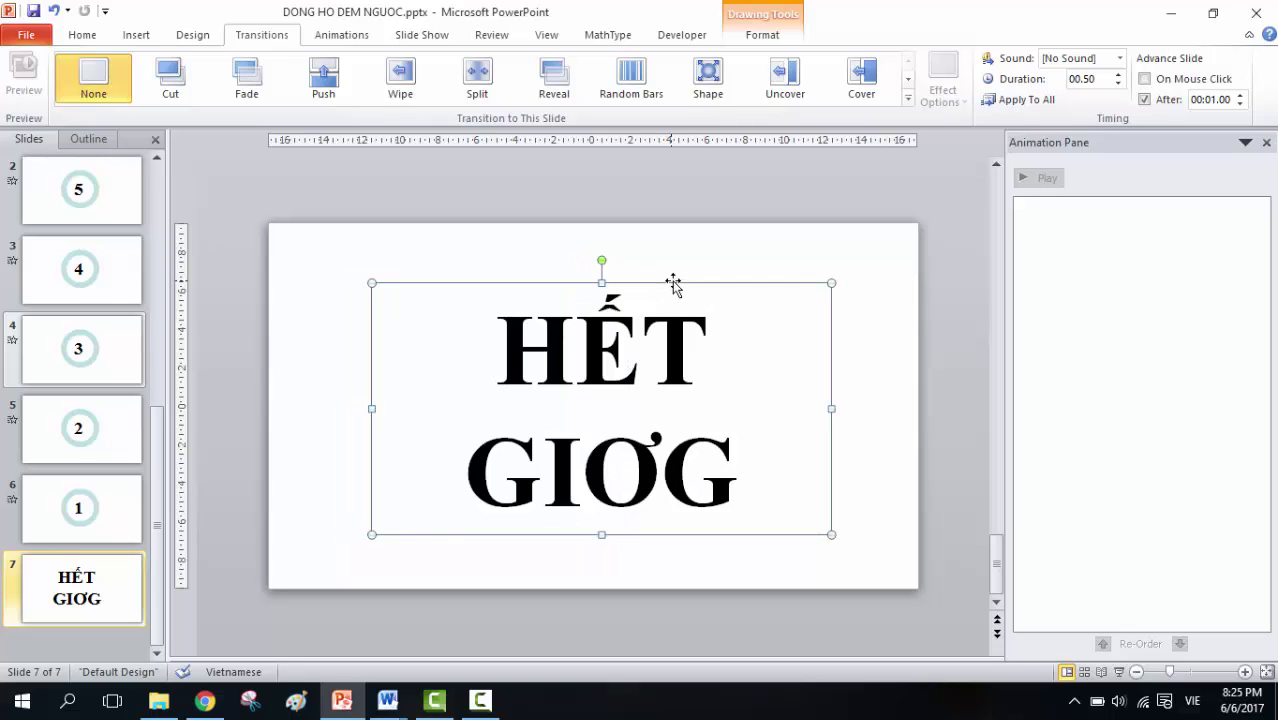
- Colour the slide 7 title text green
{"action": "left_click", "coordinate": [84, 36]}
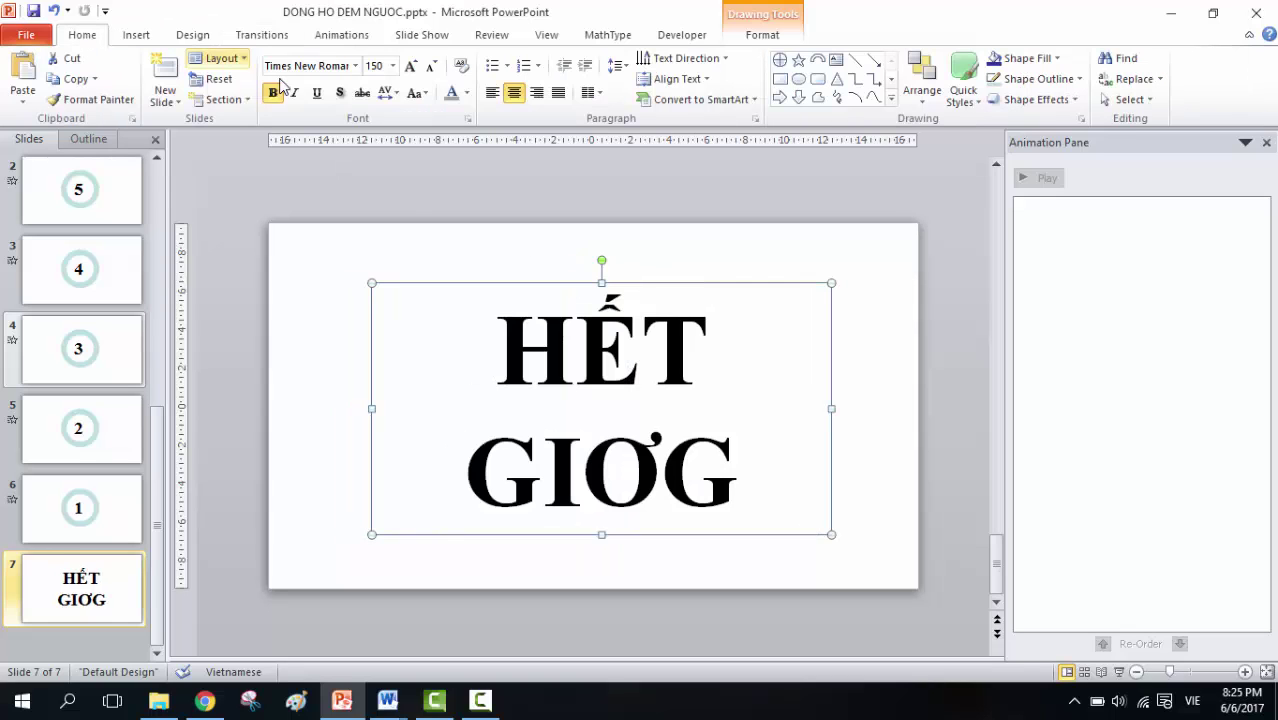
{"action": "left_click", "coordinate": [465, 93]}
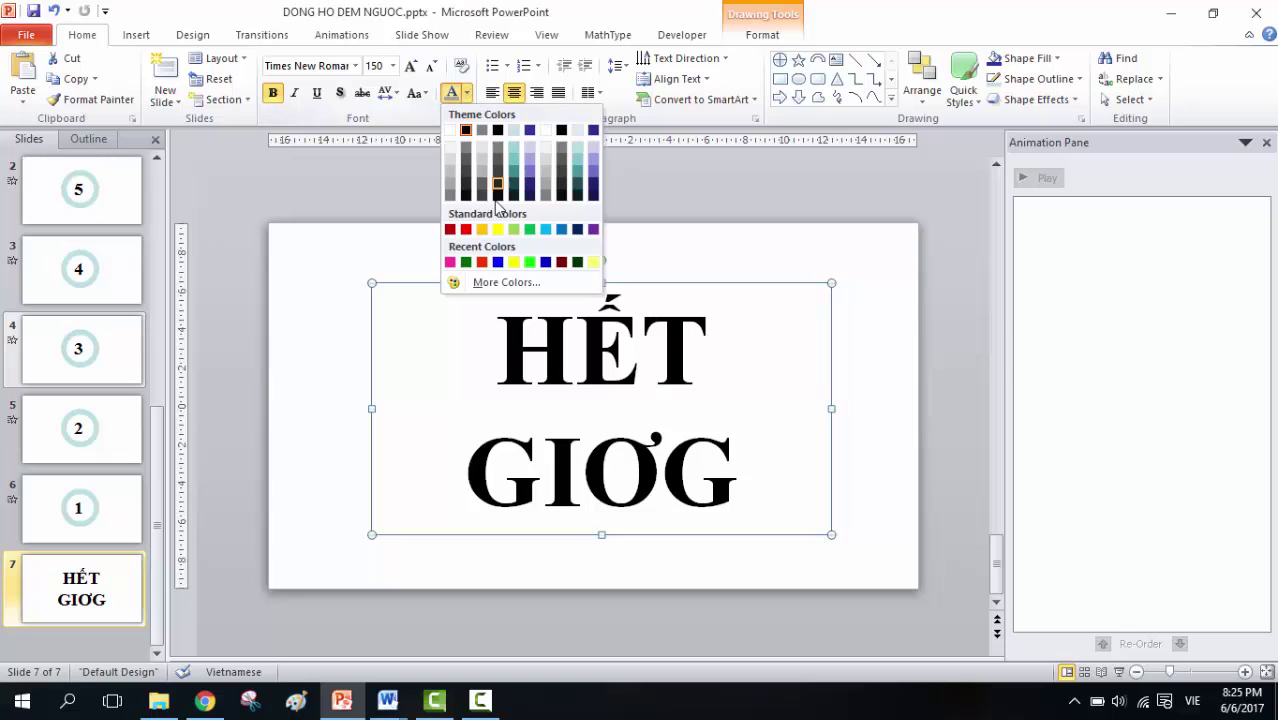
{"action": "left_click", "coordinate": [465, 263]}
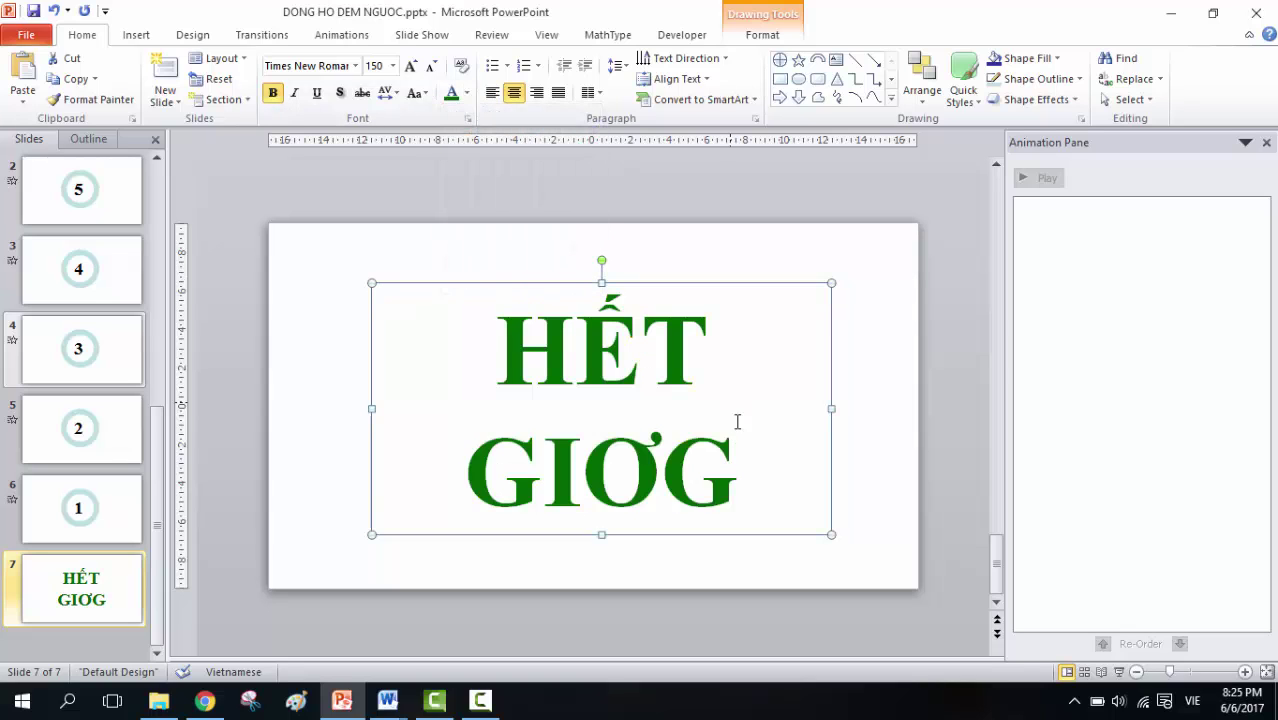
- Correct the text to 'HẾT GIỜ' and move the box lower on the slide
{"action": "left_click", "coordinate": [719, 462]}
{"action": "key", "text": "BackSpace"}
{"action": "key", "text": "BackSpace"}
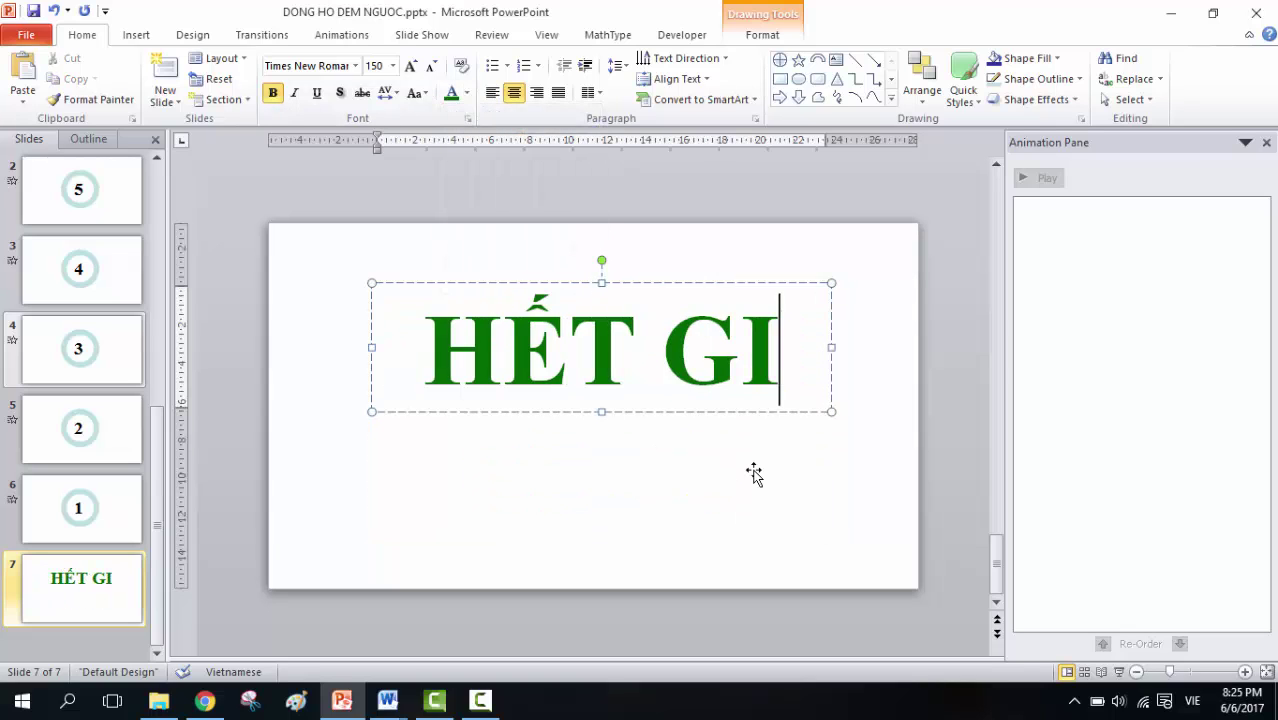
{"action": "type", "text": "owf"}
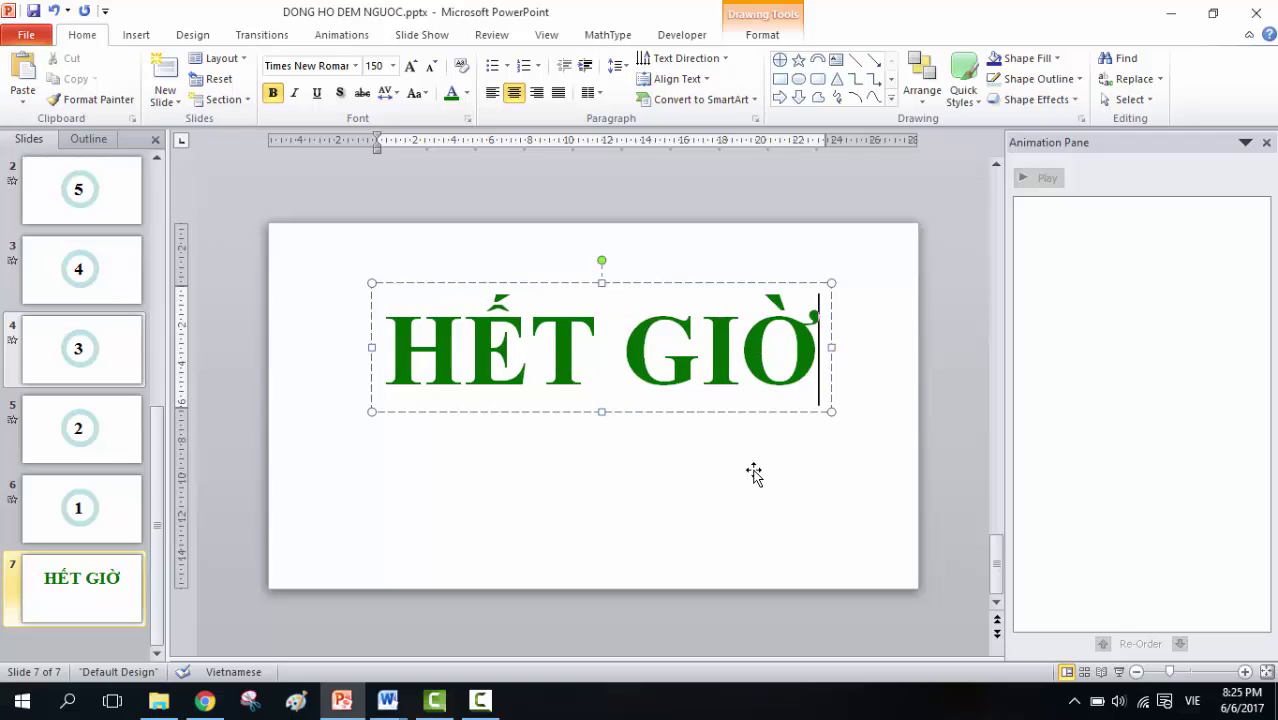
{"action": "left_click", "coordinate": [593, 496]}
{"action": "left_click", "coordinate": [628, 285]}
{"action": "left_click_drag", "start_coordinate": [628, 298], "coordinate": [625, 322]}
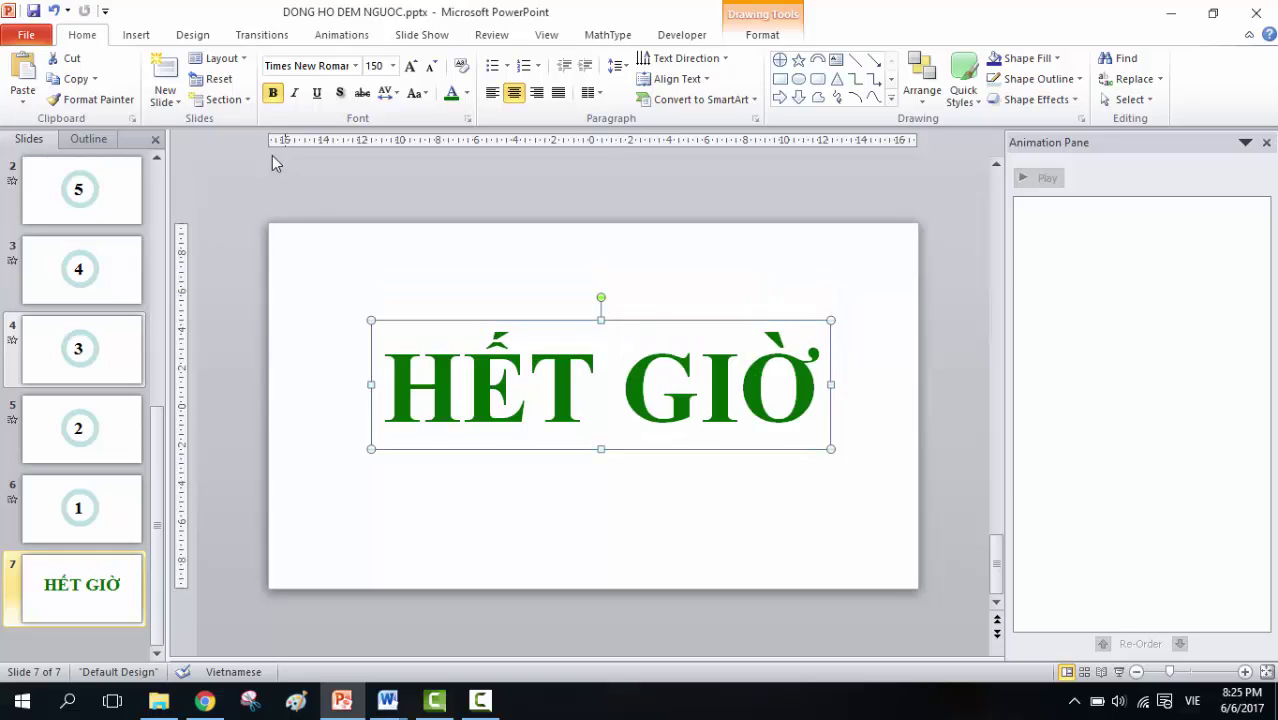
- Turn off Advance Slide After on HẾT GIỜ slide 7, then go back to title slide 1
{"action": "left_click", "coordinate": [258, 36]}
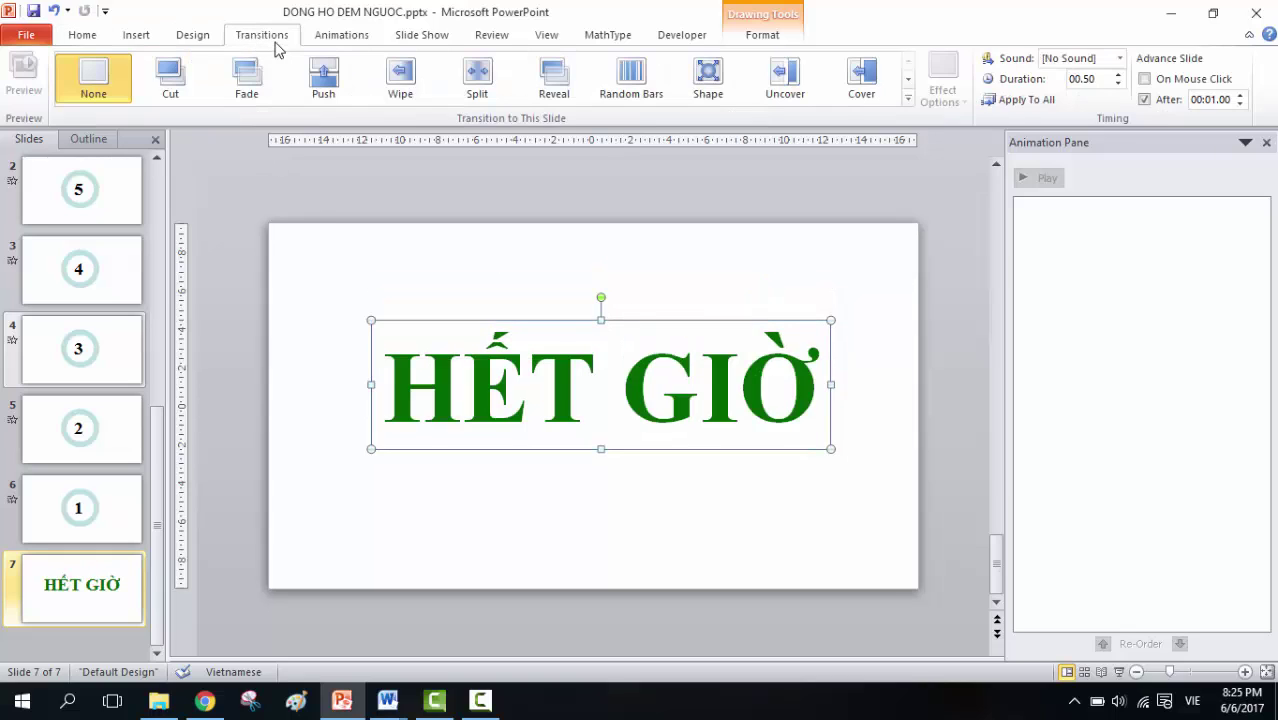
{"action": "left_click", "coordinate": [1146, 100]}
{"action": "left_click", "coordinate": [91, 191]}
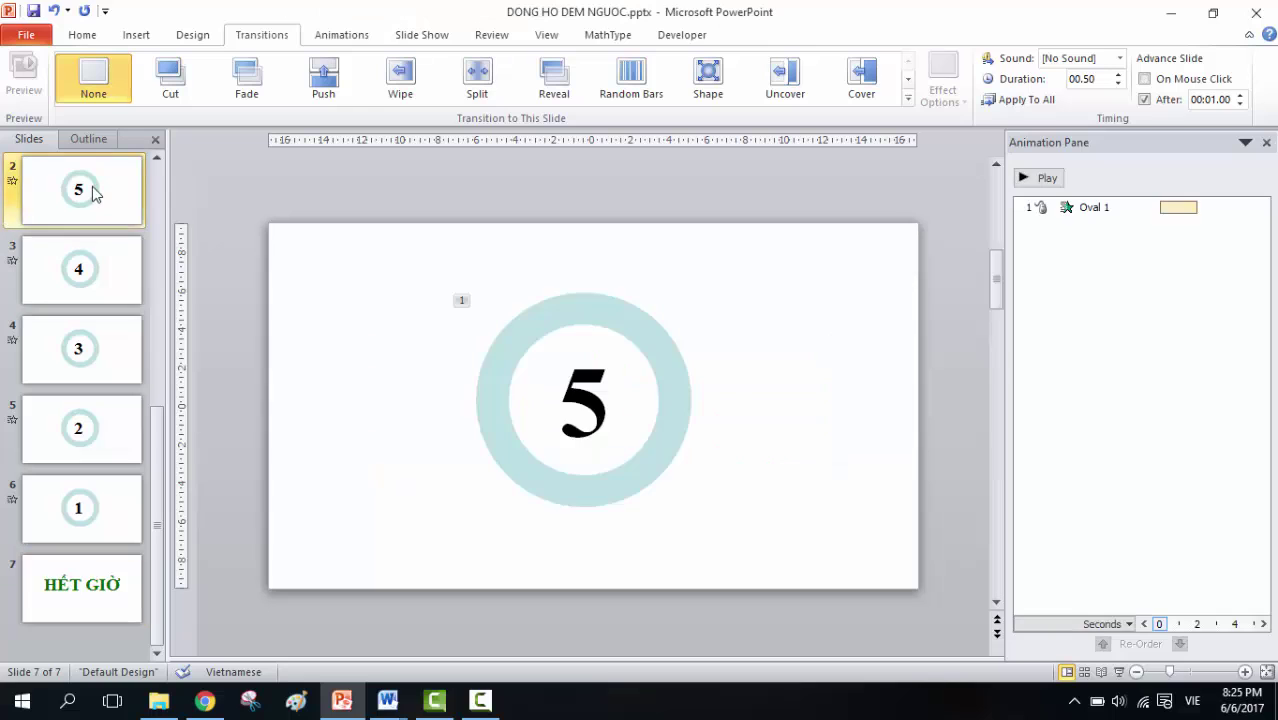
{"action": "scroll", "coordinate": [91, 191], "scroll_direction": "up", "scroll_amount": 2}
{"action": "left_click", "coordinate": [95, 193]}
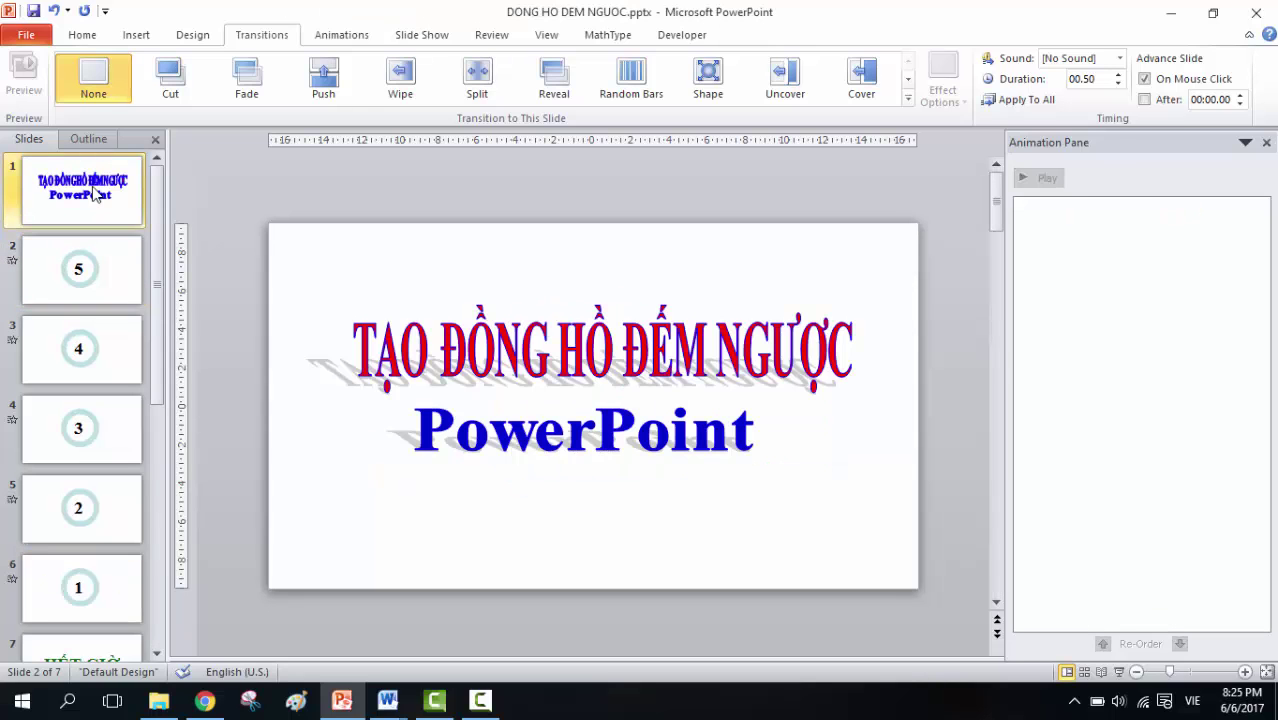
- Present from slide 1, let the 5-to-1 countdown reach HẾT GIỜ, then exit the show
{"action": "left_click", "coordinate": [1119, 672]}
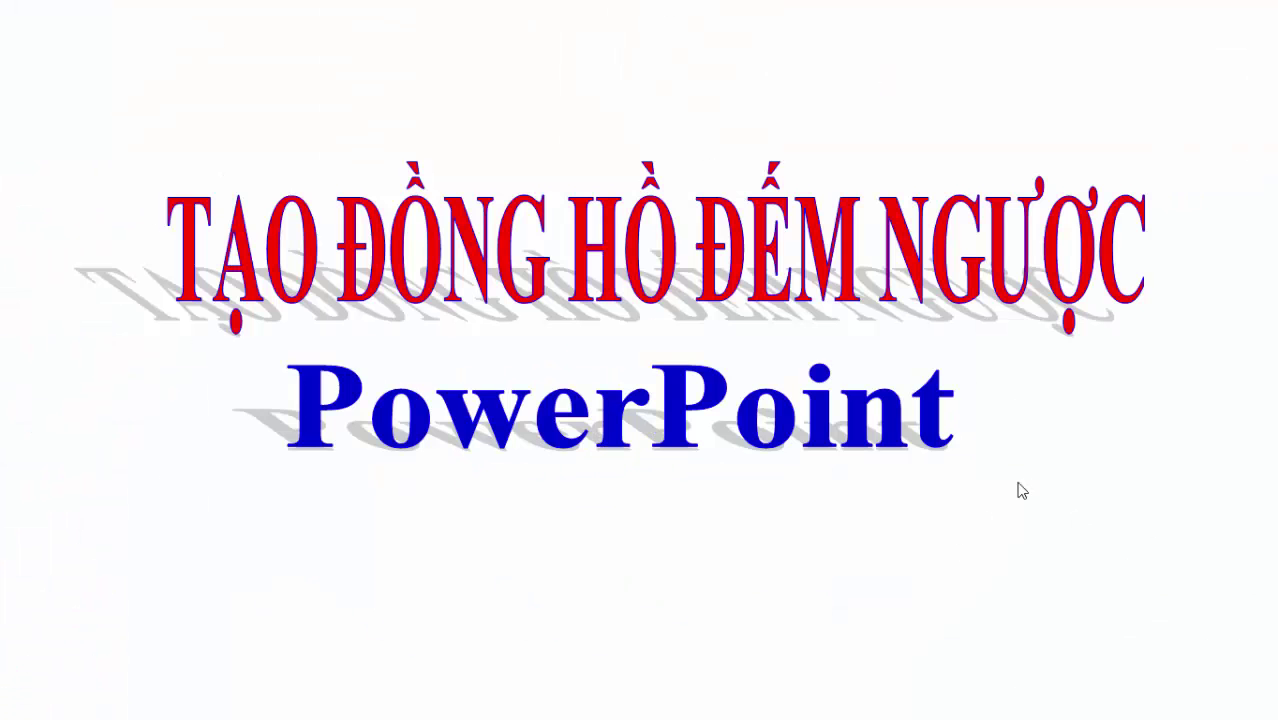
{"action": "left_click", "coordinate": [1015, 484]}
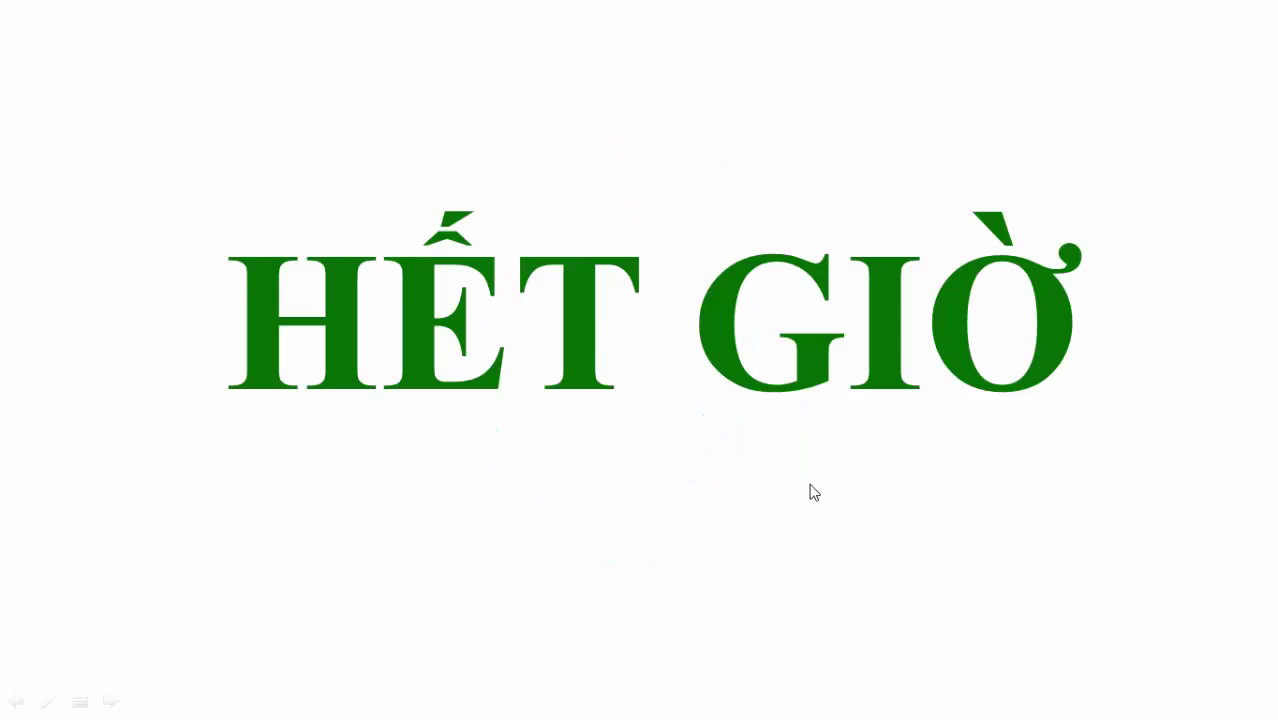
{"action": "key", "text": "Escape"}
- Copy the title slide and paste the copy after slide 6
{"action": "scroll", "coordinate": [114, 293], "scroll_direction": "up", "scroll_amount": 2}
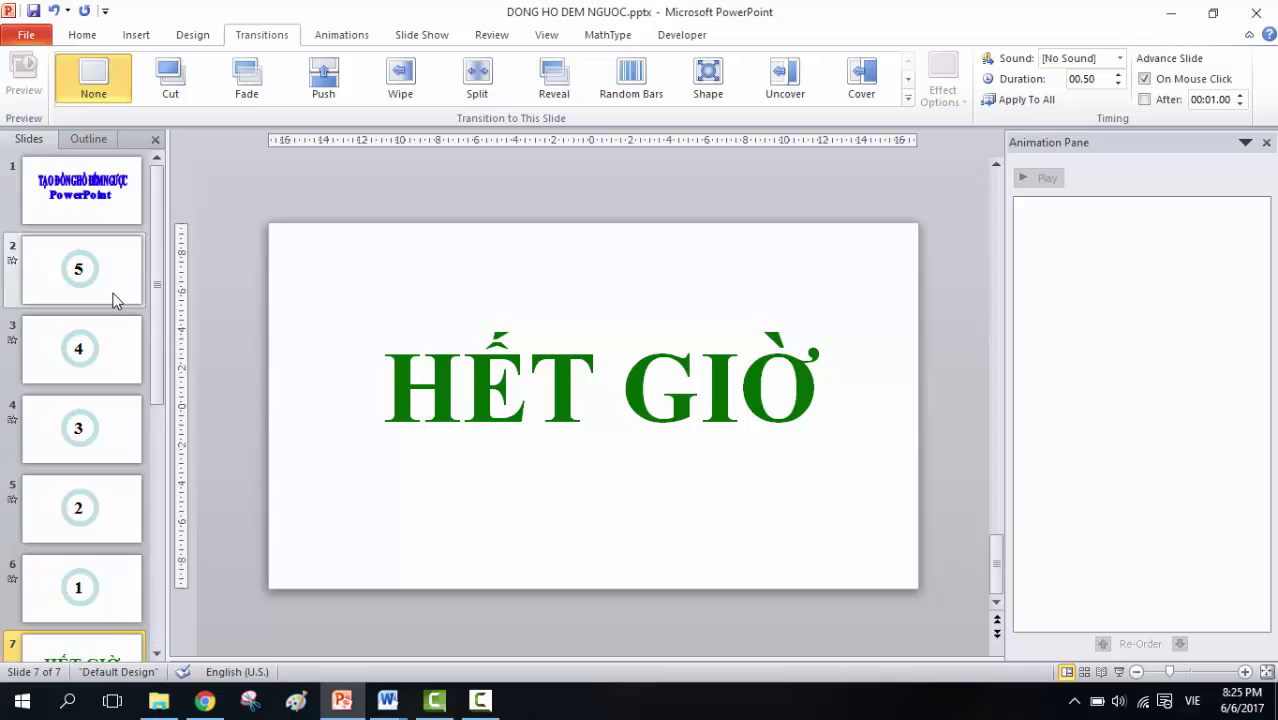
{"action": "left_click", "coordinate": [85, 215]}
{"action": "right_click", "coordinate": [85, 218]}
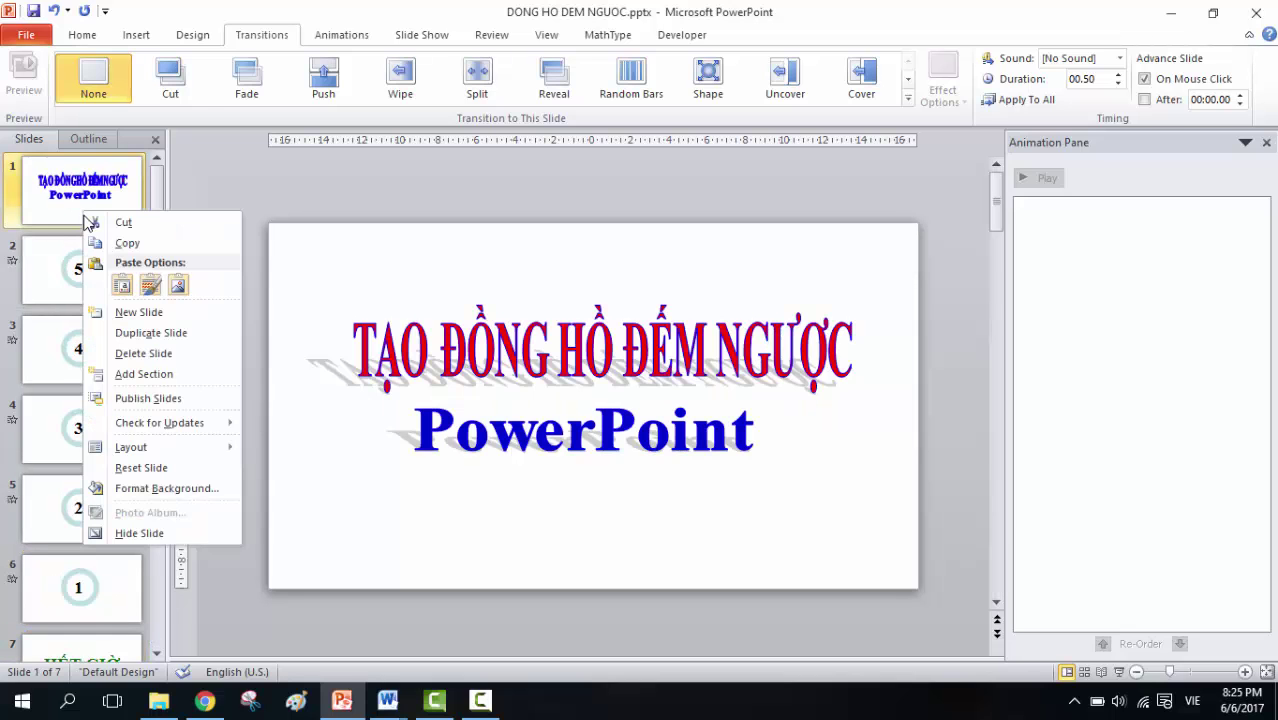
{"action": "left_click", "coordinate": [120, 240]}
{"action": "scroll", "coordinate": [128, 276], "scroll_direction": "down", "scroll_amount": 2}
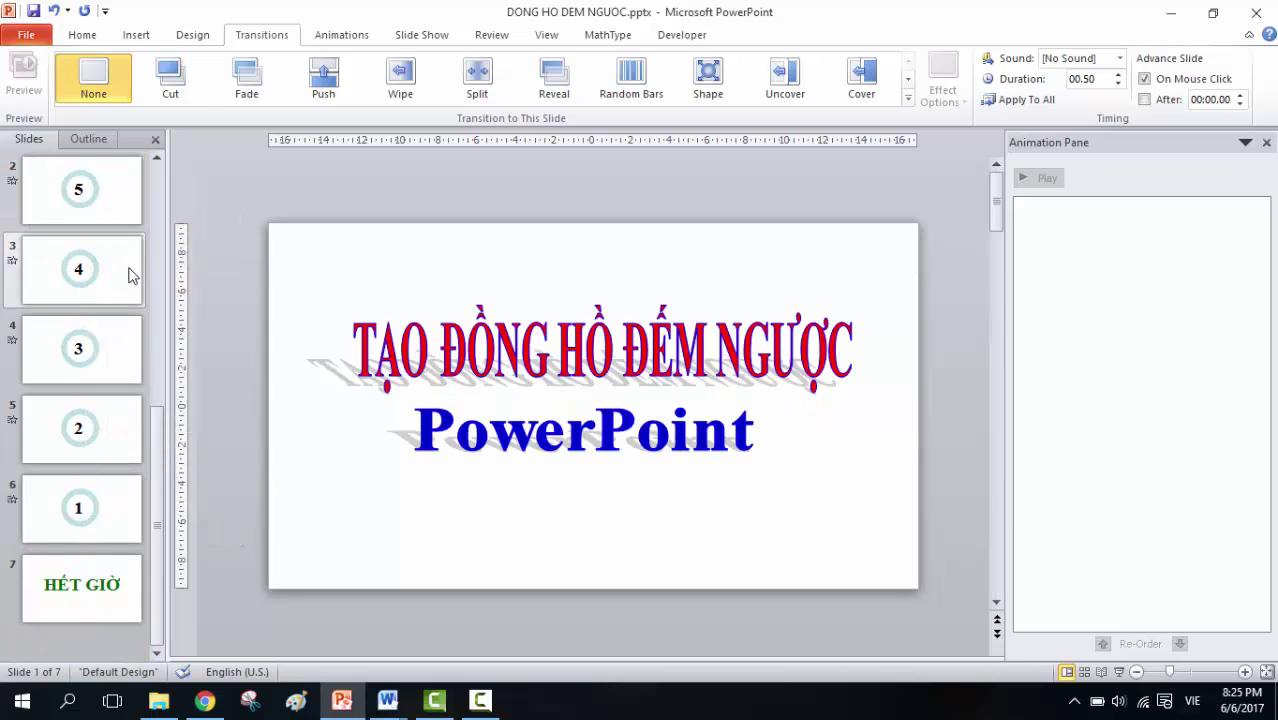
{"action": "left_click", "coordinate": [105, 526]}
{"action": "right_click", "coordinate": [100, 522]}
{"action": "left_click", "coordinate": [143, 260]}
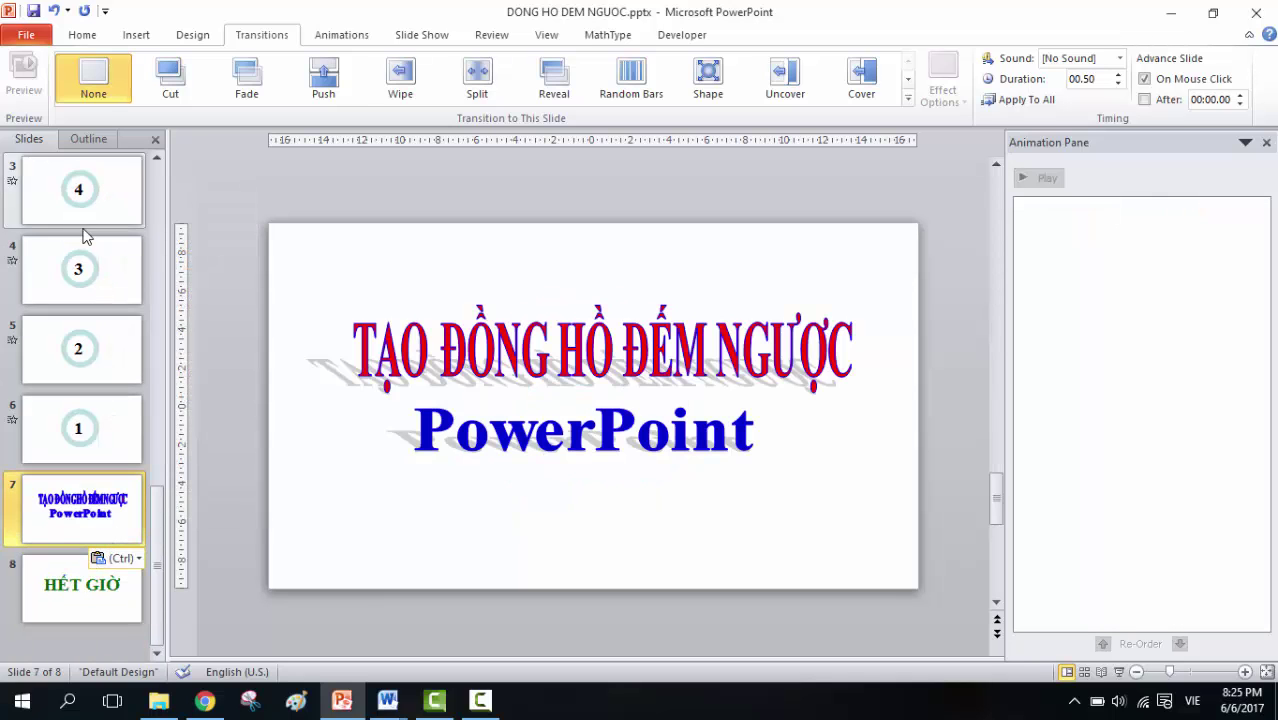
- Select and copy the five countdown slides 2 through 6
{"action": "scroll", "coordinate": [88, 245], "scroll_direction": "up", "scroll_amount": 3}
{"action": "left_click", "coordinate": [89, 253]}
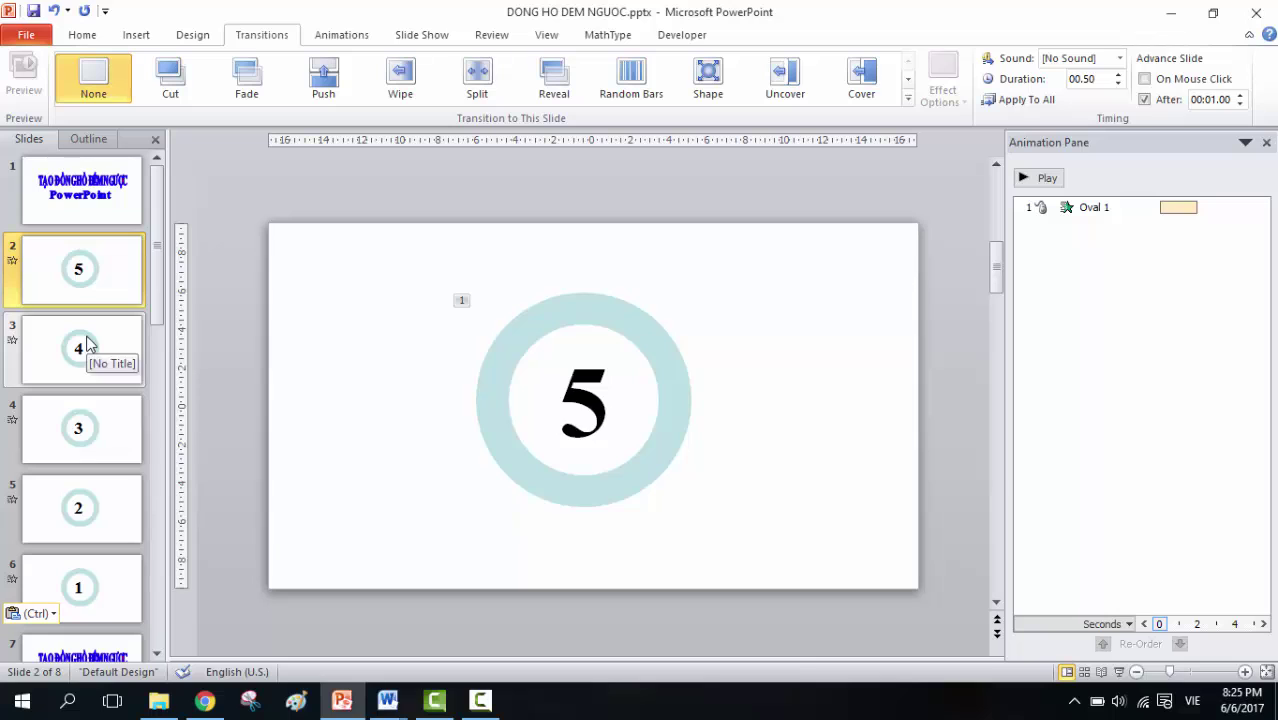
{"action": "scroll", "coordinate": [86, 346], "scroll_direction": "down", "scroll_amount": 1}
{"action": "left_click", "coordinate": [95, 510], "text": "shift"}
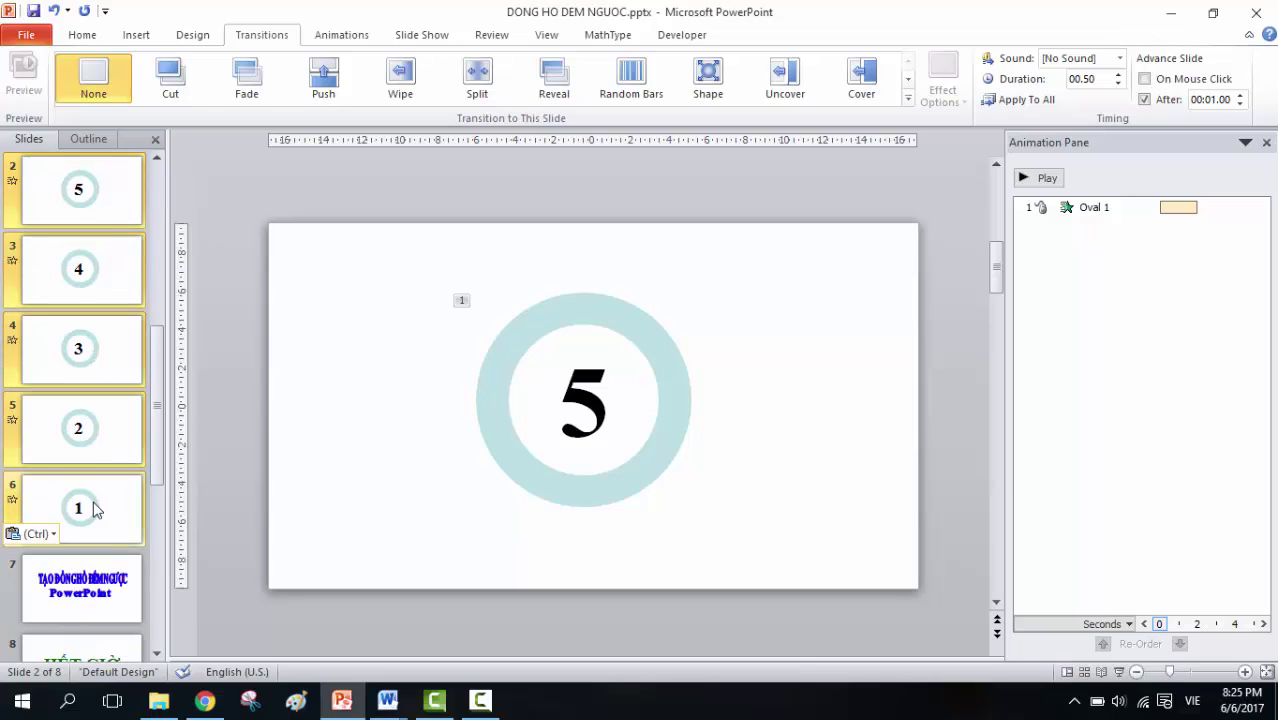
{"action": "scroll", "coordinate": [93, 433], "scroll_direction": "up", "scroll_amount": 1}
{"action": "right_click", "coordinate": [68, 252]}
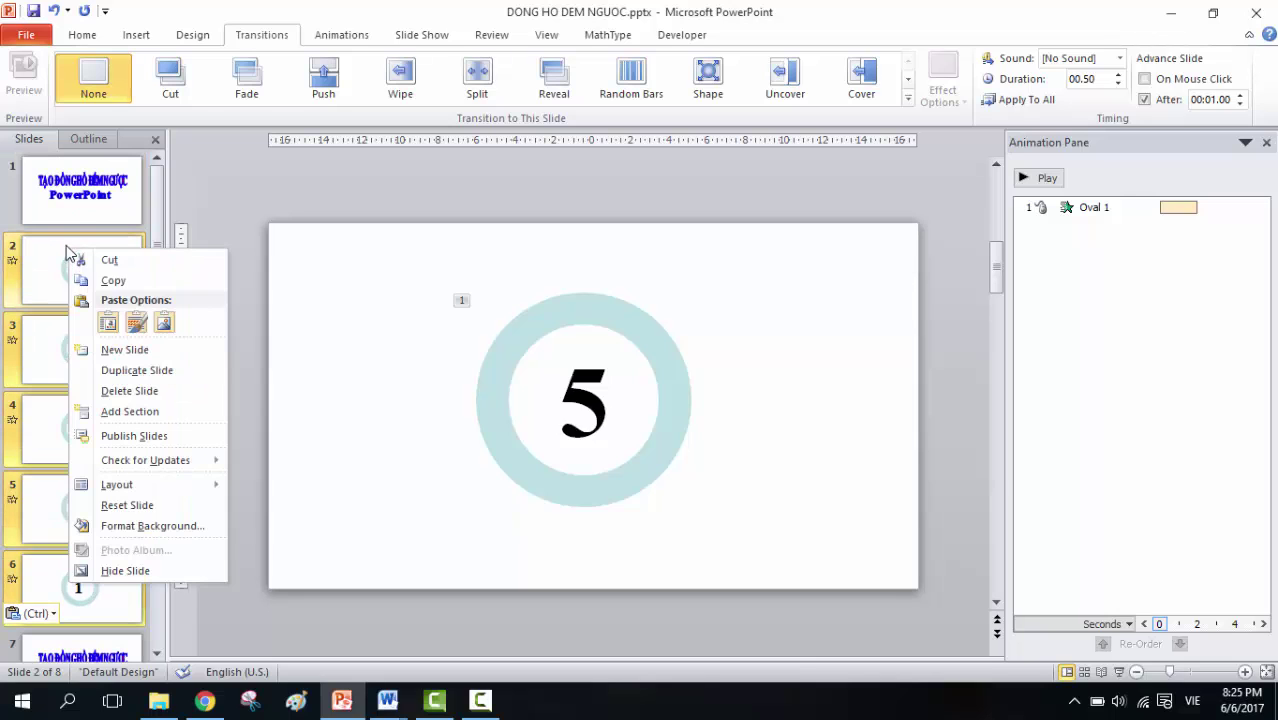
{"action": "left_click", "coordinate": [112, 281]}
- Move HẾT GIỜ ahead of the title copy and paste the countdown slides after slide 8
{"action": "scroll", "coordinate": [111, 294], "scroll_direction": "down", "scroll_amount": 2}
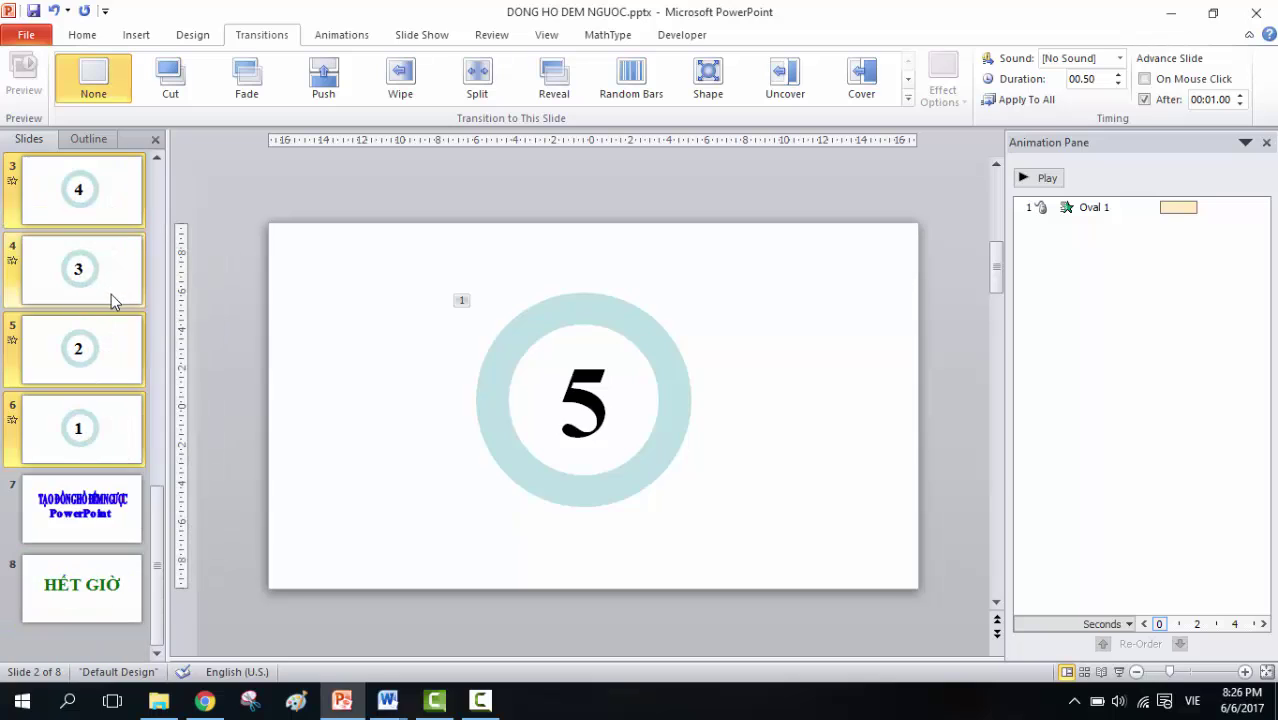
{"action": "left_click", "coordinate": [80, 575]}
{"action": "left_click_drag", "start_coordinate": [80, 575], "coordinate": [83, 490]}
{"action": "left_click", "coordinate": [83, 575]}
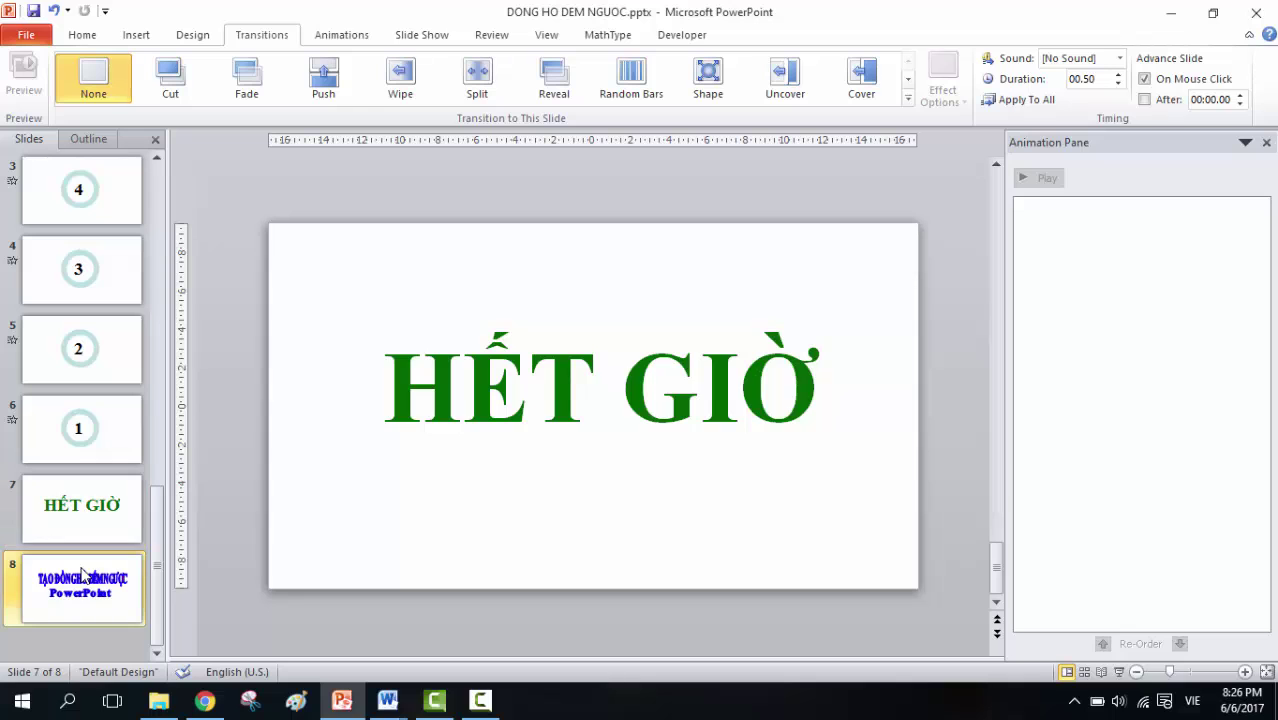
{"action": "right_click", "coordinate": [83, 573]}
{"action": "left_click", "coordinate": [92, 303]}
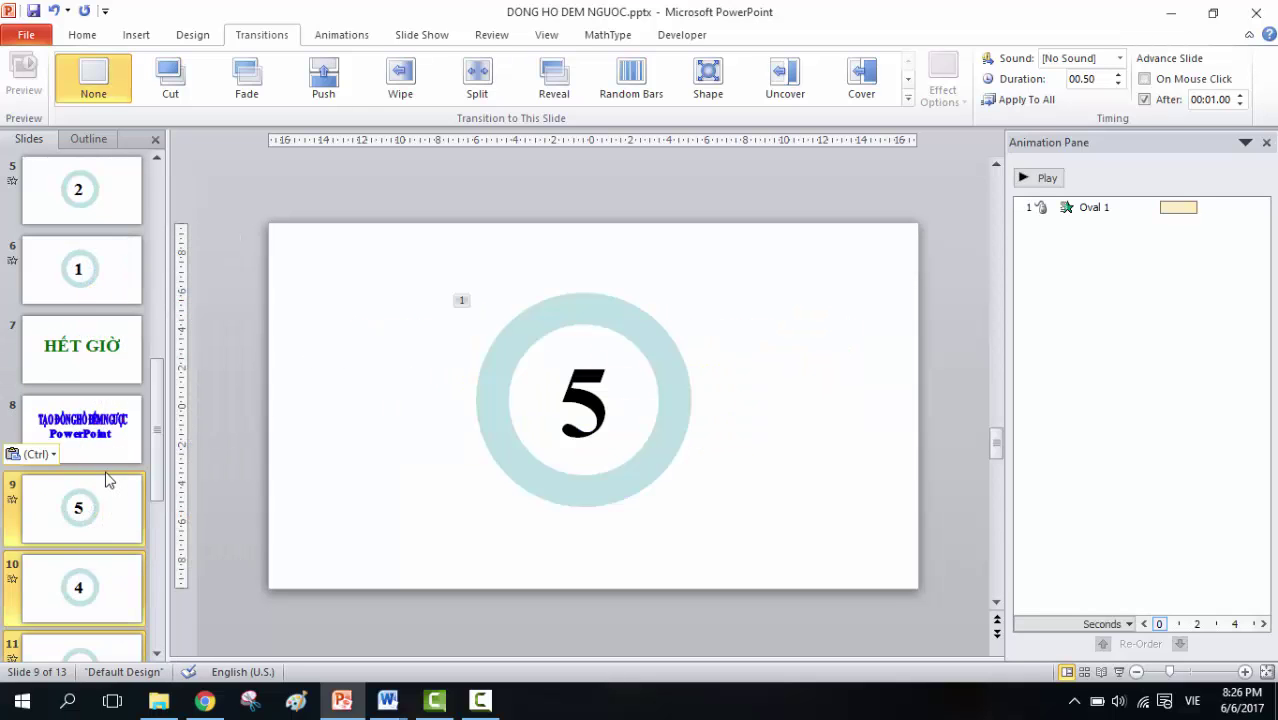
{"action": "left_click", "coordinate": [108, 350]}
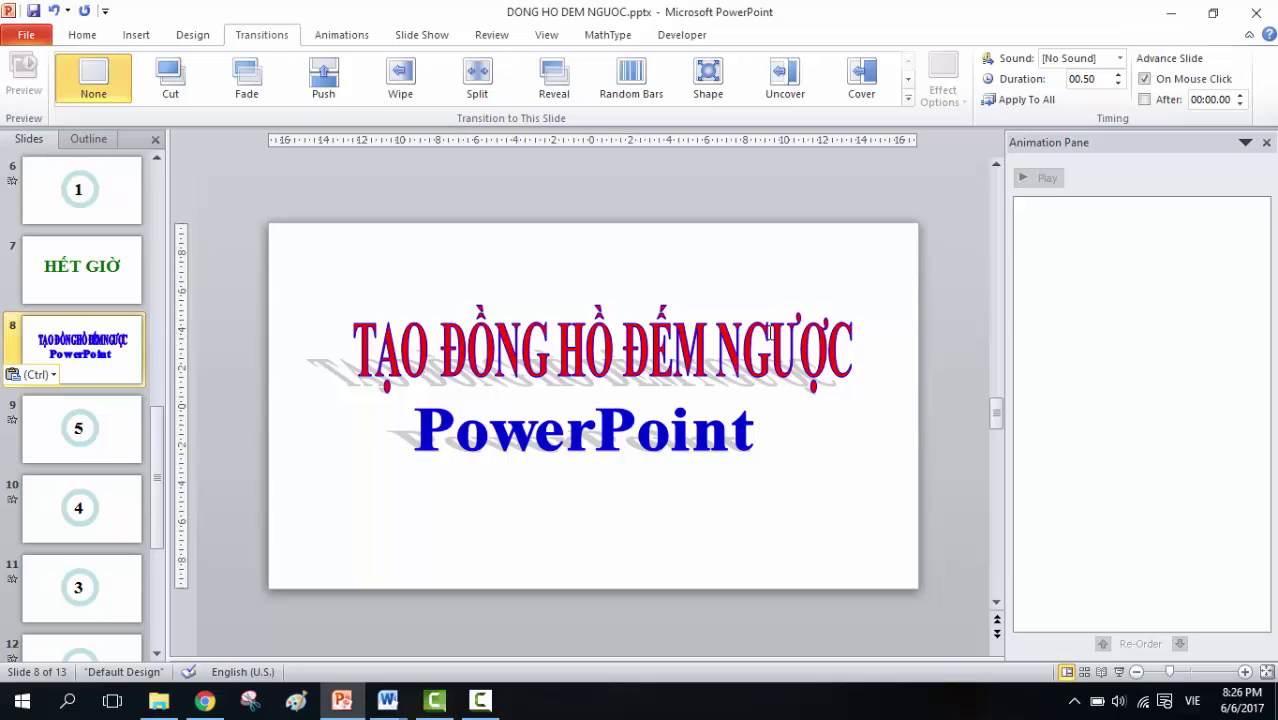
- Change NGƯỢC to TỚI in the copied title slide's heading
{"action": "left_click_drag", "start_coordinate": [716, 345], "coordinate": [848, 342]}
{"action": "type", "text": "TỚI"}
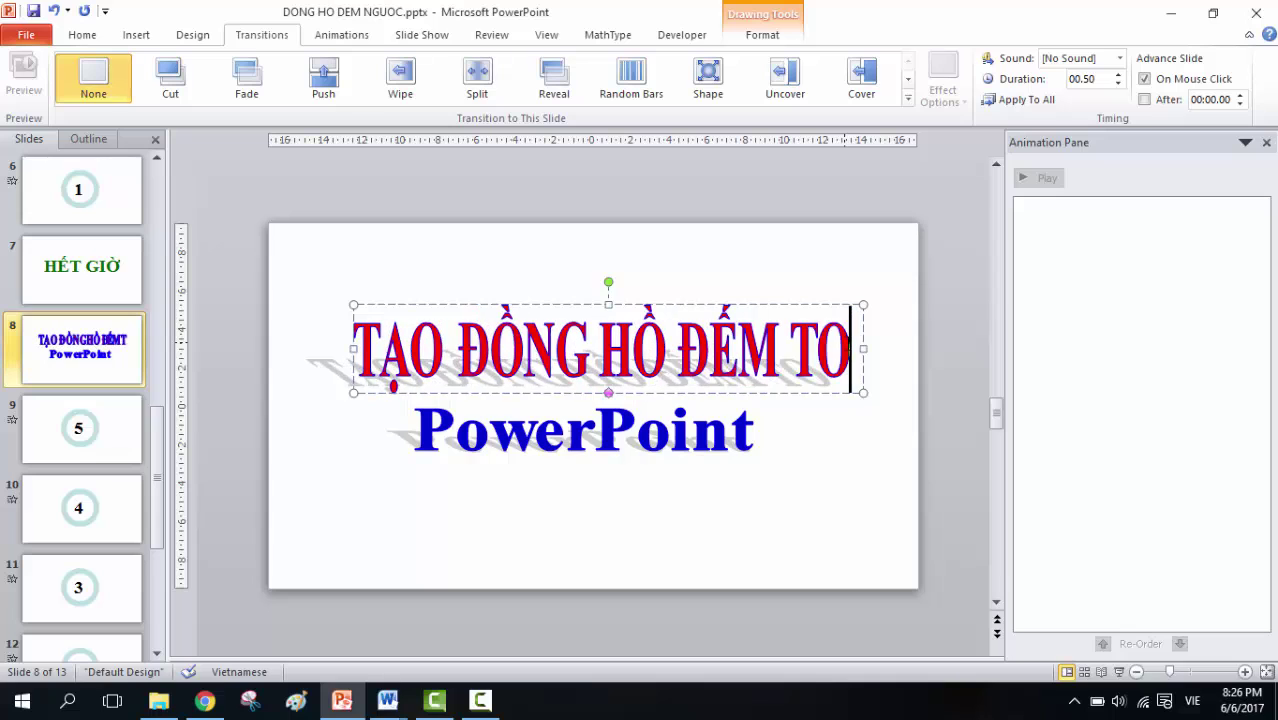
{"action": "left_click", "coordinate": [667, 494]}
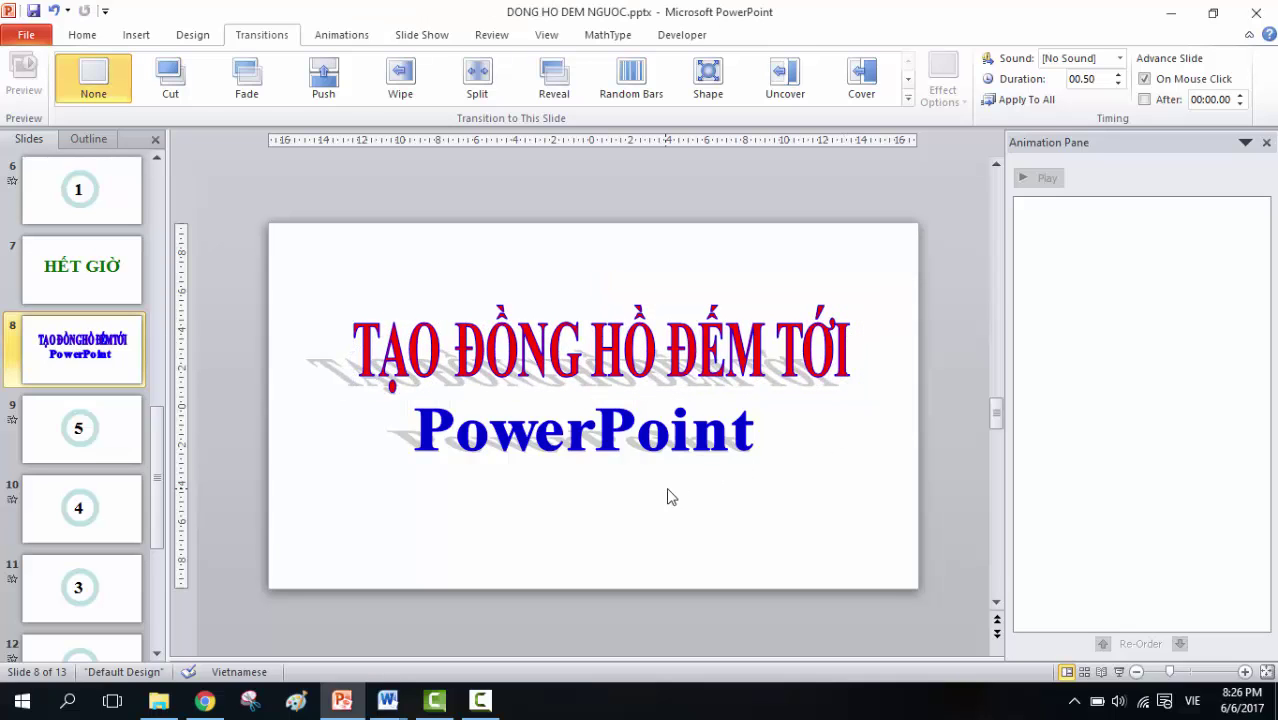
- Renumber the rings on slides 9 and 10 to 0 and 1
{"action": "left_click", "coordinate": [100, 442]}
{"action": "left_click", "coordinate": [580, 390]}
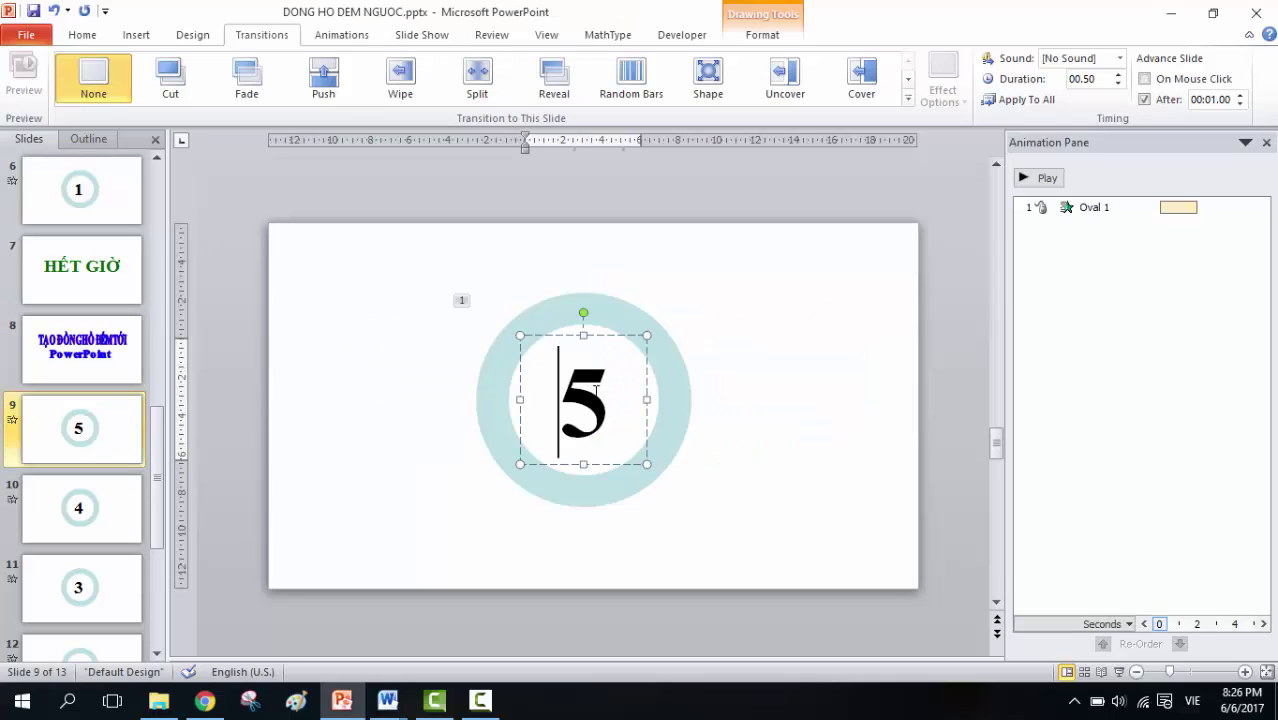
{"action": "key", "text": "Delete"}
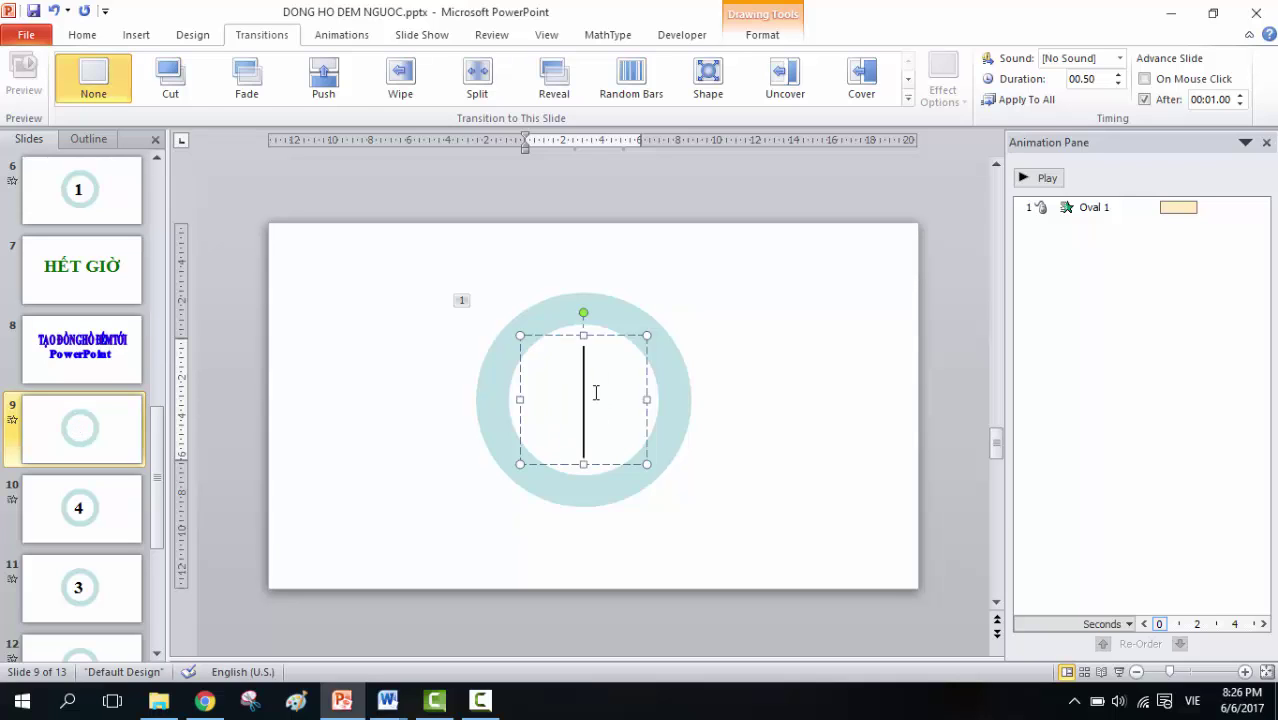
{"action": "type", "text": "0"}
{"action": "left_click", "coordinate": [78, 515]}
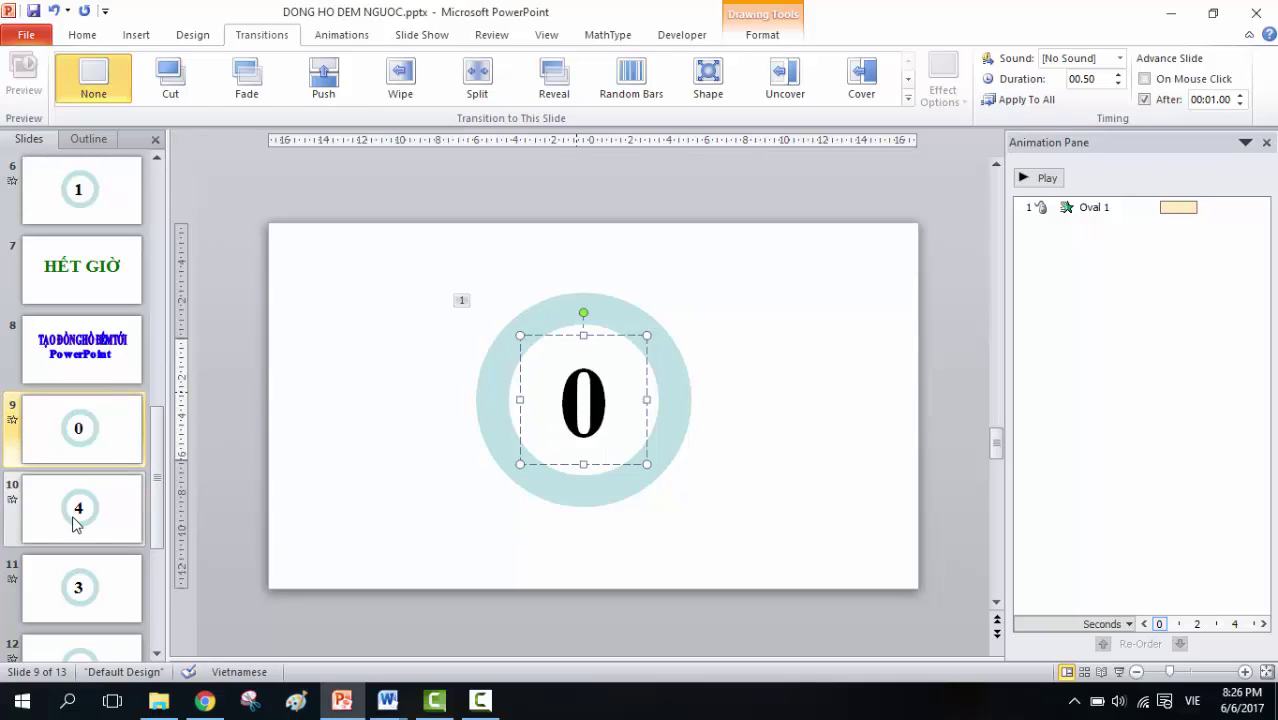
{"action": "left_click", "coordinate": [599, 404]}
{"action": "key", "text": "BackSpace"}
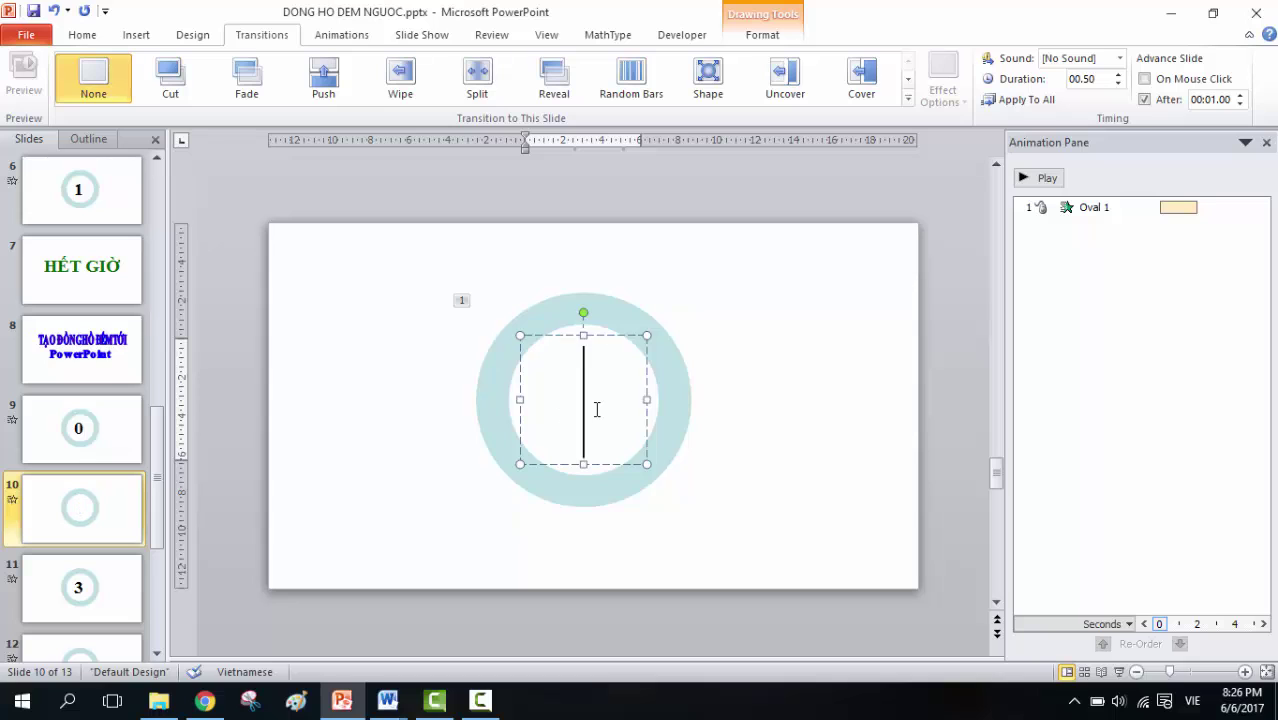
{"action": "type", "text": "1"}
- Renumber the rings on slides 11 and 12 to 2 and 3
{"action": "left_click", "coordinate": [67, 590]}
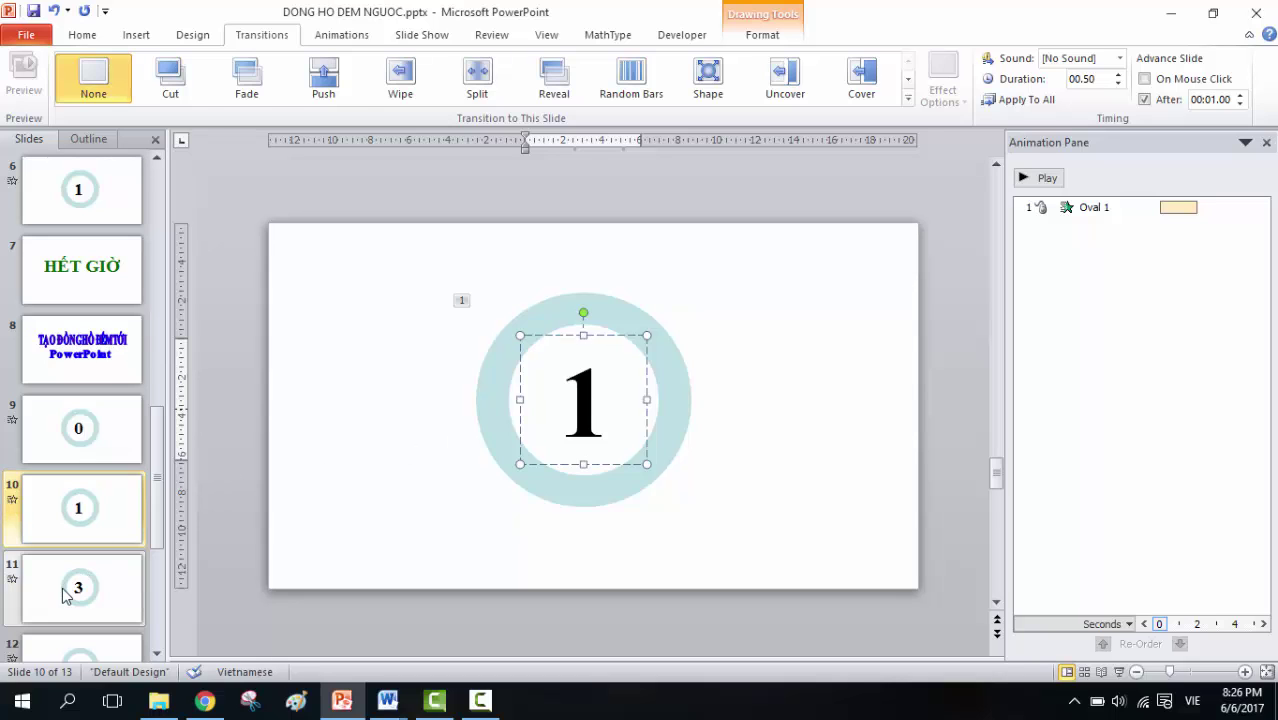
{"action": "left_click", "coordinate": [601, 403]}
{"action": "key", "text": "BackSpace"}
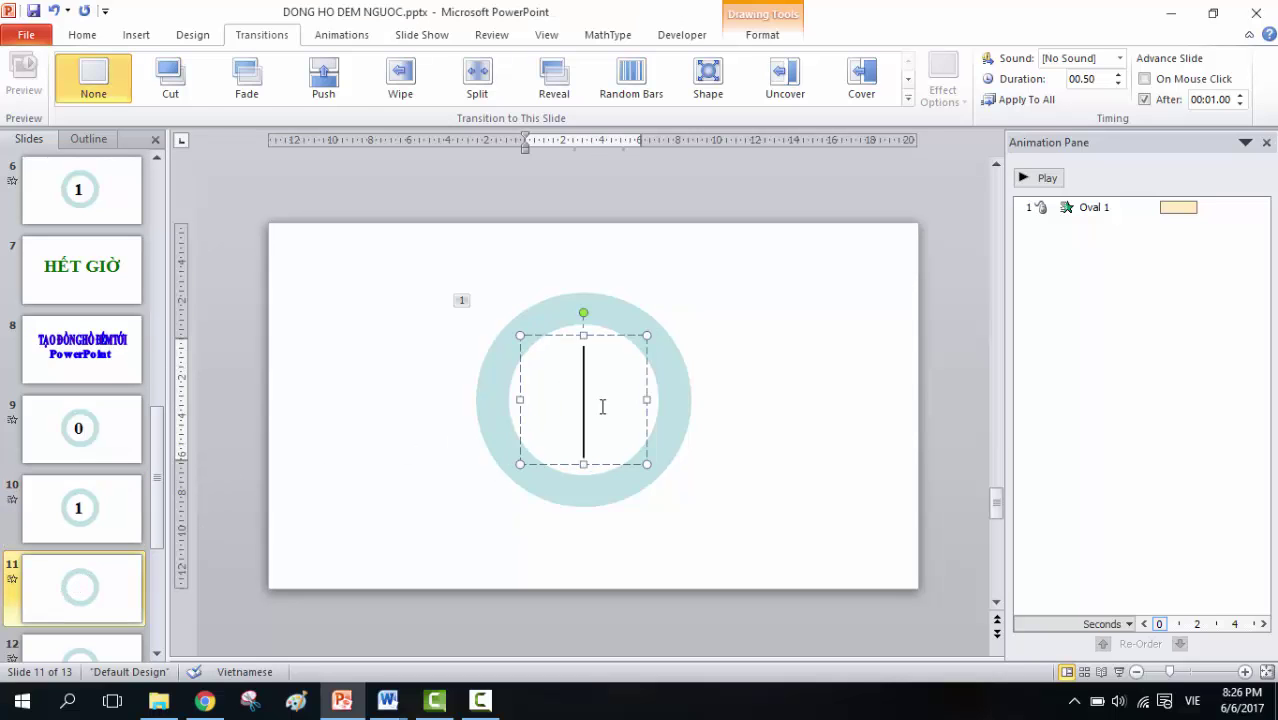
{"action": "type", "text": "2"}
{"action": "left_click", "coordinate": [100, 608]}
{"action": "scroll", "coordinate": [100, 608], "scroll_direction": "down", "scroll_amount": 2}
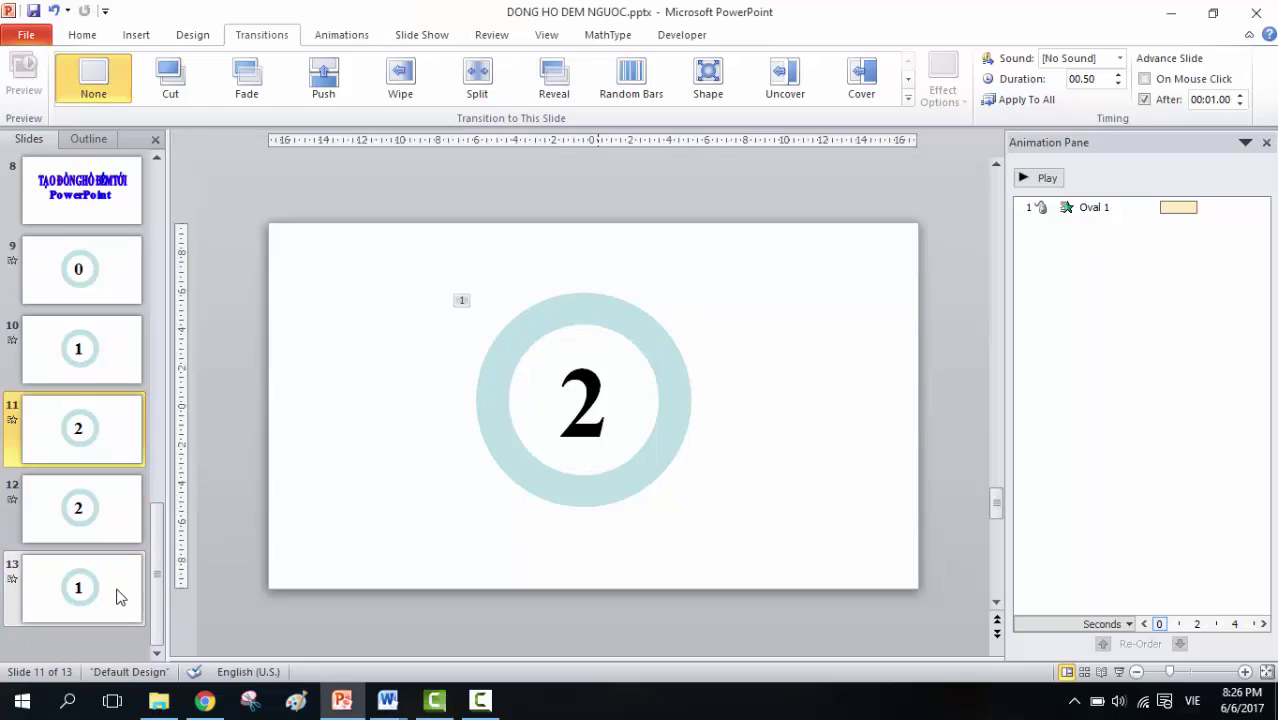
{"action": "left_click", "coordinate": [85, 510]}
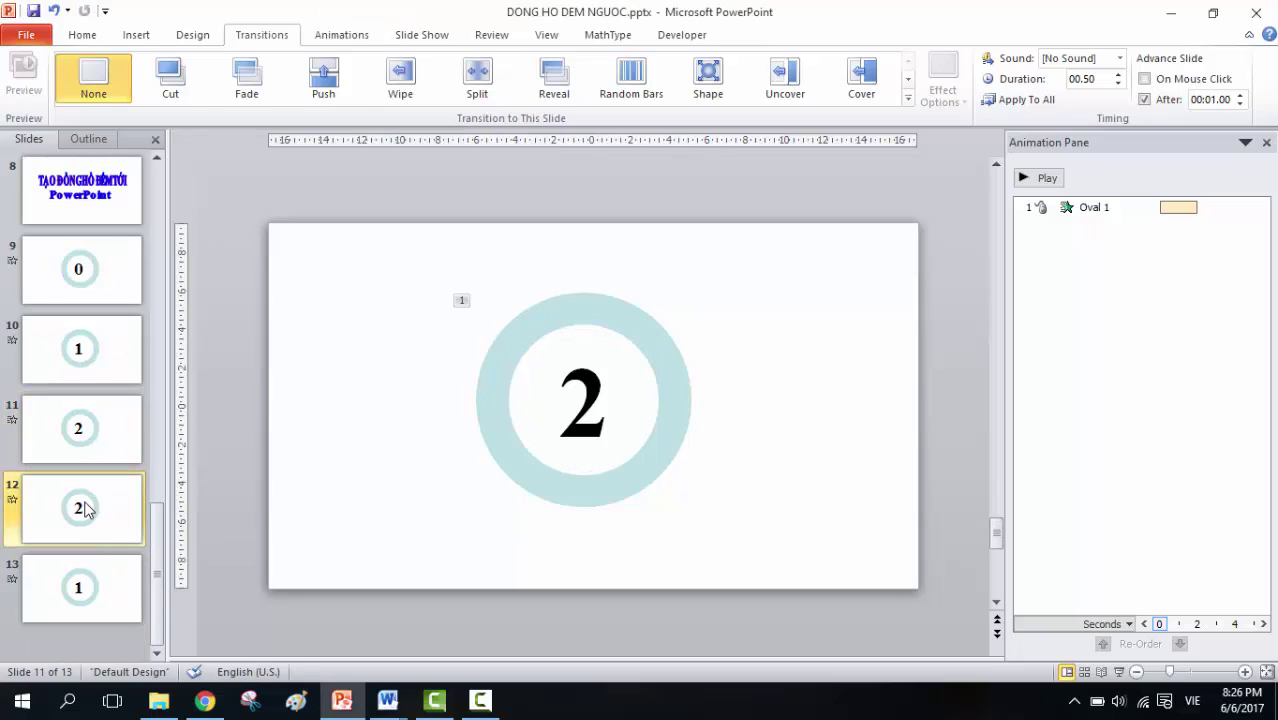
{"action": "left_click", "coordinate": [610, 418]}
{"action": "key", "text": "BackSpace"}
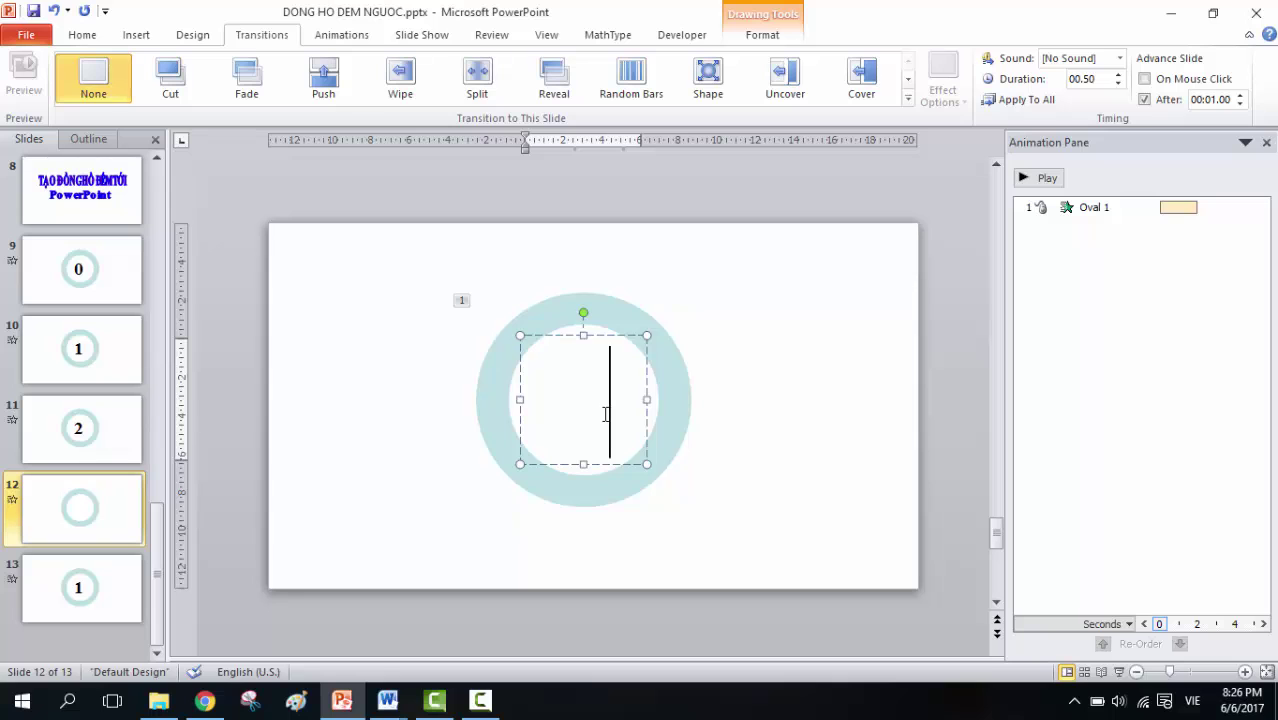
{"action": "type", "text": "3"}
- Change the ring numbers on slides 9 and 10 to 1 and 2
{"action": "left_click", "coordinate": [100, 585]}
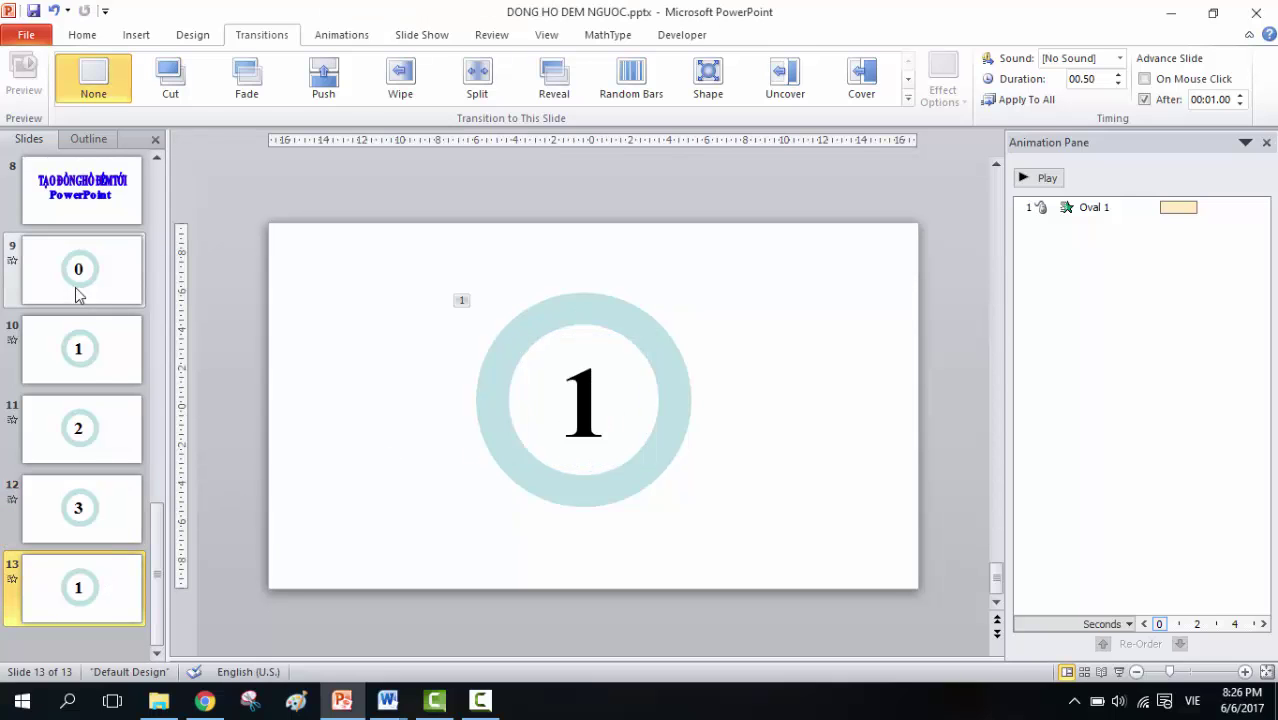
{"action": "left_click", "coordinate": [85, 274]}
{"action": "left_click", "coordinate": [606, 404]}
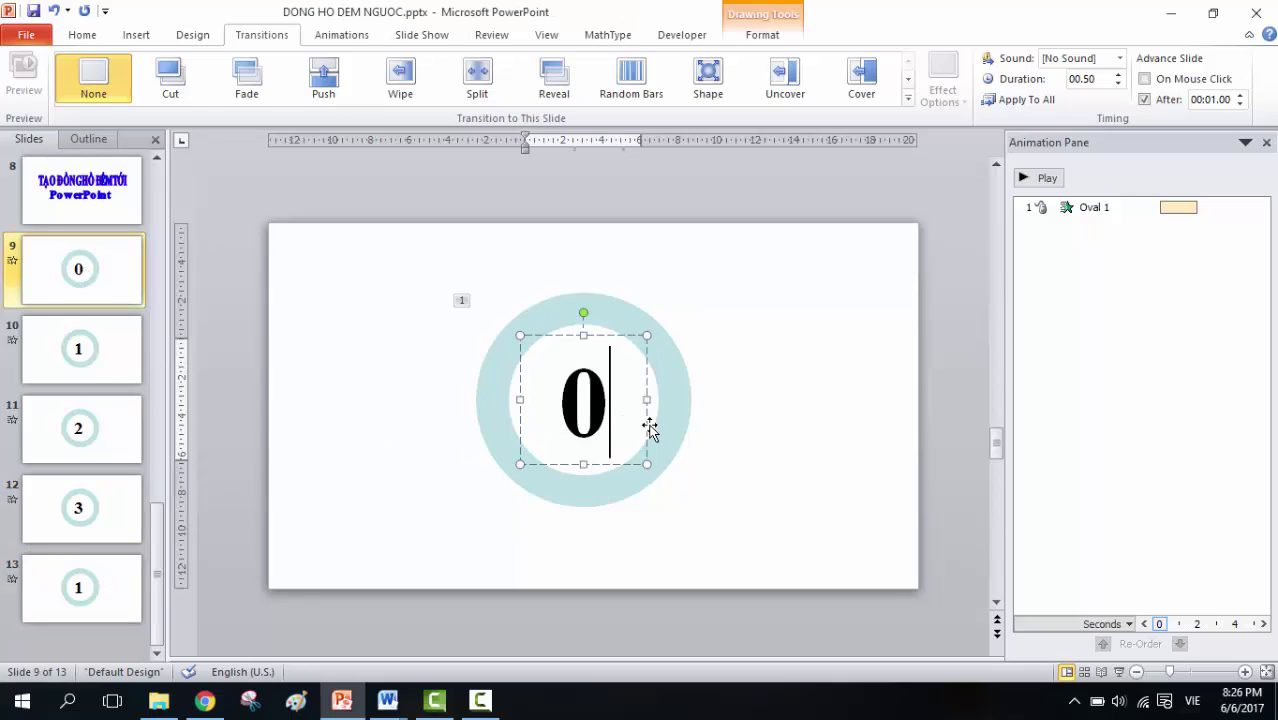
{"action": "key", "text": "BackSpace"}
{"action": "type", "text": "1"}
{"action": "left_click", "coordinate": [103, 355]}
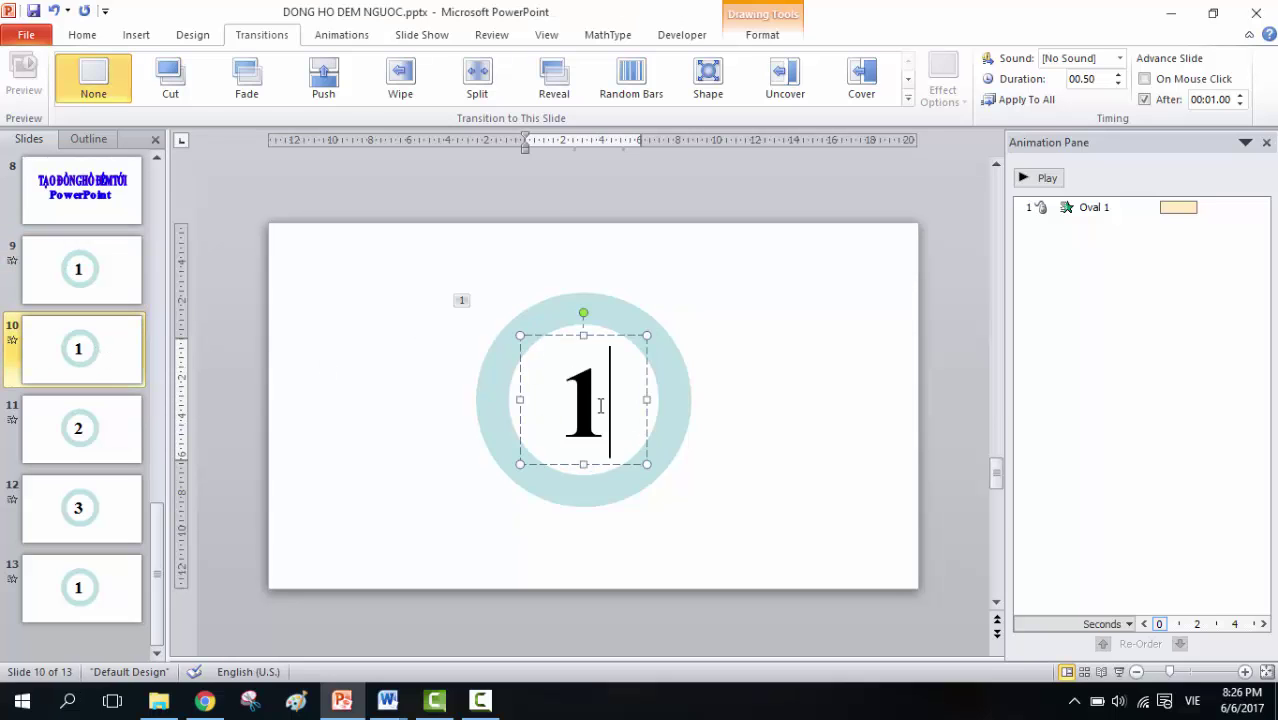
{"action": "left_click", "coordinate": [600, 405]}
{"action": "key", "text": "BackSpace"}
{"action": "type", "text": "2"}
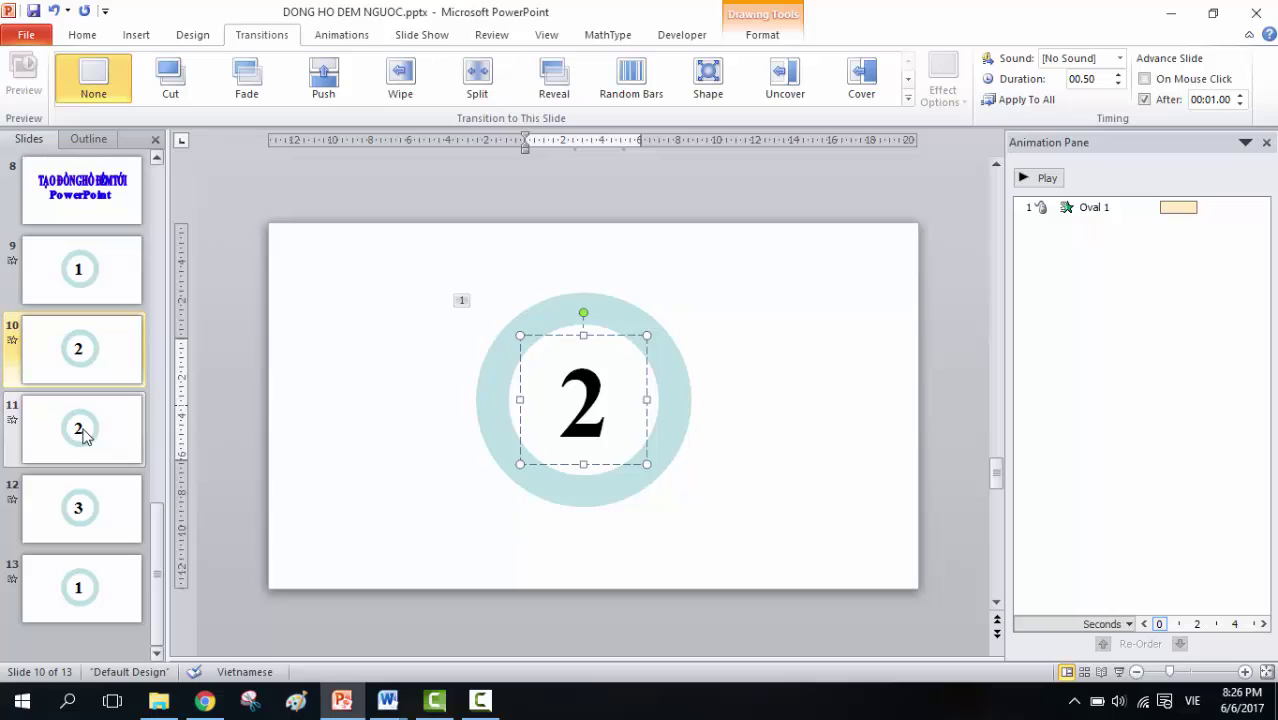
- Change the ring numbers on slides 11, 12 and 13 to 3, 4 and 5
{"action": "left_click", "coordinate": [80, 430]}
{"action": "left_click", "coordinate": [601, 413]}
{"action": "key", "text": "BackSpace"}
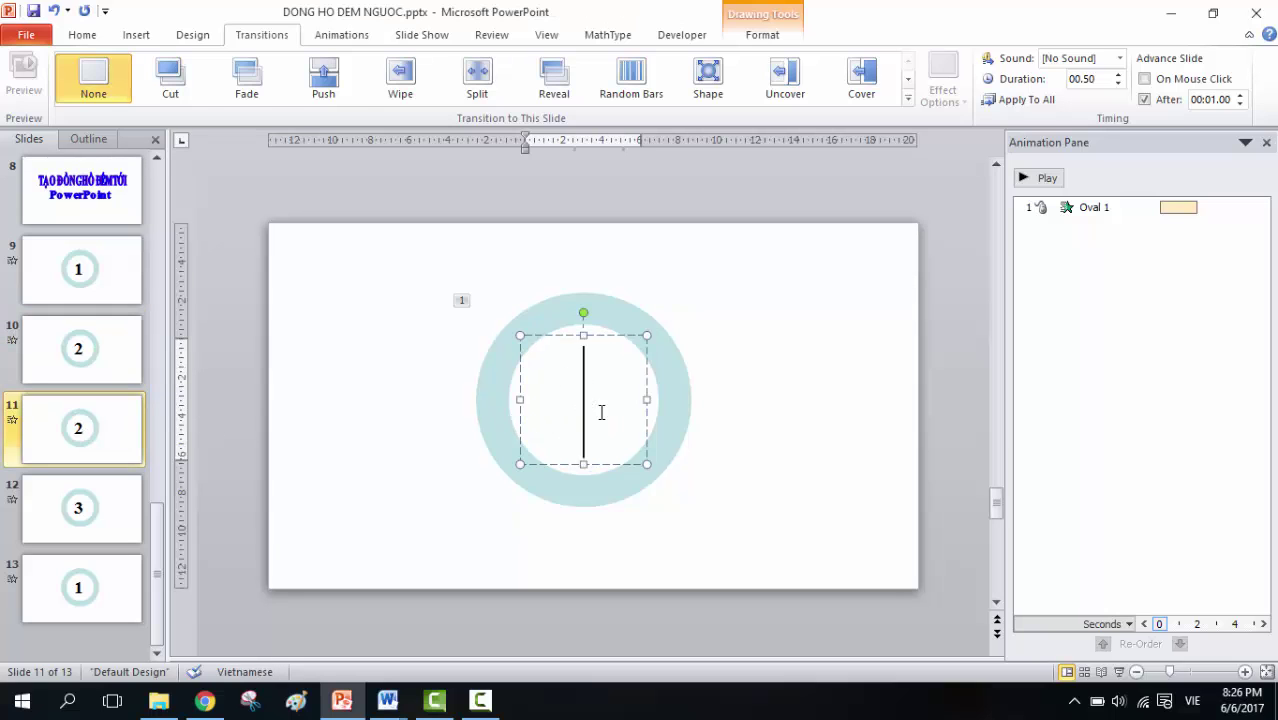
{"action": "type", "text": "3"}
{"action": "left_click", "coordinate": [105, 508]}
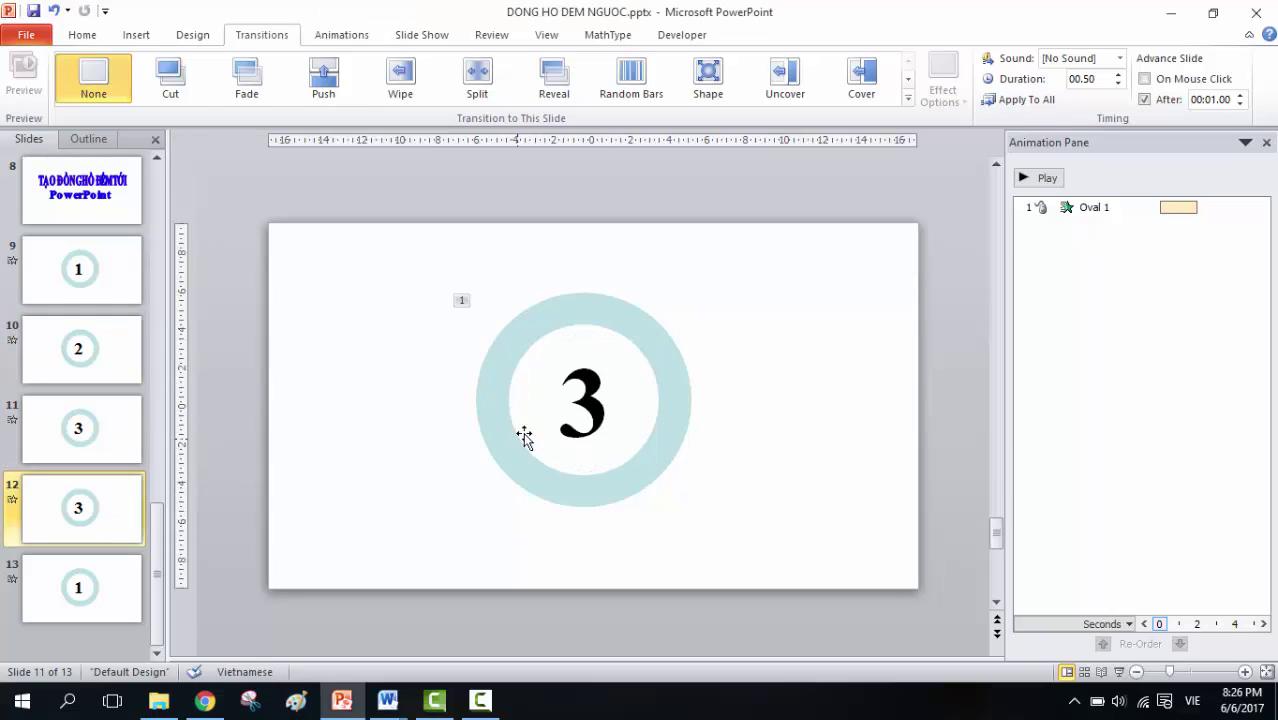
{"action": "left_click", "coordinate": [603, 401]}
{"action": "key", "text": "BackSpace"}
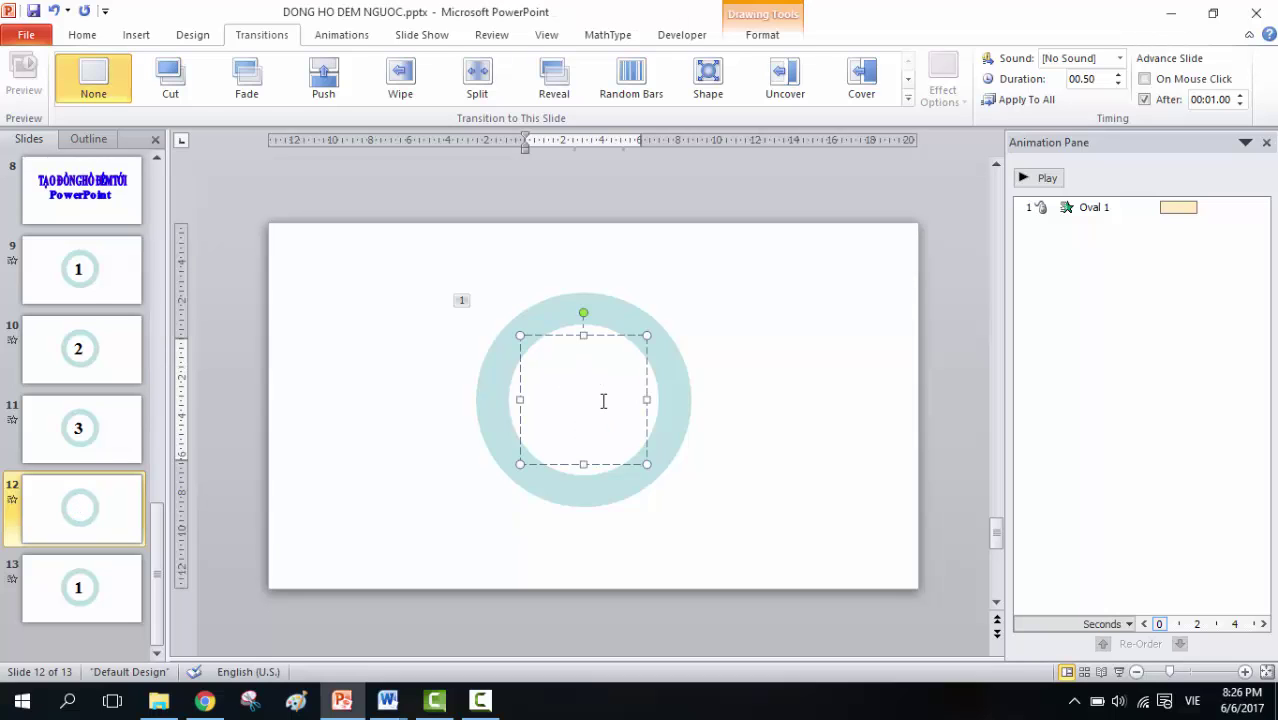
{"action": "type", "text": "4"}
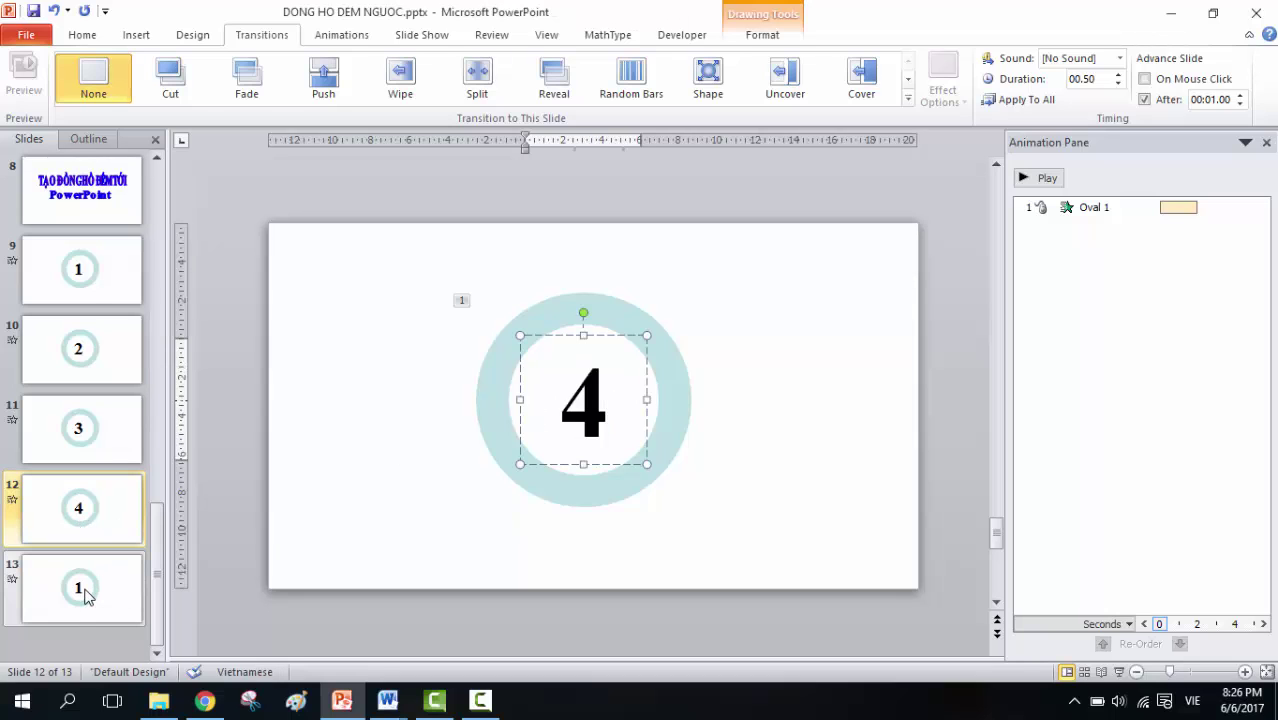
{"action": "left_click", "coordinate": [85, 595]}
{"action": "left_click", "coordinate": [605, 400]}
{"action": "key", "text": "BackSpace"}
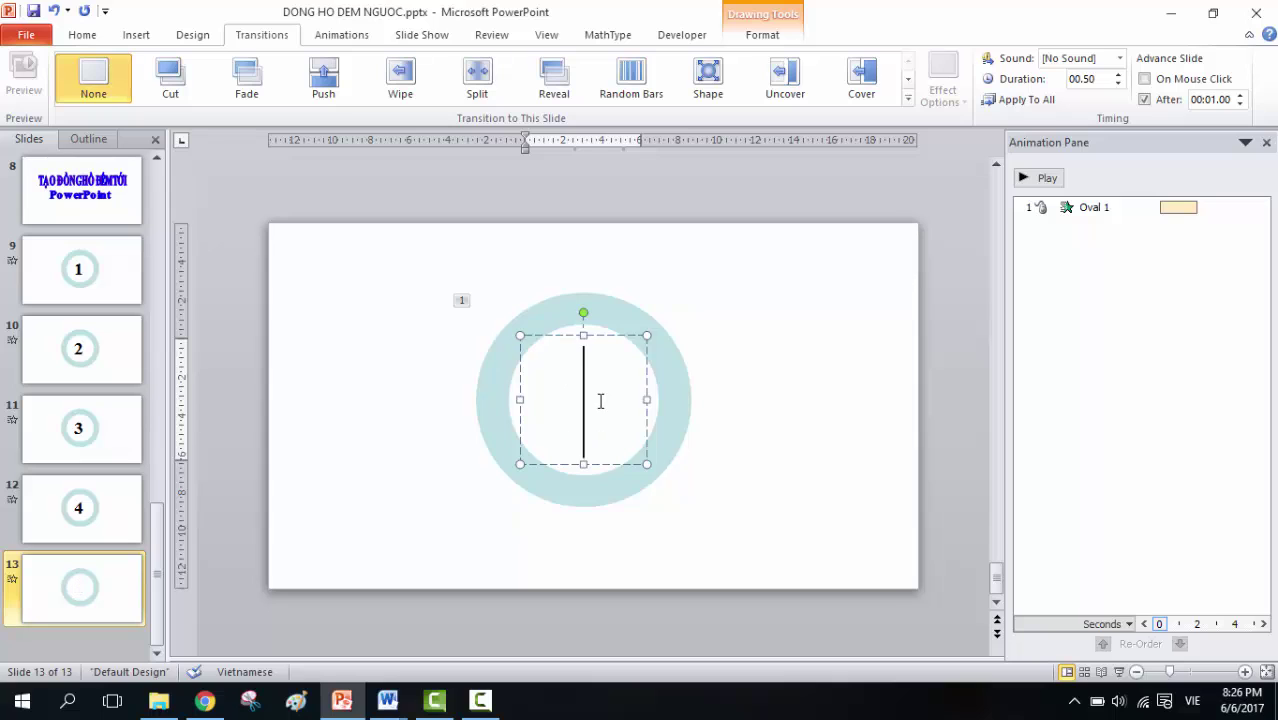
{"action": "type", "text": "5"}
{"action": "left_click", "coordinate": [112, 590]}
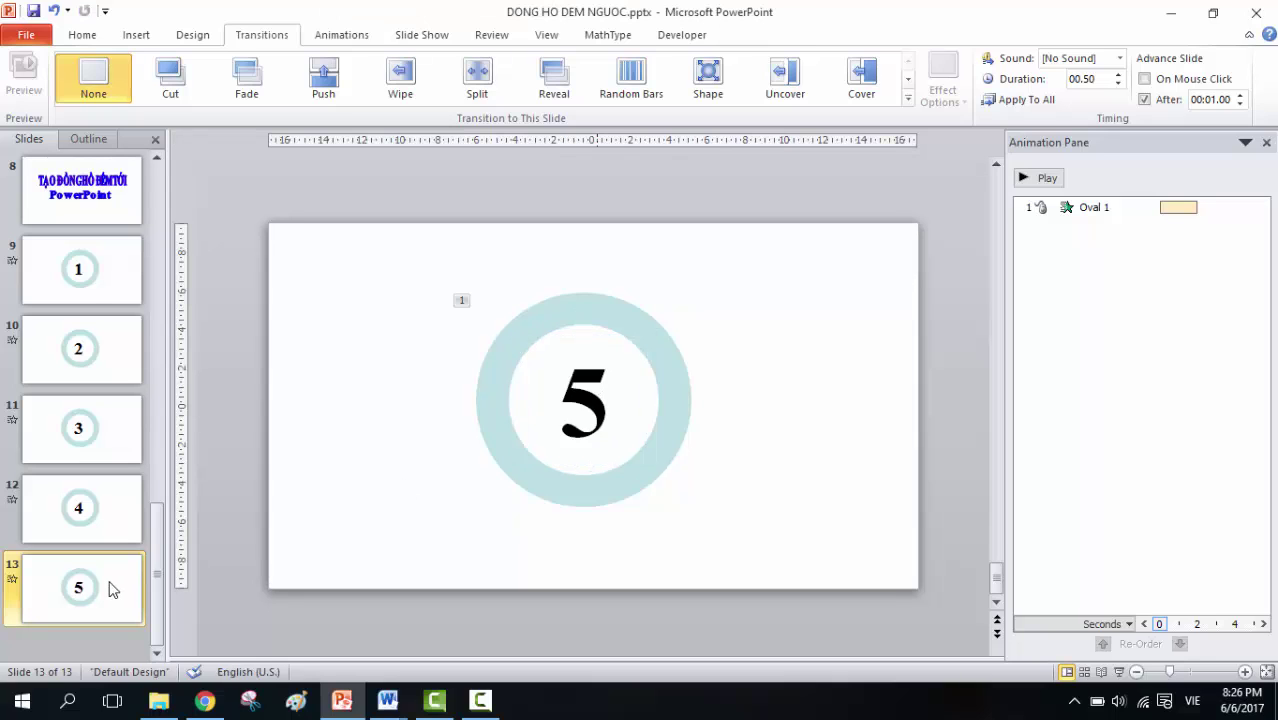
- Delete the extra slide 13 showing 5
{"action": "left_click", "coordinate": [91, 498]}
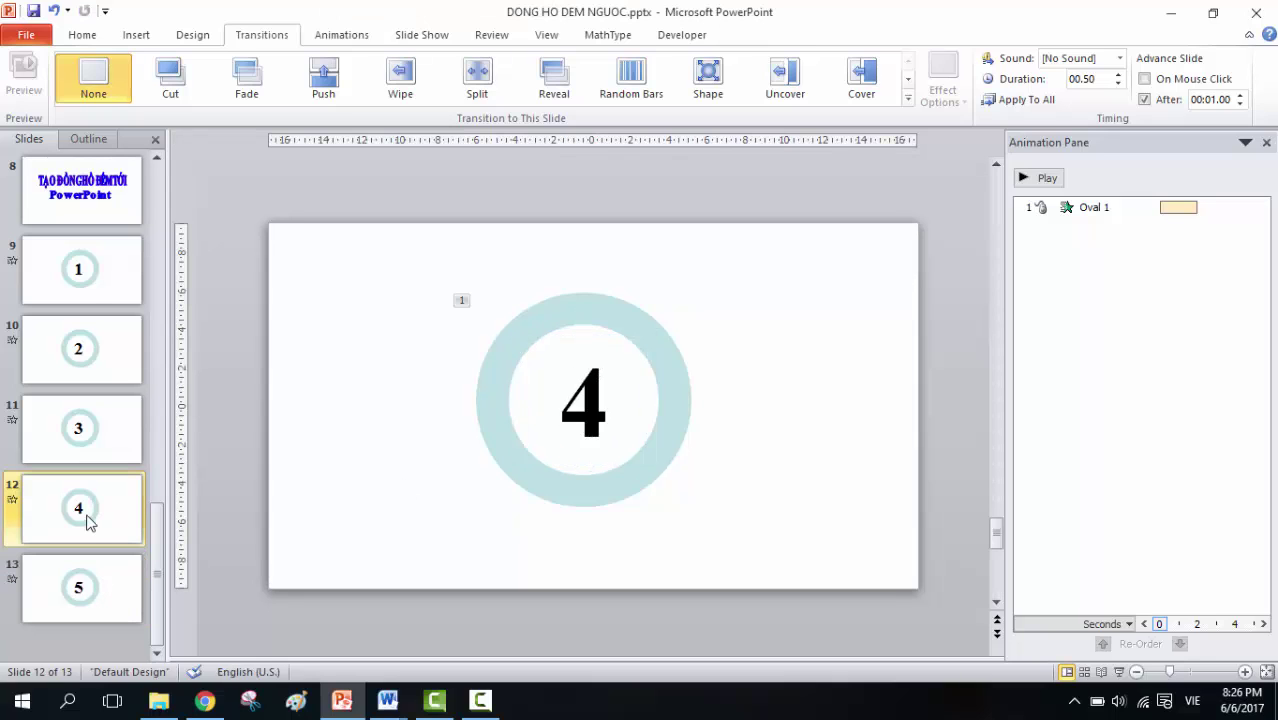
{"action": "left_click", "coordinate": [80, 578]}
{"action": "key", "text": "Delete"}
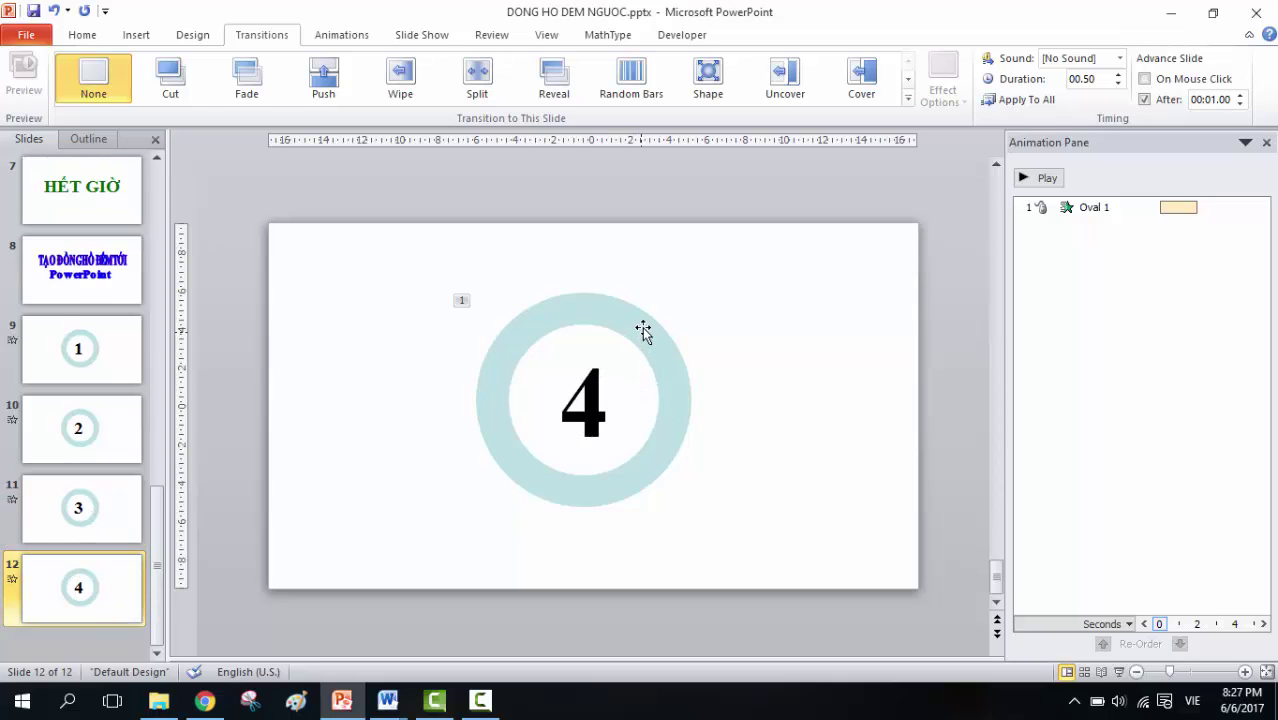
- Delete the white inner circle and teal ring from slide 12, keeping the 4 text box
{"action": "left_click", "coordinate": [606, 351]}
{"action": "left_click_drag", "start_coordinate": [612, 340], "coordinate": [617, 348]}
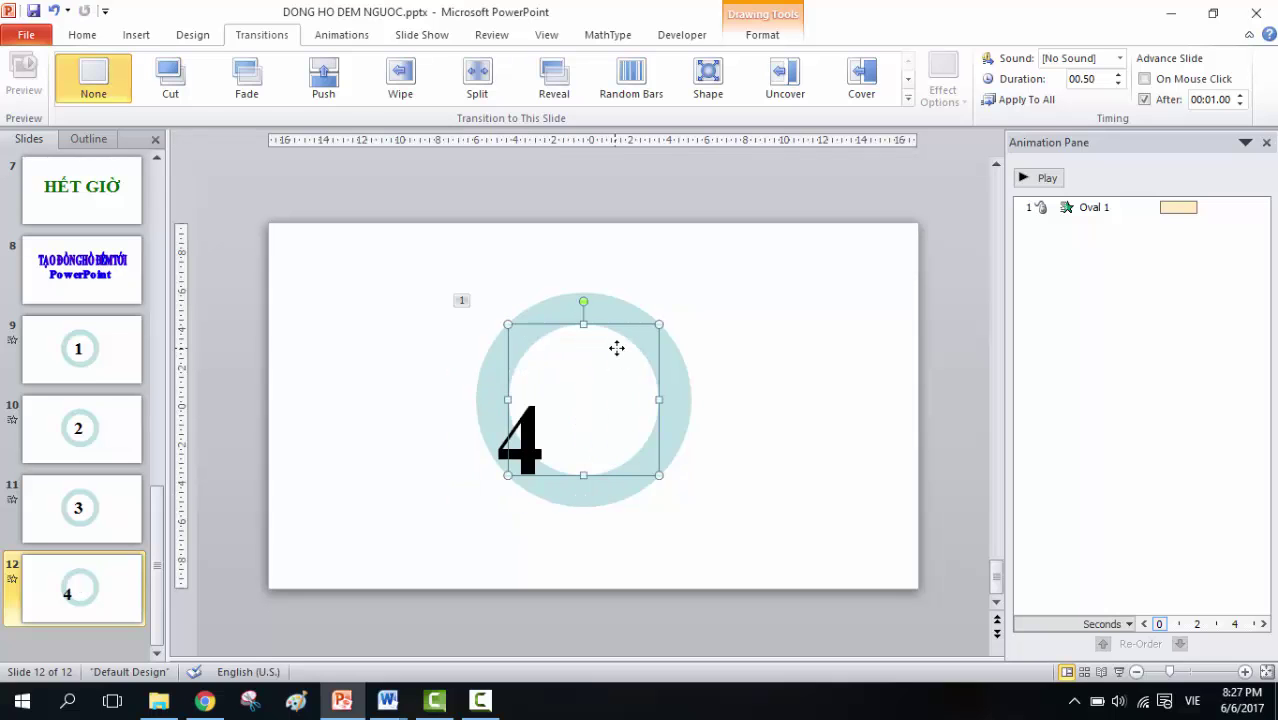
{"action": "key", "text": "Delete"}
{"action": "left_click", "coordinate": [630, 330]}
{"action": "key", "text": "Delete"}
- Widen the text box, replace 4 with 'Chạy!', and centre it on the slide
{"action": "left_click", "coordinate": [540, 422]}
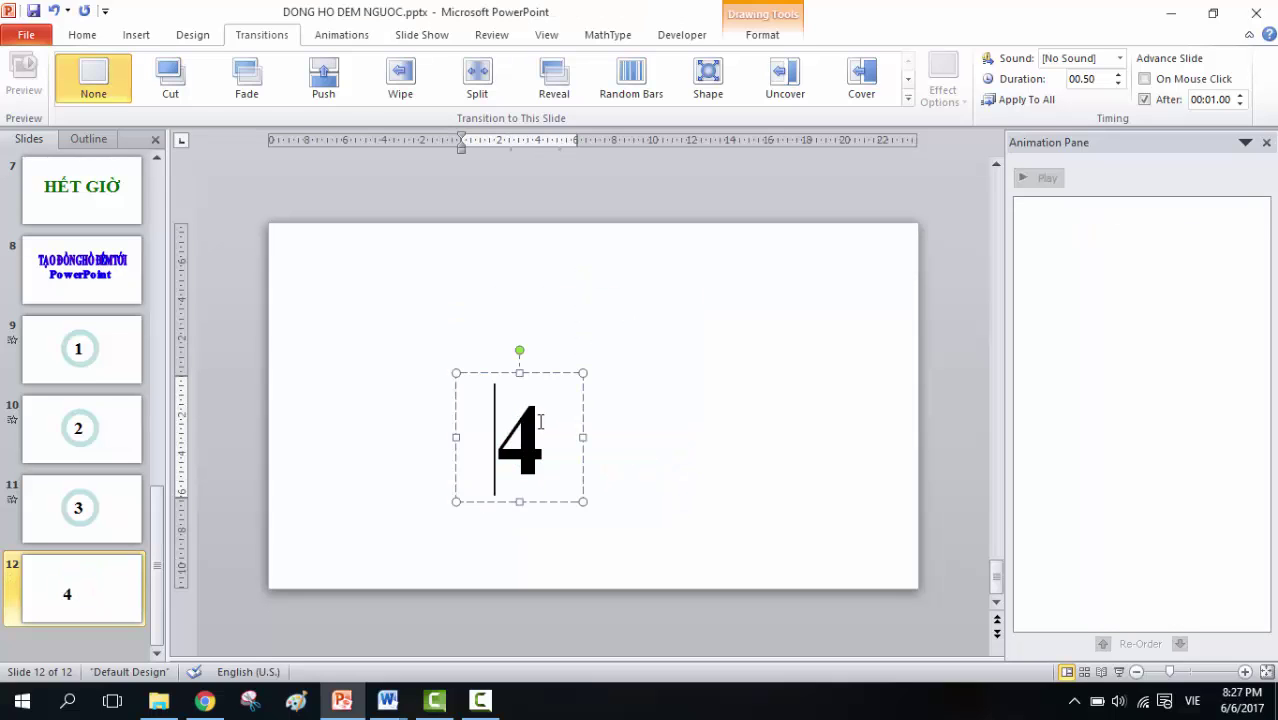
{"action": "mouse_move", "coordinate": [584, 437]}
{"action": "left_mouse_down"}
{"action": "mouse_move", "coordinate": [913, 448]}
{"action": "mouse_move", "coordinate": [935, 437]}
{"action": "left_mouse_up"}
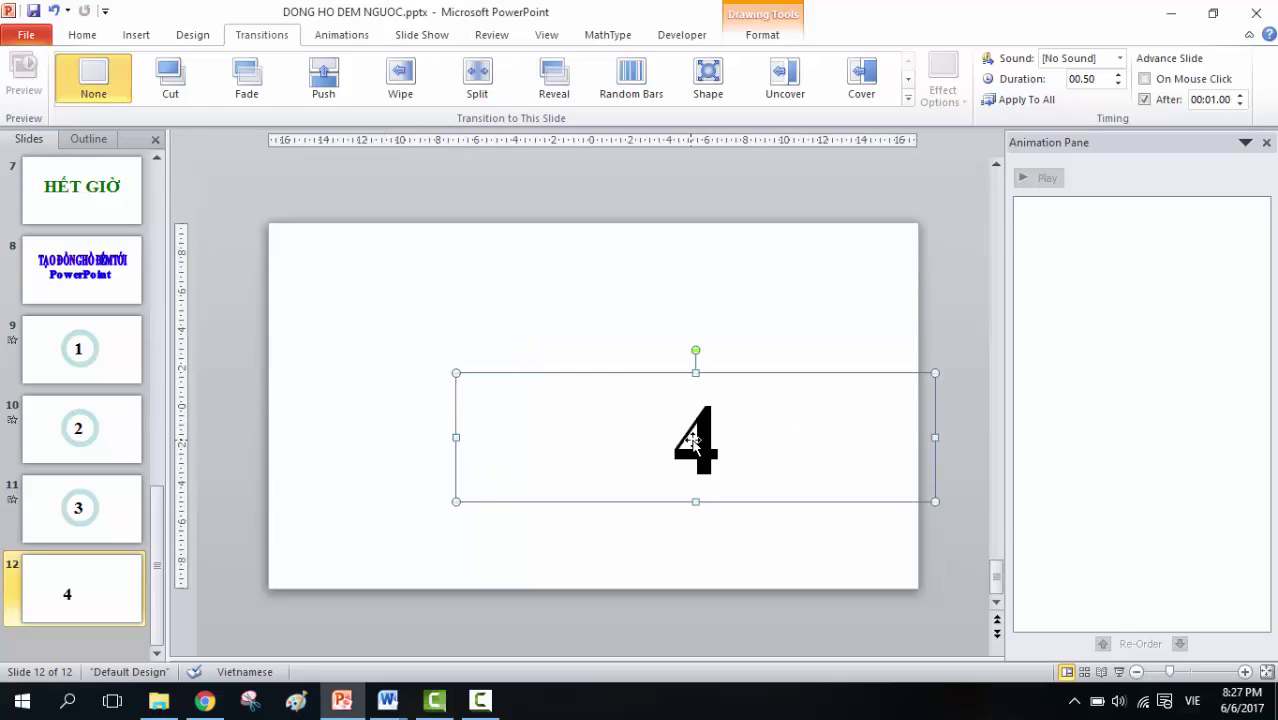
{"action": "double_click", "coordinate": [733, 442]}
{"action": "left_click_drag", "start_coordinate": [685, 437], "coordinate": [678, 437]}
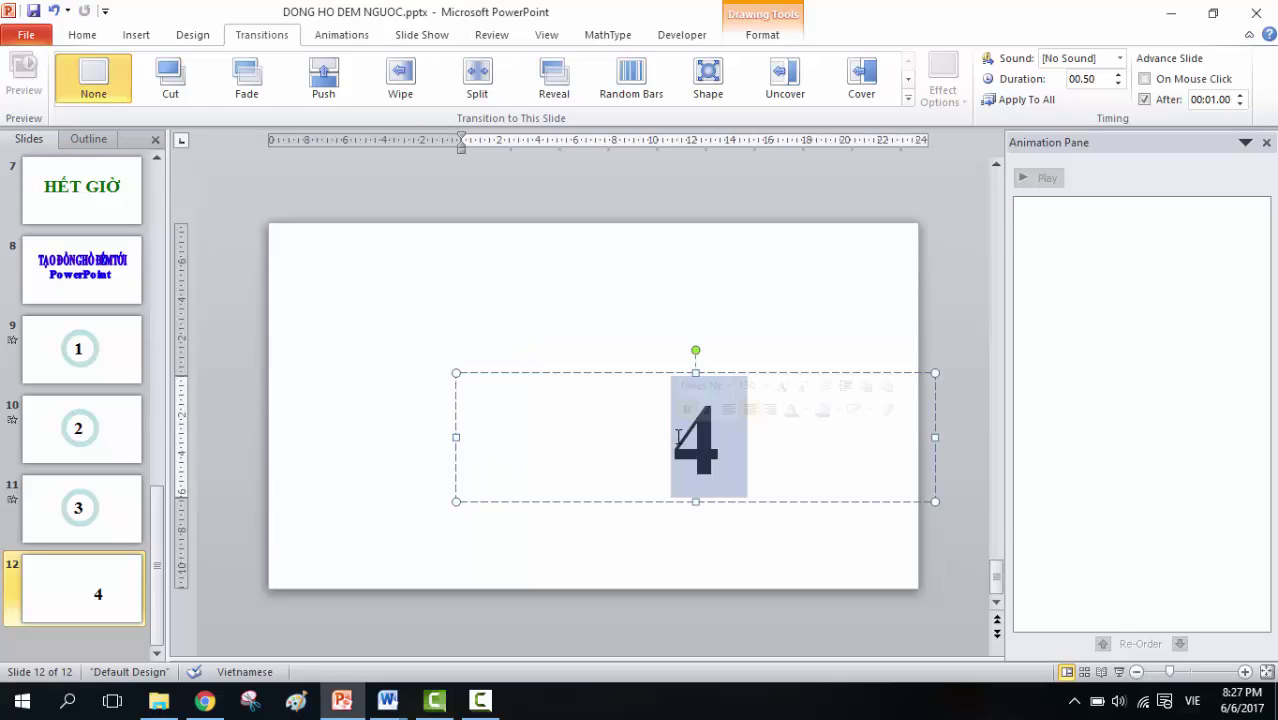
{"action": "type", "text": "C"}
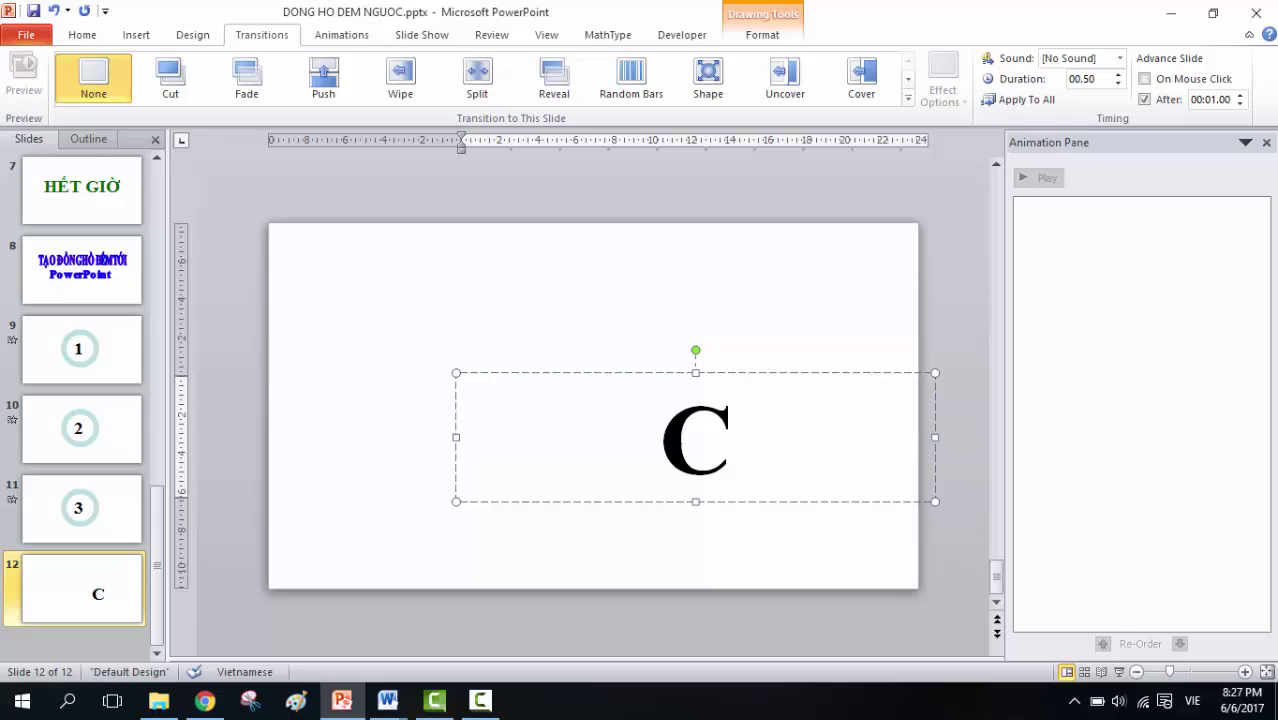
{"action": "type", "text": "hayj"}
{"action": "type", "text": "!"}
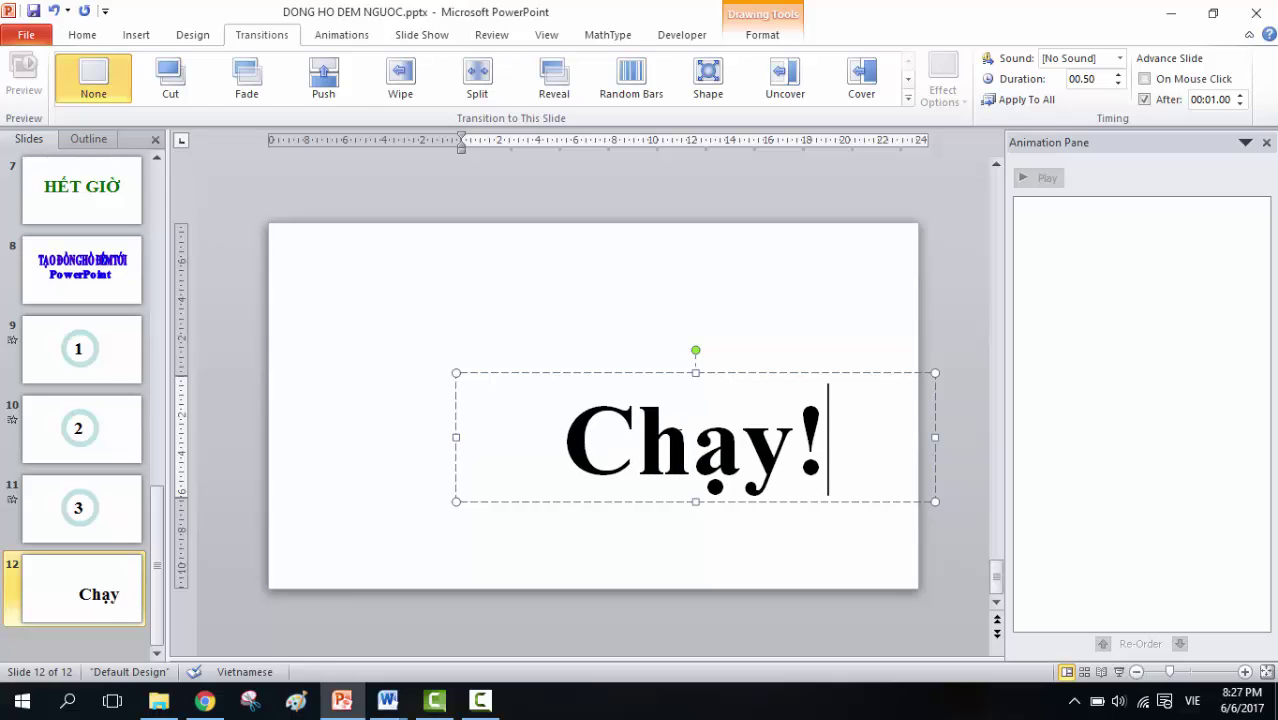
{"action": "left_click_drag", "start_coordinate": [756, 374], "coordinate": [645, 341]}
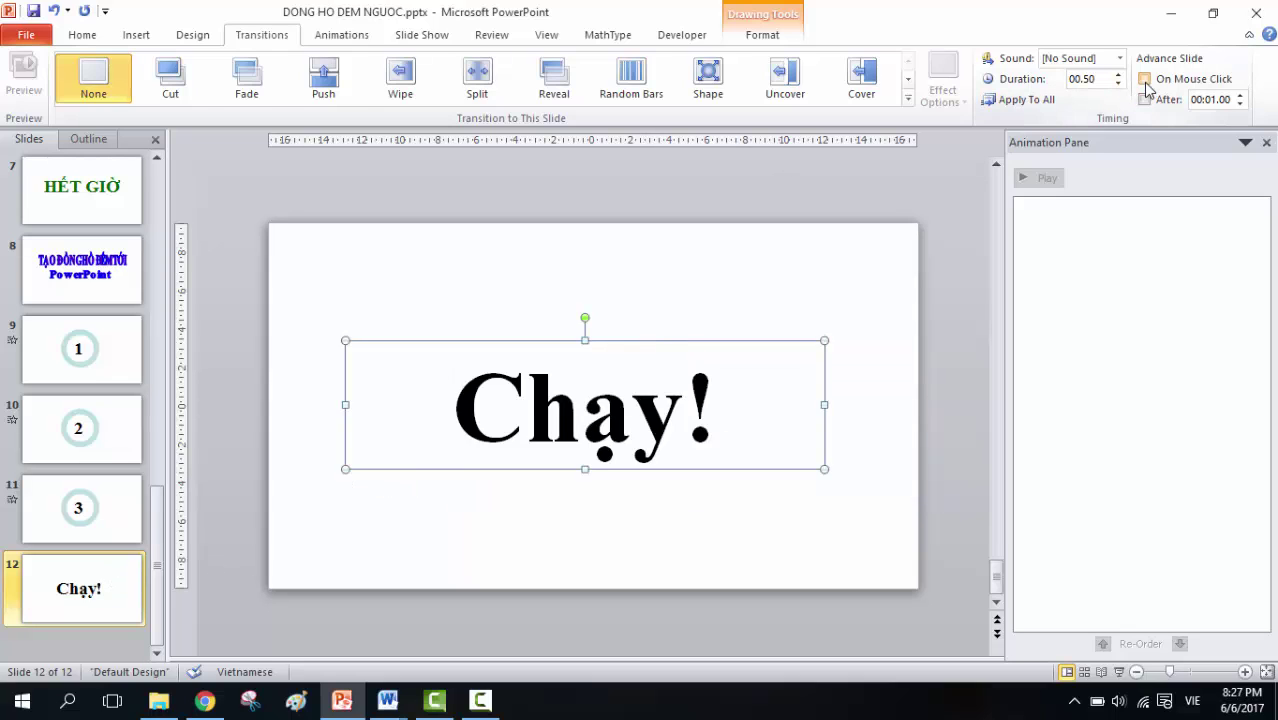
- Run the slide show from count-up title slide 8 and advance to the ring showing 1
{"action": "left_click", "coordinate": [86, 285]}
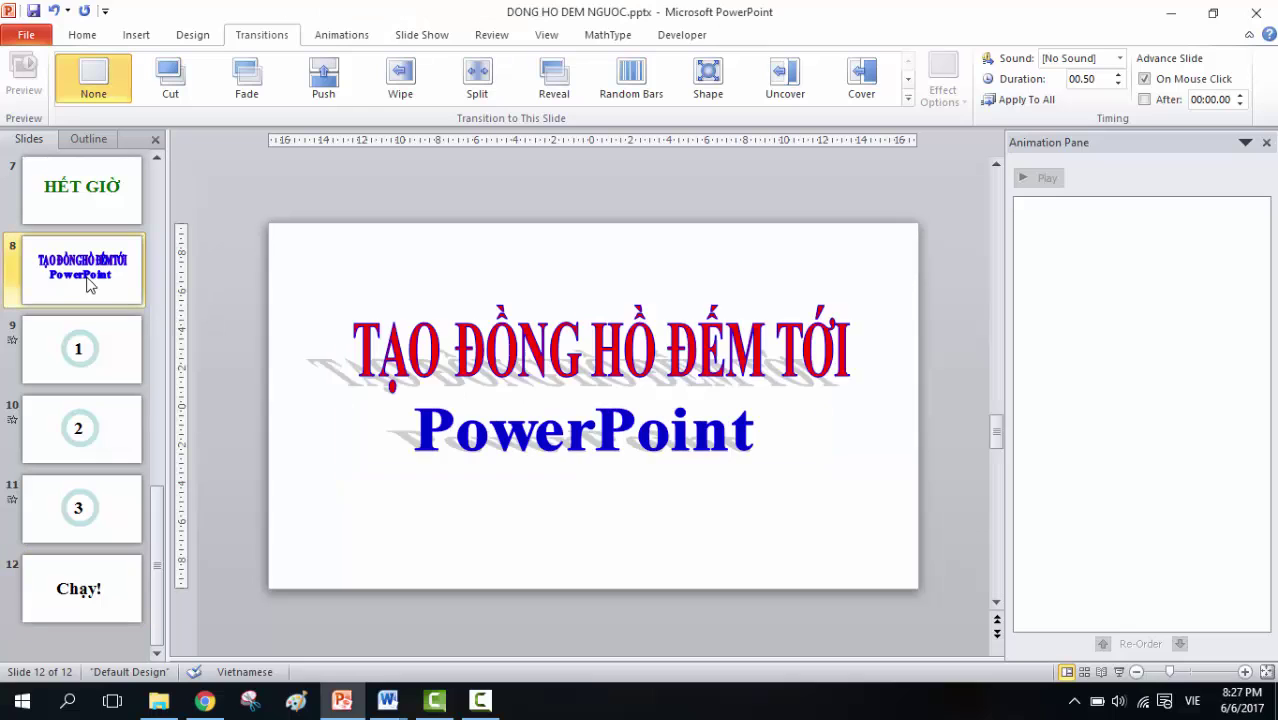
{"action": "left_click", "coordinate": [1119, 672]}
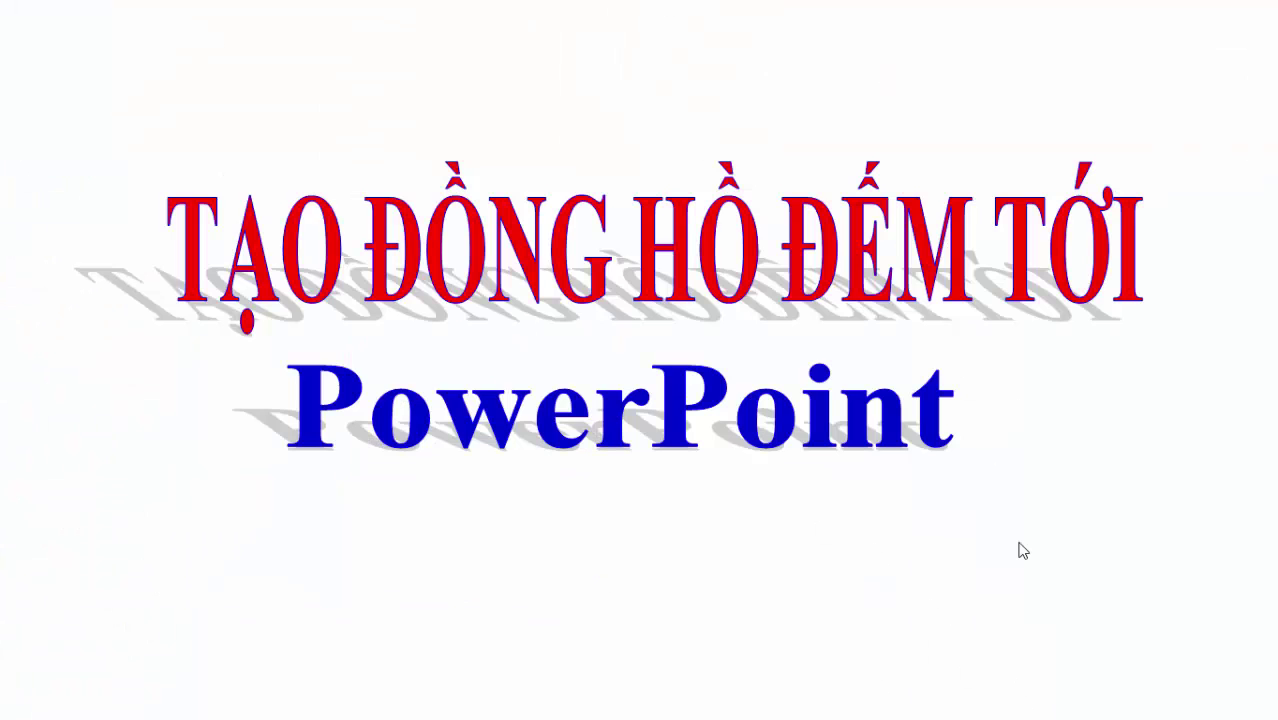
{"action": "left_click", "coordinate": [1052, 515]}
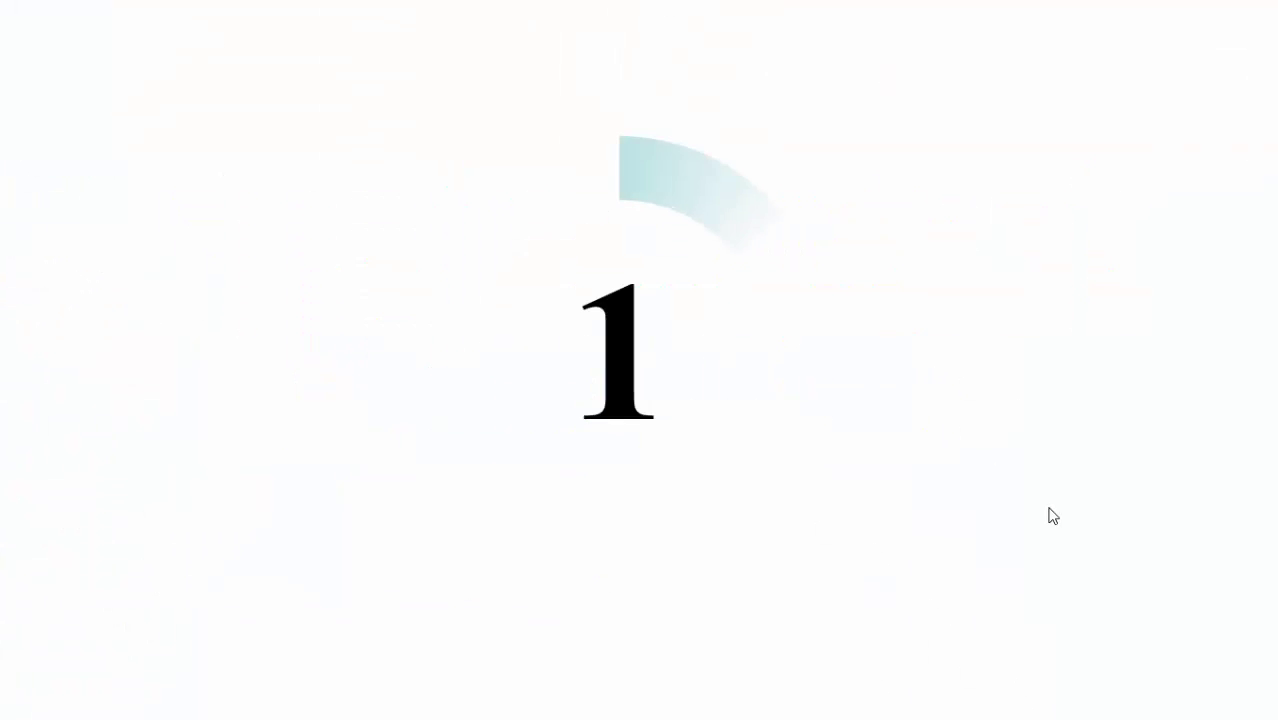